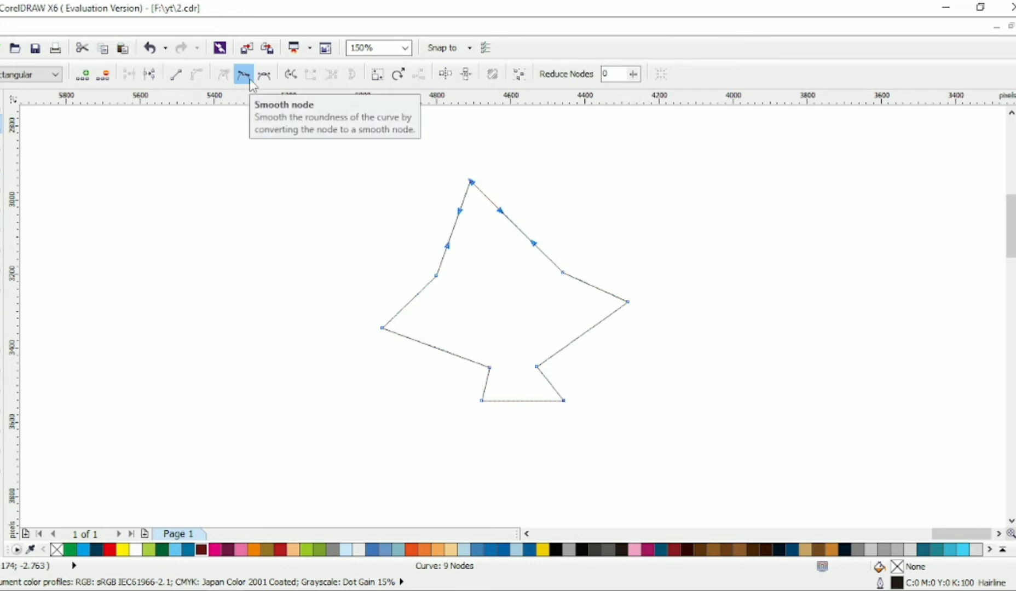
Curve the upper segments of the head outline into a rounded dome and its left side into a bulging cheek.
click(243, 74)
drag(517, 184, 560, 238)
mouse_move(445, 224)
mouse_down()
mouse_move(454, 255)
mouse_move(438, 239)
mouse_up()
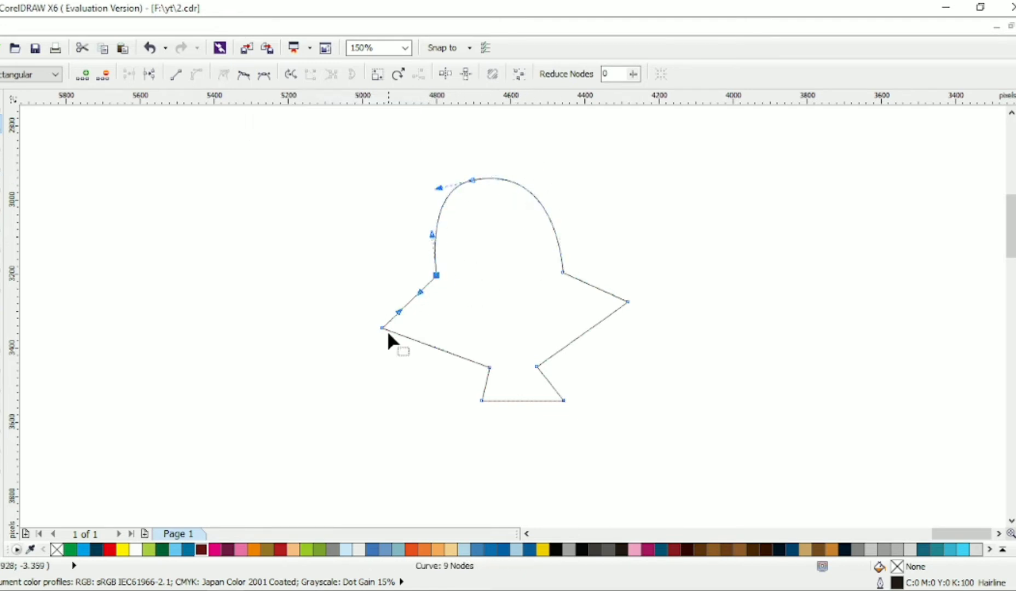
click(244, 79)
click(436, 276)
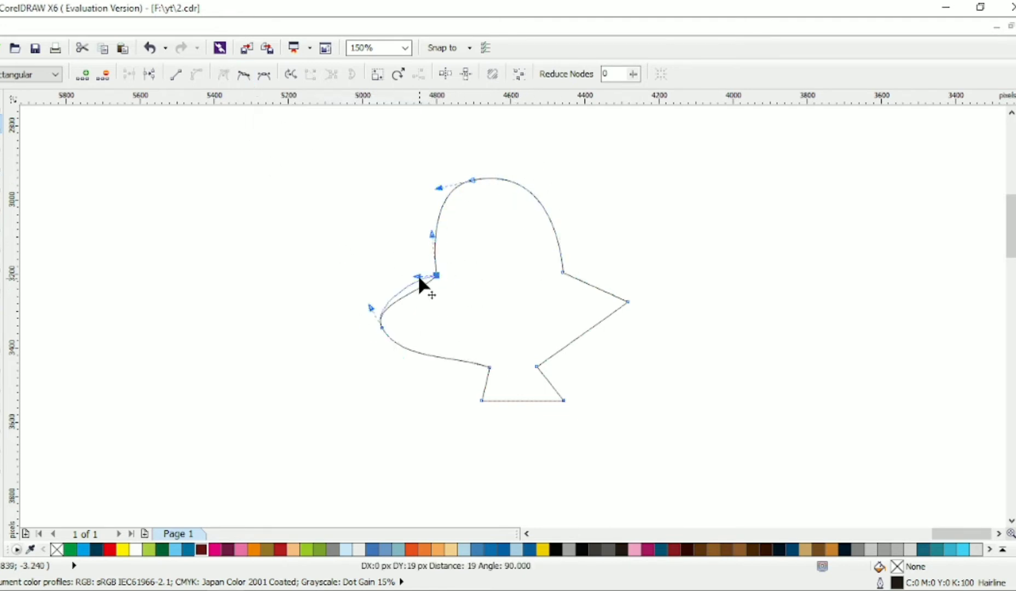
Bend the neck segments inward and round the right cheek of the head outline.
click(245, 75)
drag(532, 353, 560, 396)
click(244, 75)
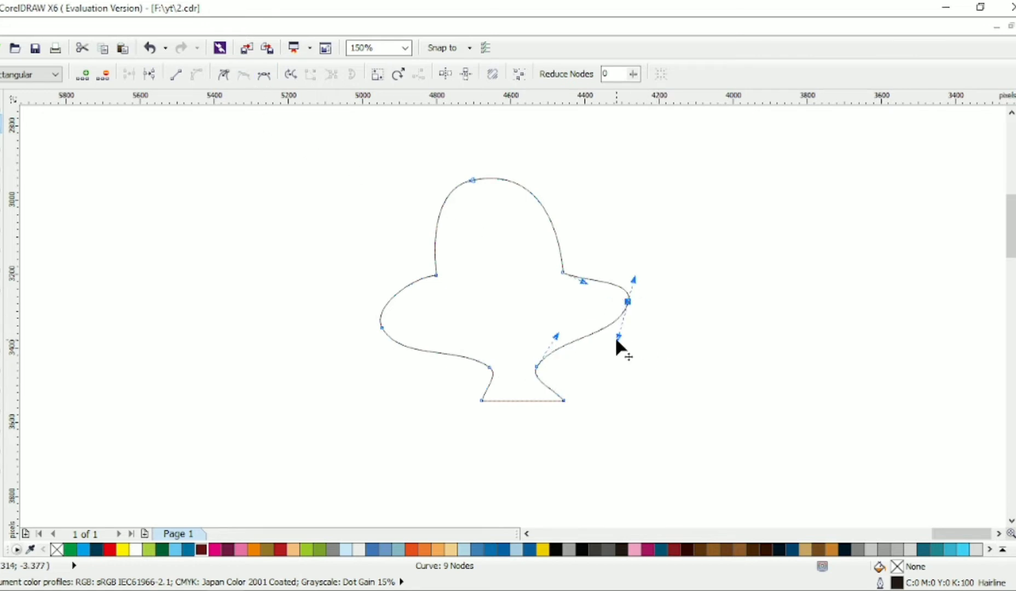
drag(582, 278, 613, 287)
click(537, 366)
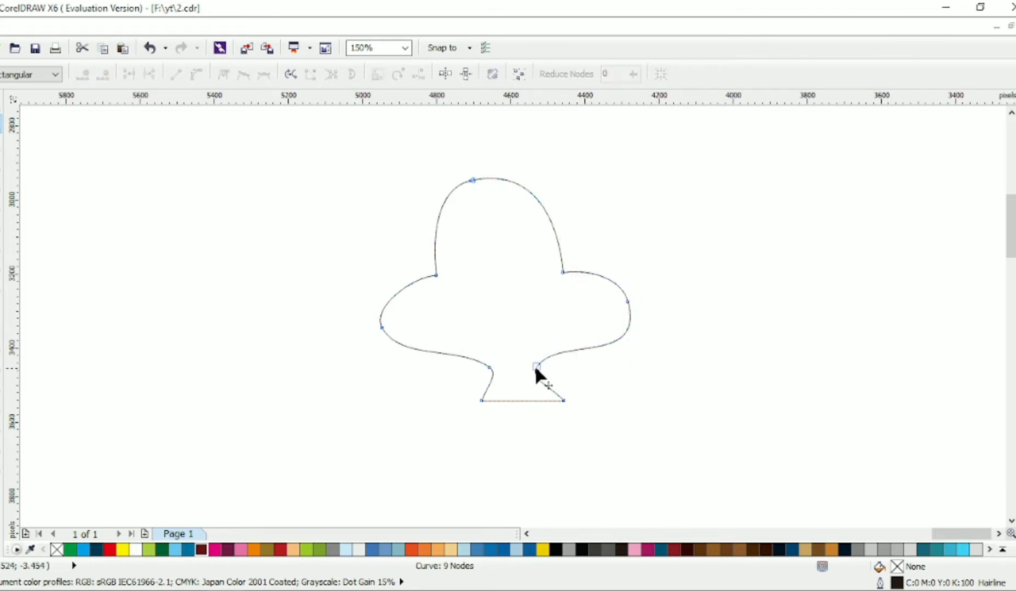
Narrow the right side of the neck, bow the base downward slightly, and move both cheek nodes inward.
drag(536, 366, 551, 365)
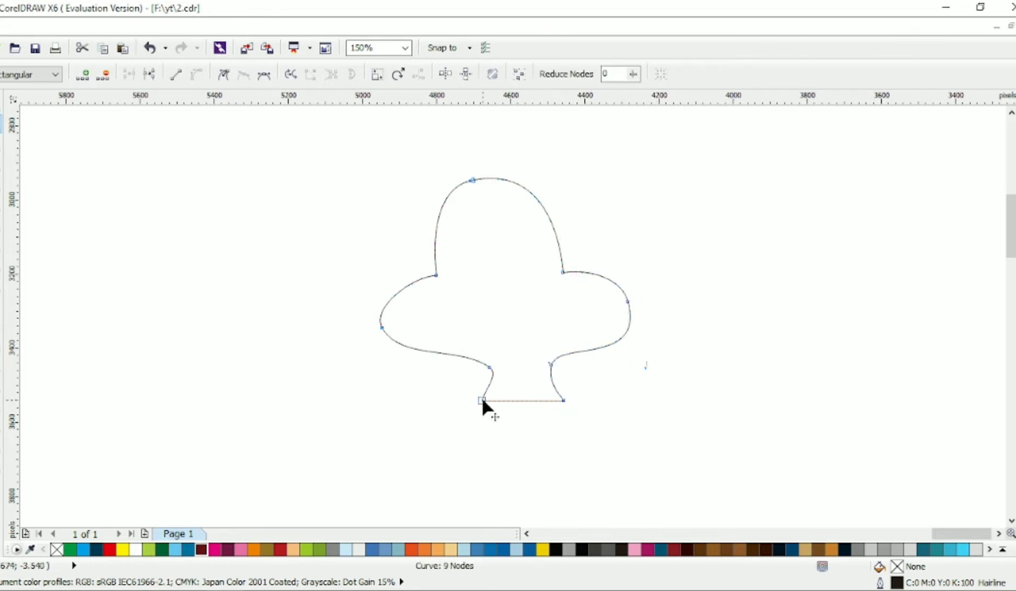
drag(519, 403, 520, 409)
drag(382, 327, 404, 326)
click(435, 275)
mouse_move(628, 301)
mouse_down()
mouse_move(613, 301)
mouse_move(622, 339)
mouse_move(613, 328)
mouse_up()
Draw a closed five-node Bezier outline for the comb over the top of the head.
scroll(556, 247, up, 1)
key(F5)
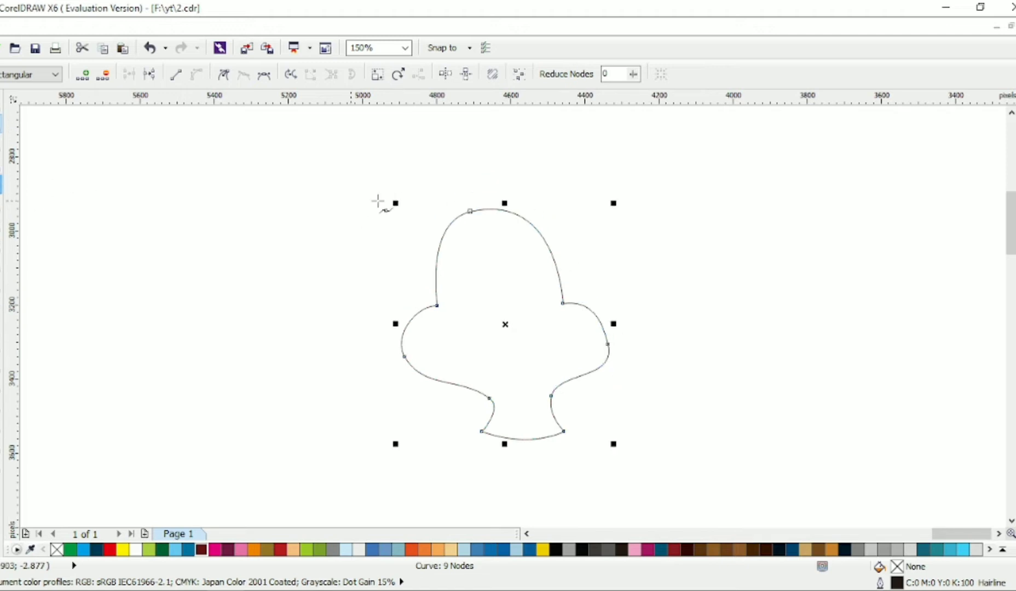
click(510, 225)
double_click(510, 176)
double_click(469, 175)
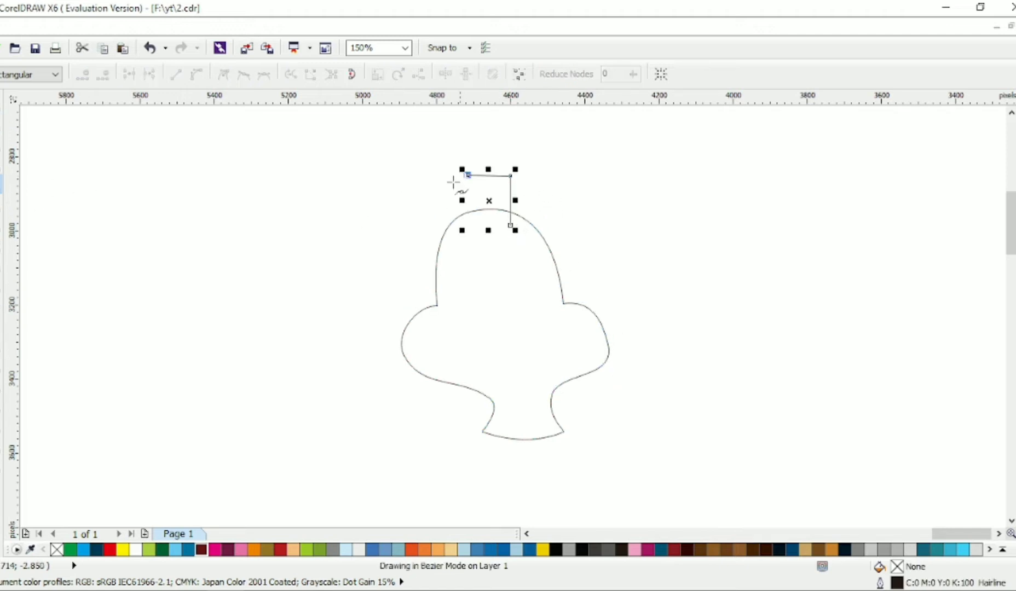
click(433, 195)
double_click(440, 239)
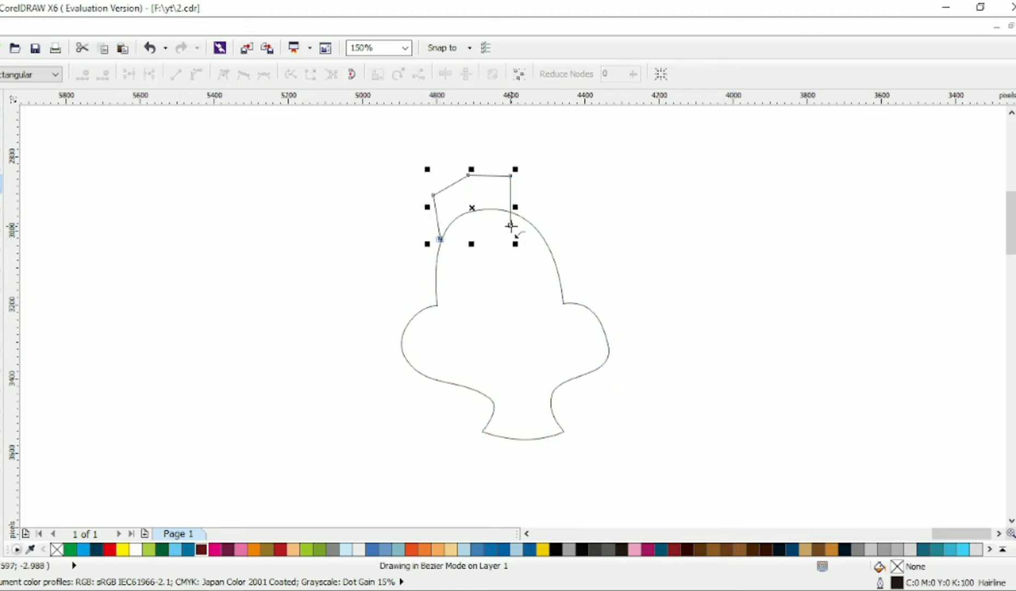
click(510, 225)
Bend the comb's straight segments outward into rounded lobes and curve its lower edge along the head.
drag(512, 202, 544, 191)
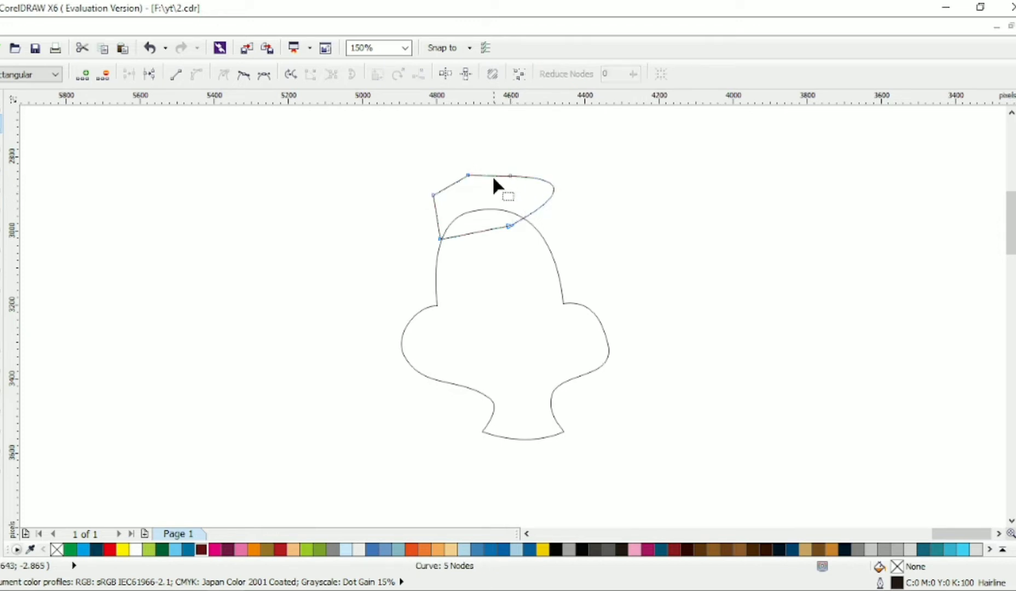
drag(490, 175, 490, 146)
drag(450, 184, 444, 160)
drag(436, 217, 412, 215)
drag(468, 232, 520, 198)
Refine the comb's lobes by adjusting their curve handles and nodes and shaping the lower right edge.
scroll(520, 198, up, 1)
scroll(539, 220, up, 1)
drag(574, 137, 547, 144)
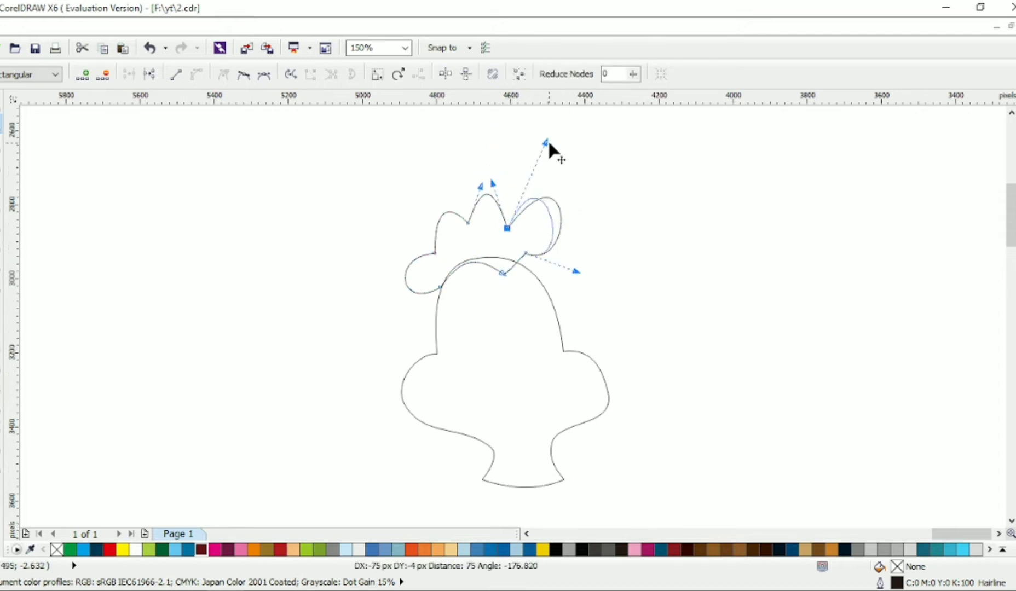
drag(576, 271, 608, 256)
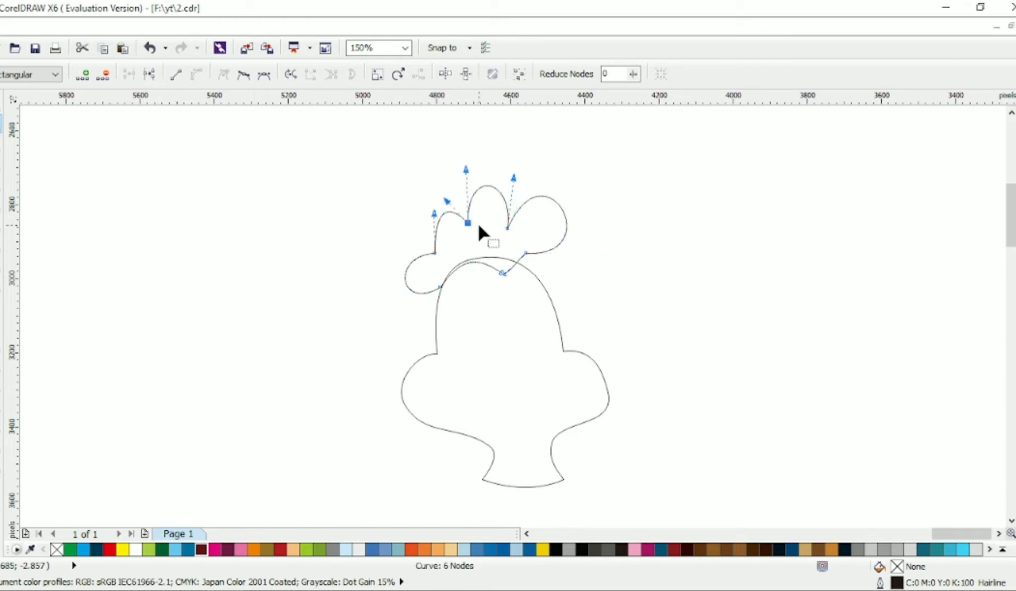
drag(435, 253, 441, 252)
drag(448, 213, 417, 224)
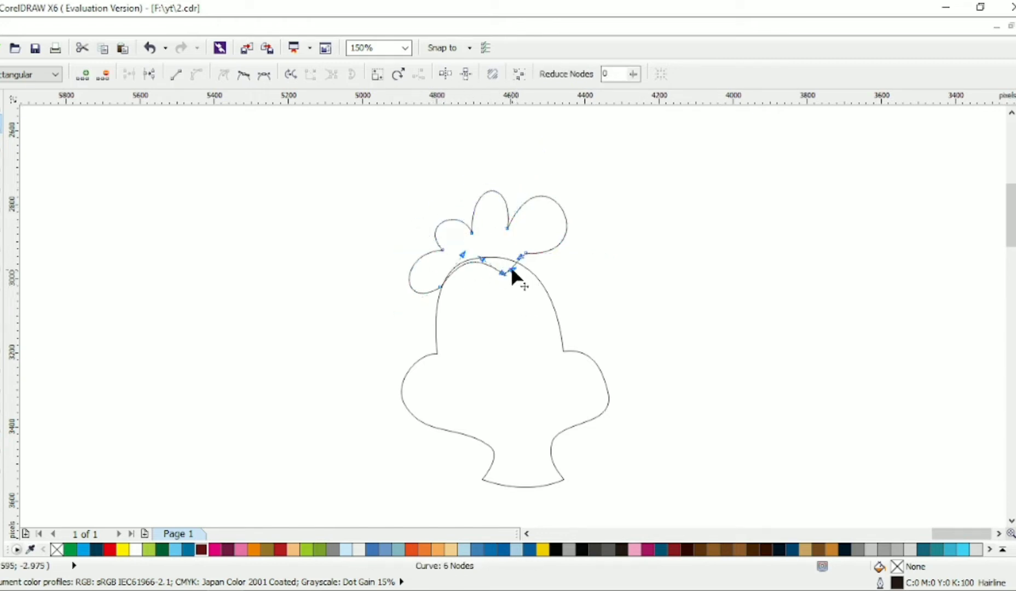
drag(510, 266, 506, 278)
Smooth the comb's lower edge and reposition the nodes between the lobes to even out their shapes.
click(244, 74)
scroll(444, 260, up, 2)
drag(445, 268, 413, 289)
mouse_move(550, 266)
mouse_down()
mouse_move(547, 279)
mouse_move(536, 273)
mouse_up()
drag(297, 382, 328, 368)
drag(385, 259, 371, 274)
drag(284, 278, 294, 289)
drag(443, 225, 419, 225)
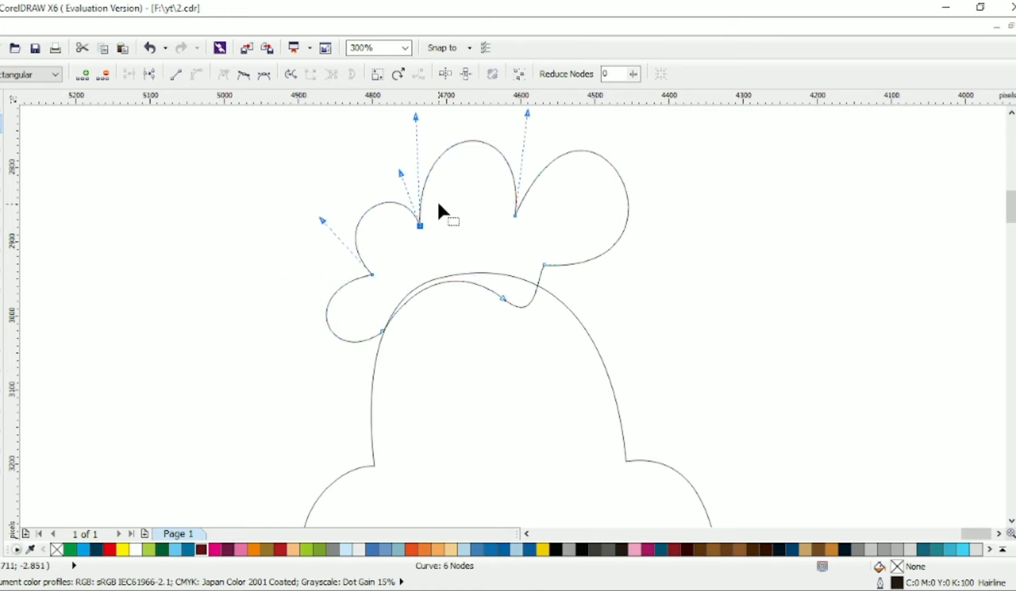
drag(514, 215, 499, 213)
Fill the comb with red and leave it without an outline.
scroll(501, 274, down, 1)
click(4, 106)
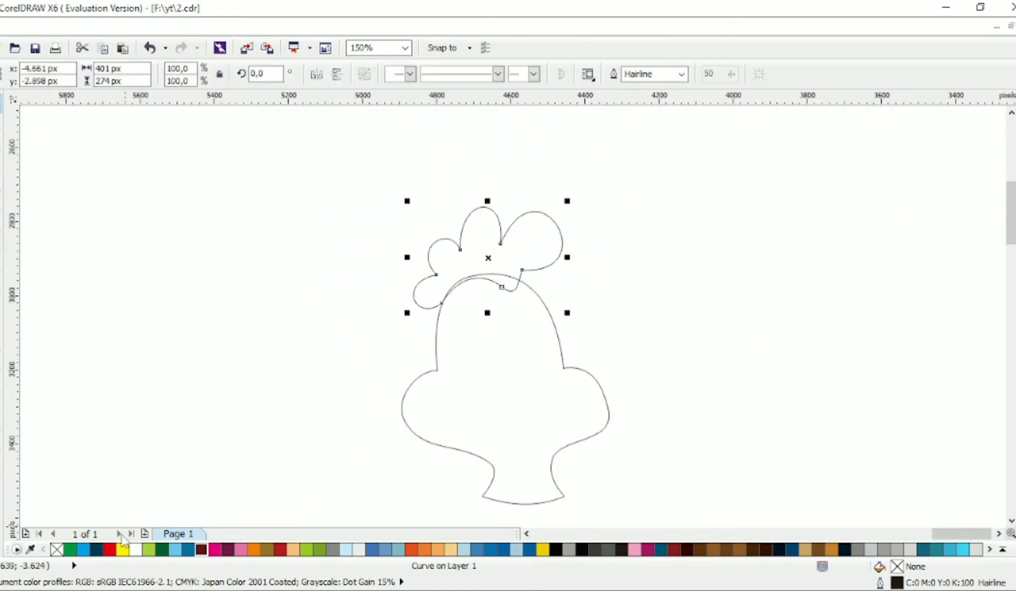
click(110, 549)
Fill the head with the cream colour C0 M12 Y38 K0 and remove its outline.
click(508, 411)
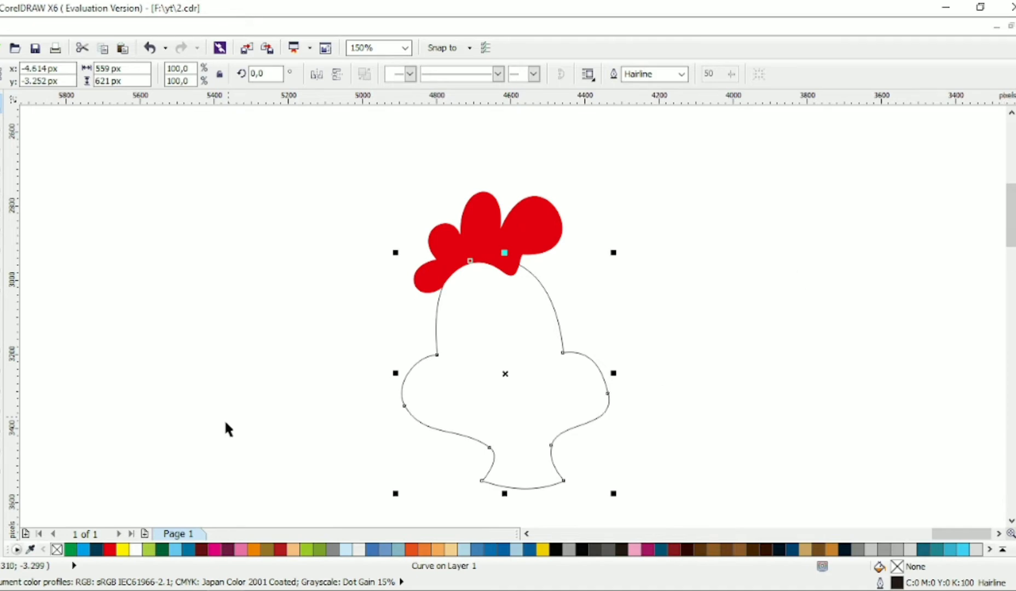
click(254, 549)
right_click(57, 549)
key(shift+F11)
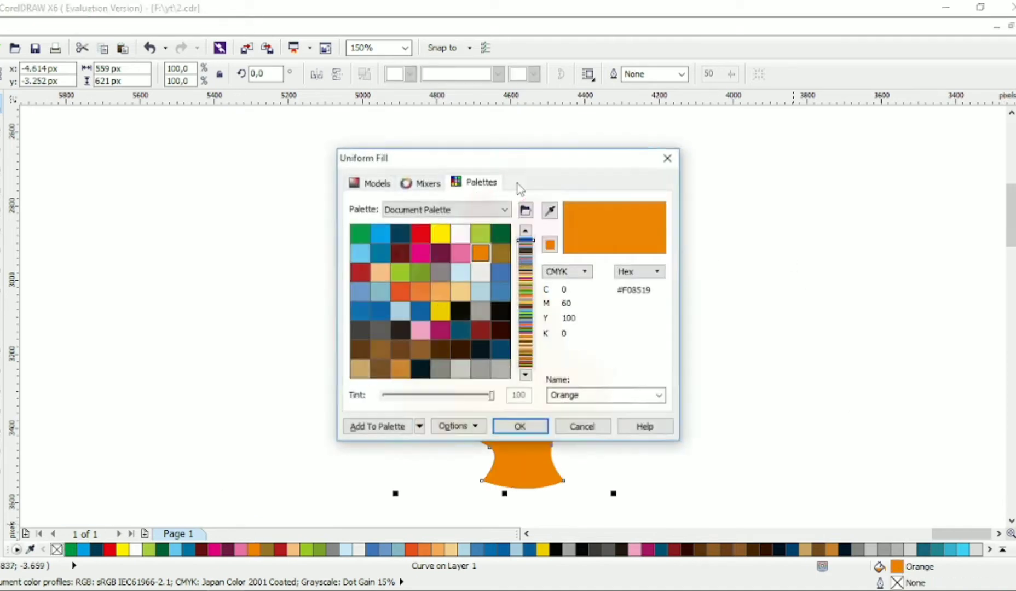
click(369, 182)
click(496, 238)
click(406, 227)
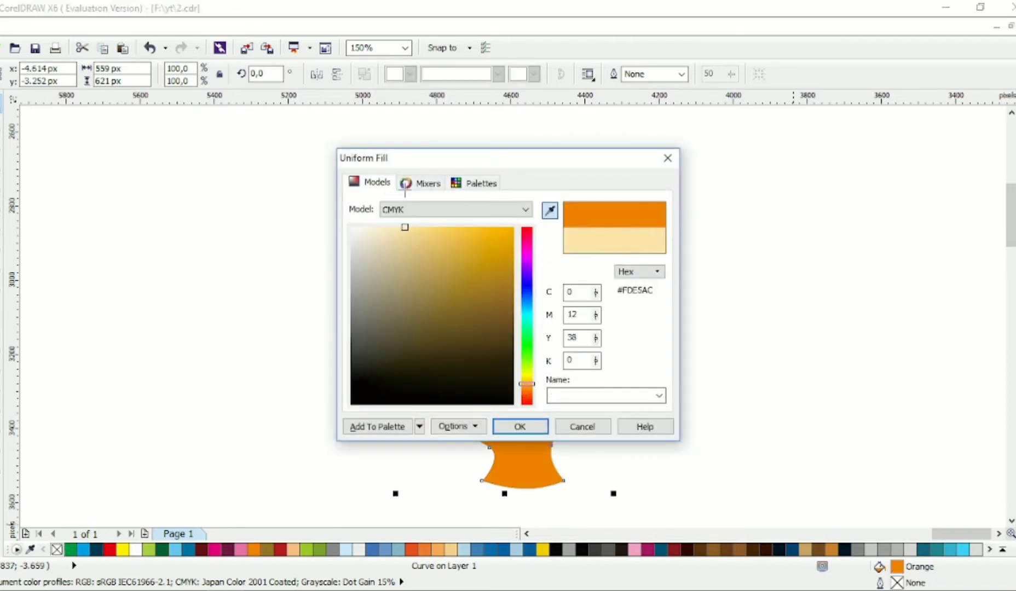
click(520, 426)
Add a black one-step outside contour of 20 px around the head.
click(647, 333)
click(565, 342)
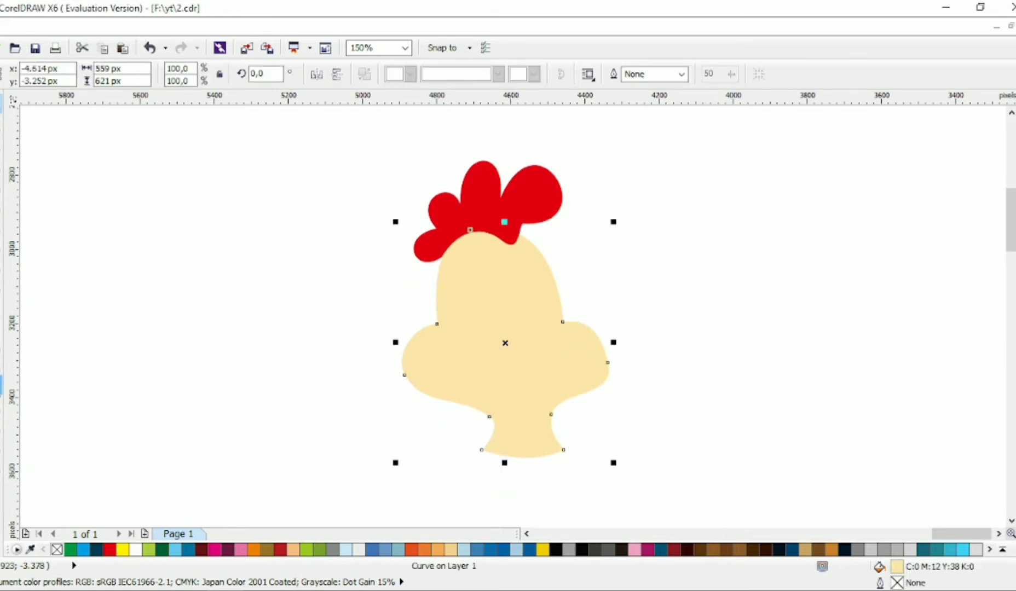
click(4, 386)
click(44, 402)
click(336, 74)
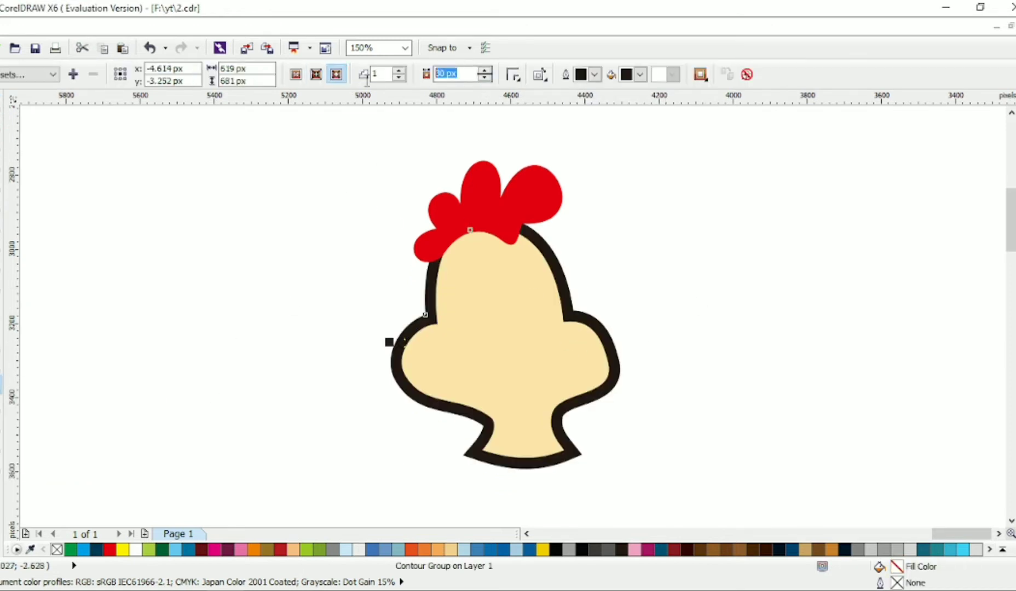
key(Tab)
Add a black one-step outside contour of 20 px around the red comb.
click(336, 74)
text(2)
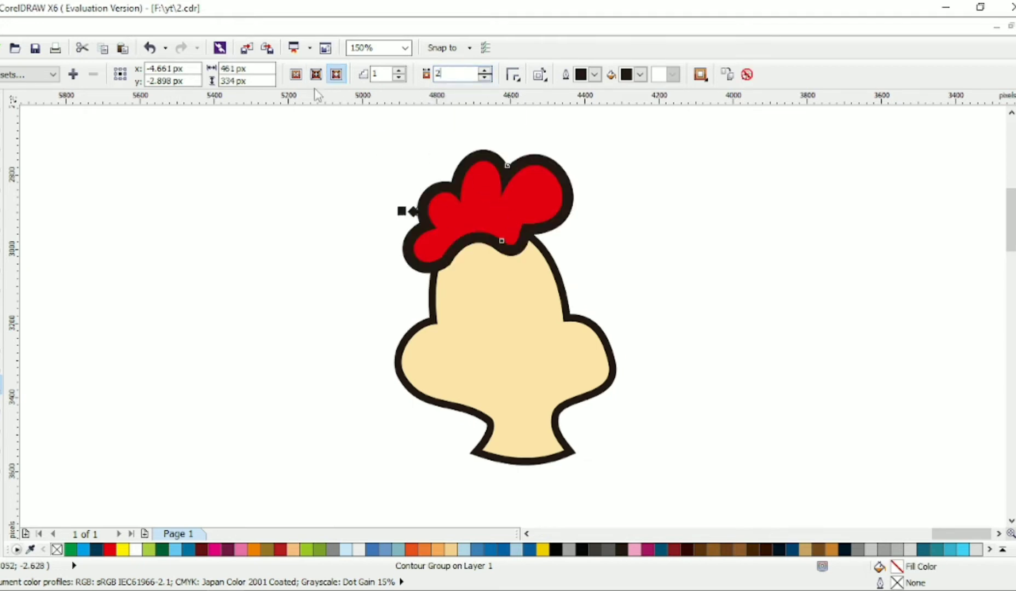
text(0)
key(Return)
key(space)
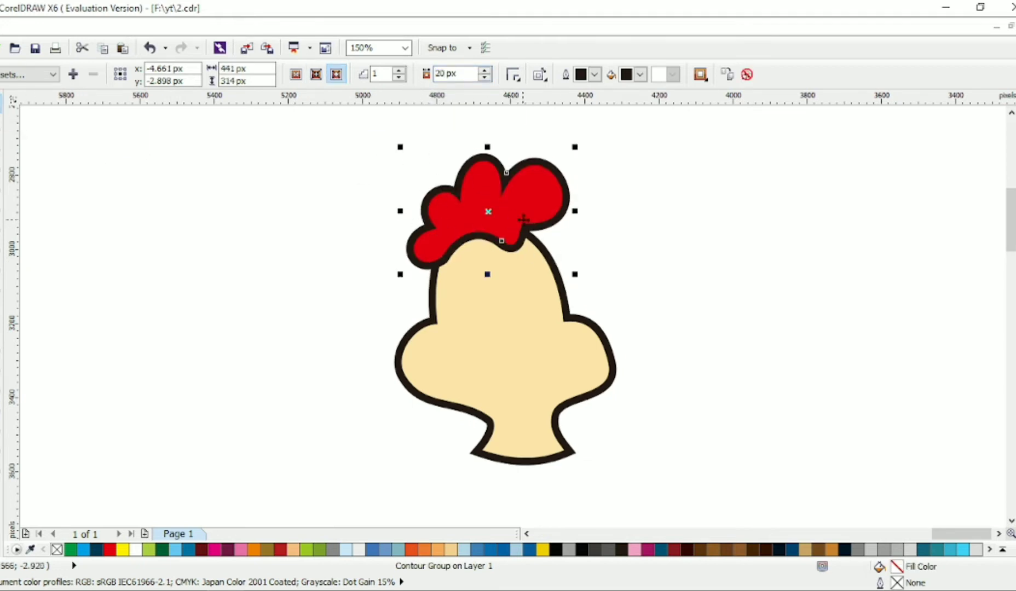
Move the outlined comb slightly up and to the left on the head.
click(482, 210)
click(591, 245)
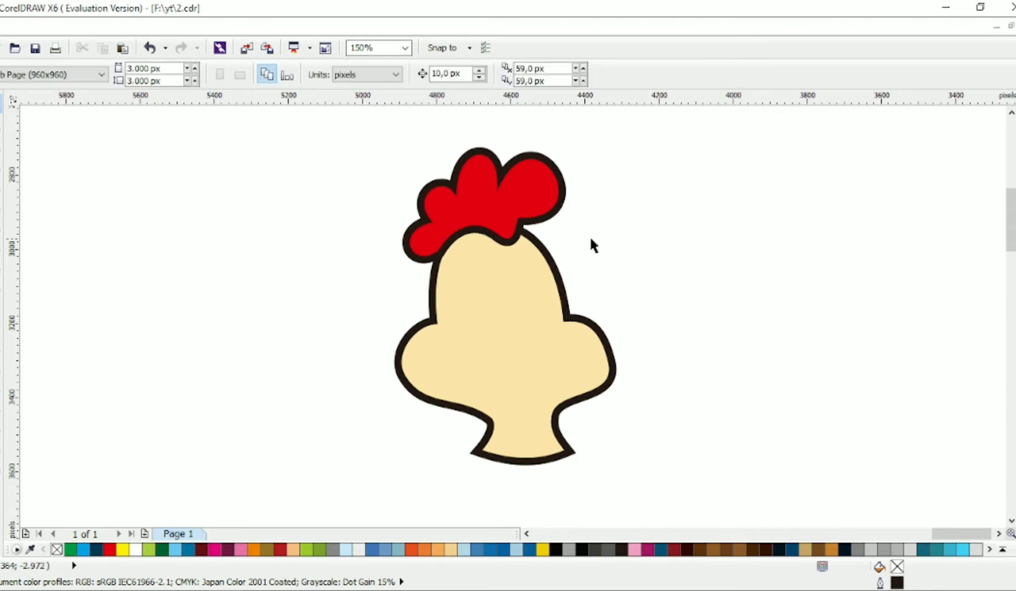
scroll(474, 241, up, 2)
click(487, 209)
scroll(548, 240, down, 2)
click(604, 273)
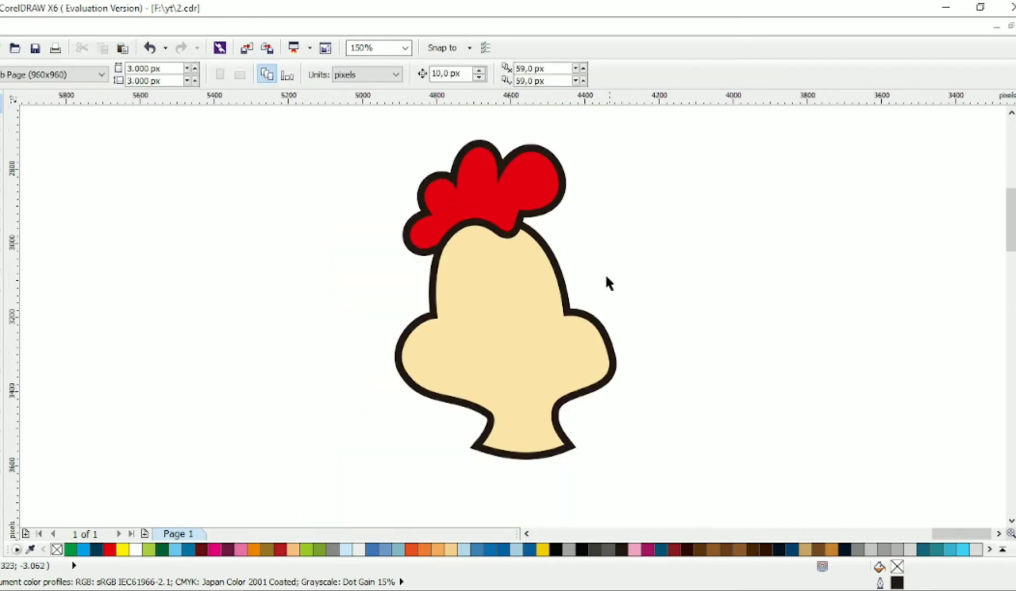
Adjust the curve handle of the right cheek to make the cheek rounder.
double_click(617, 370)
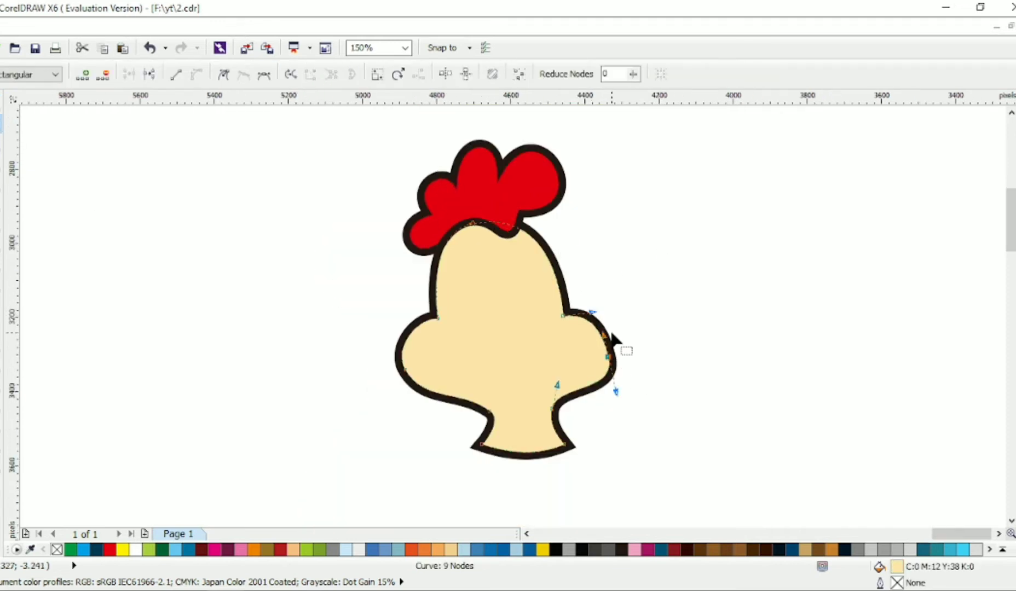
mouse_move(613, 337)
mouse_down()
mouse_move(621, 347)
mouse_move(612, 333)
mouse_up()
key(space)
click(588, 315)
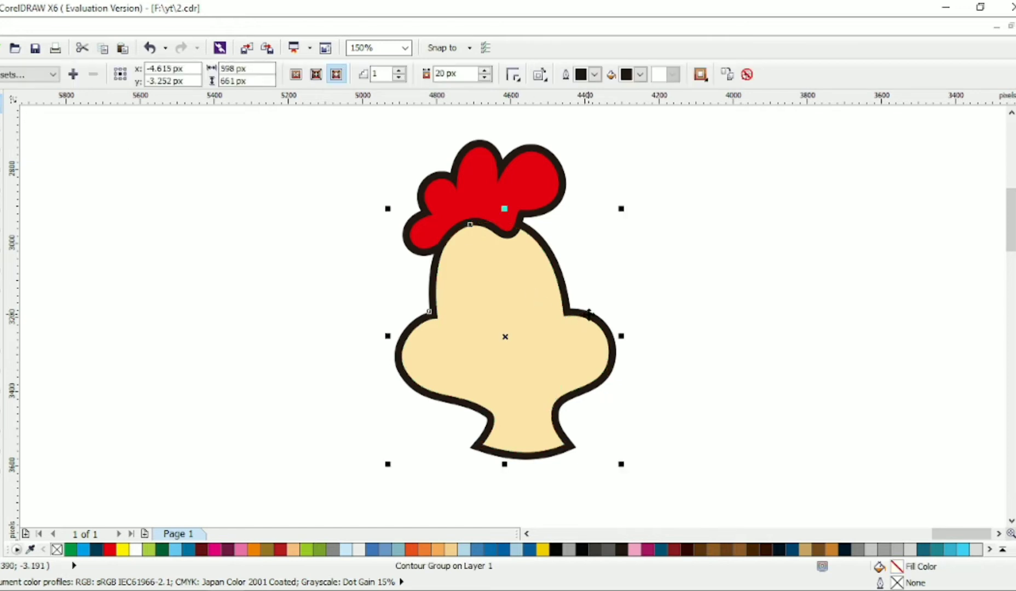
click(619, 225)
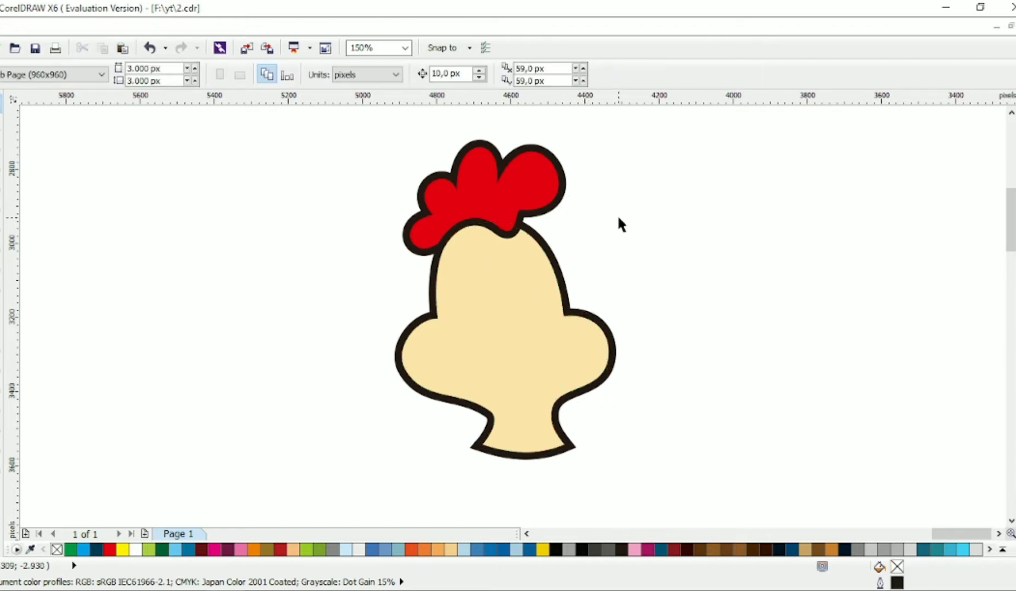
Add nodes to the comb, pull the corner under its right lobe inward, and reshape that lobe's curve.
scroll(550, 169, up, 2)
scroll(486, 245, up, 1)
double_click(487, 246)
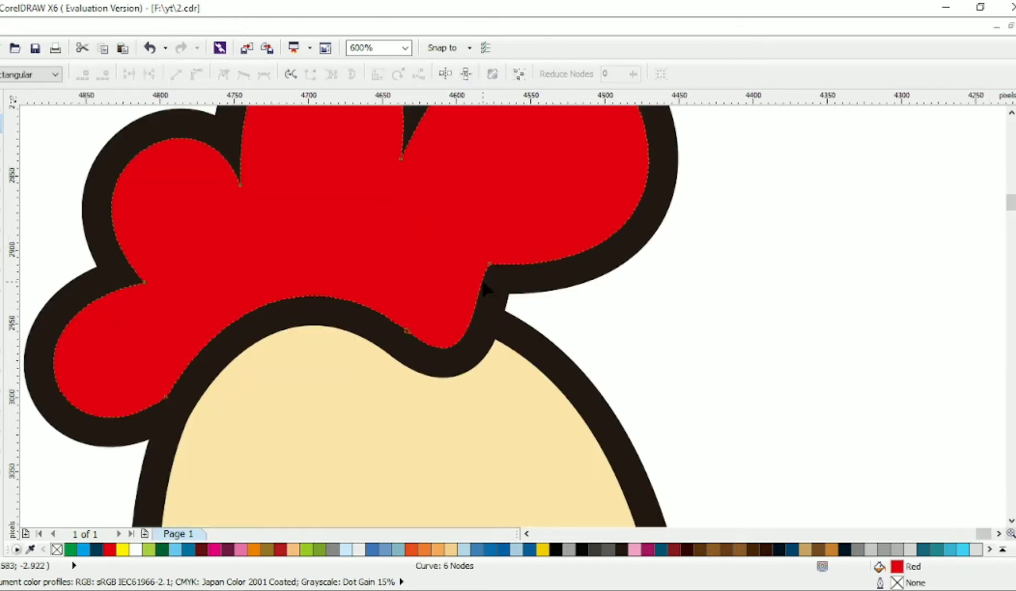
click(333, 151)
drag(488, 265, 466, 270)
key(Escape)
drag(547, 265, 648, 223)
scroll(656, 204, down, 1)
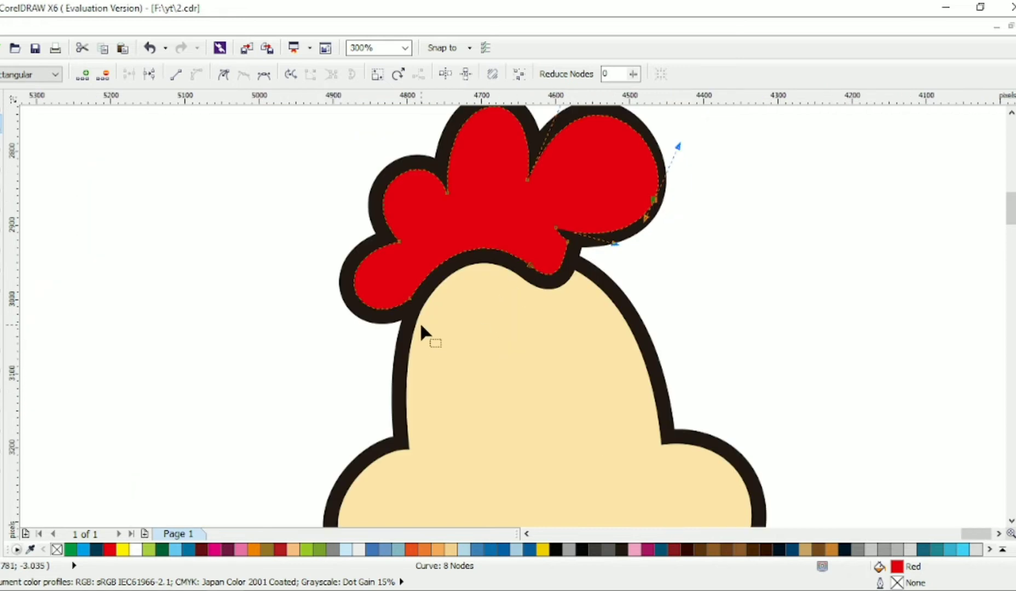
Add a node above the head's left cheek corner and pull the corner inward into a tapered crease.
scroll(421, 334, down, 2)
click(406, 363)
double_click(407, 356)
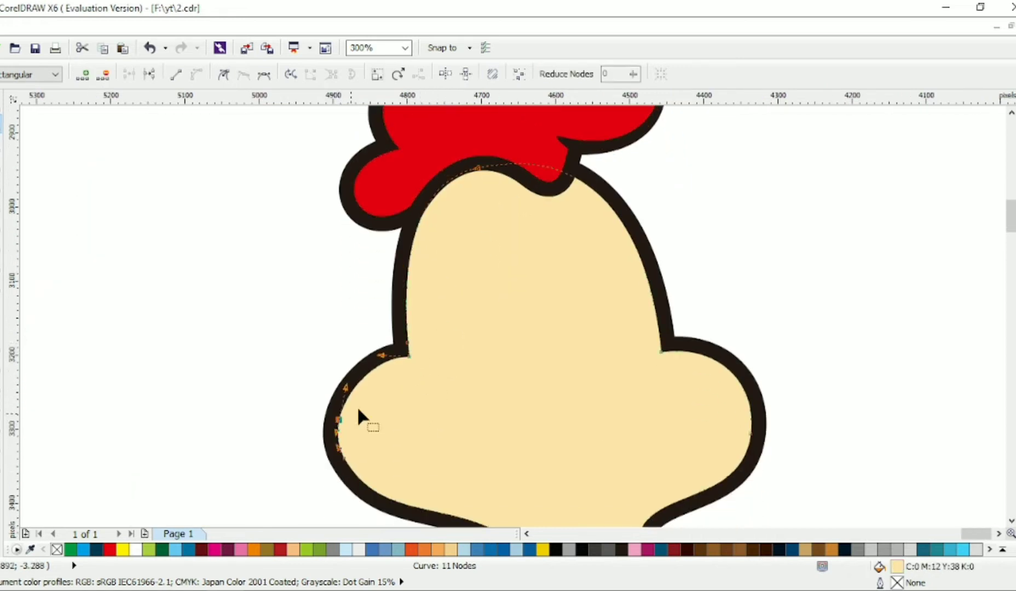
scroll(358, 411, up, 1)
drag(408, 254, 476, 365)
mouse_move(438, 321)
mouse_down()
mouse_move(504, 331)
mouse_move(427, 308)
mouse_up()
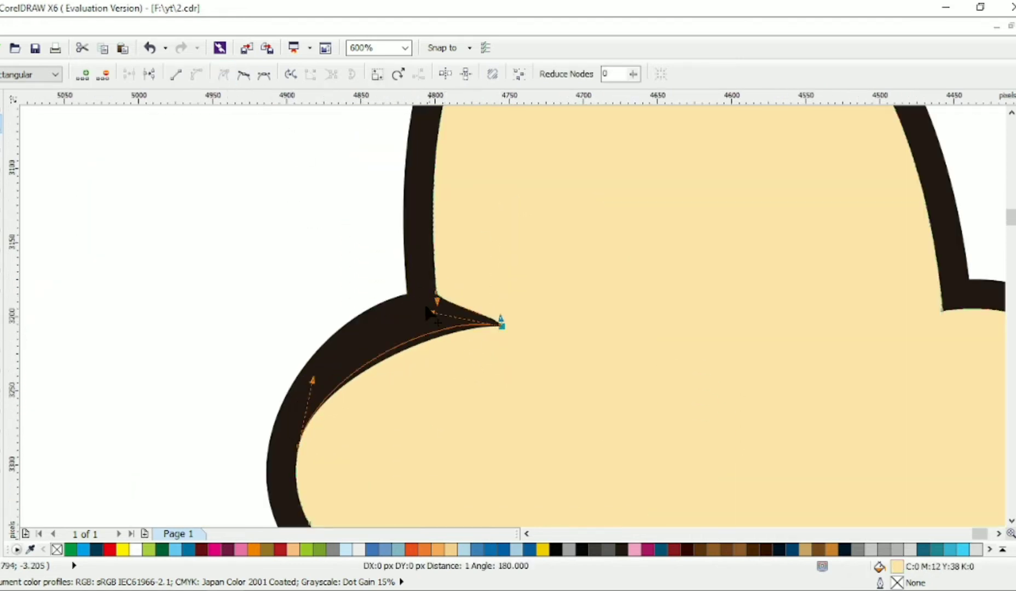
Add a node above the head's right cheek corner and pull the corner inward into a matching crease.
scroll(429, 312, down, 1)
scroll(722, 312, up, 1)
double_click(647, 295)
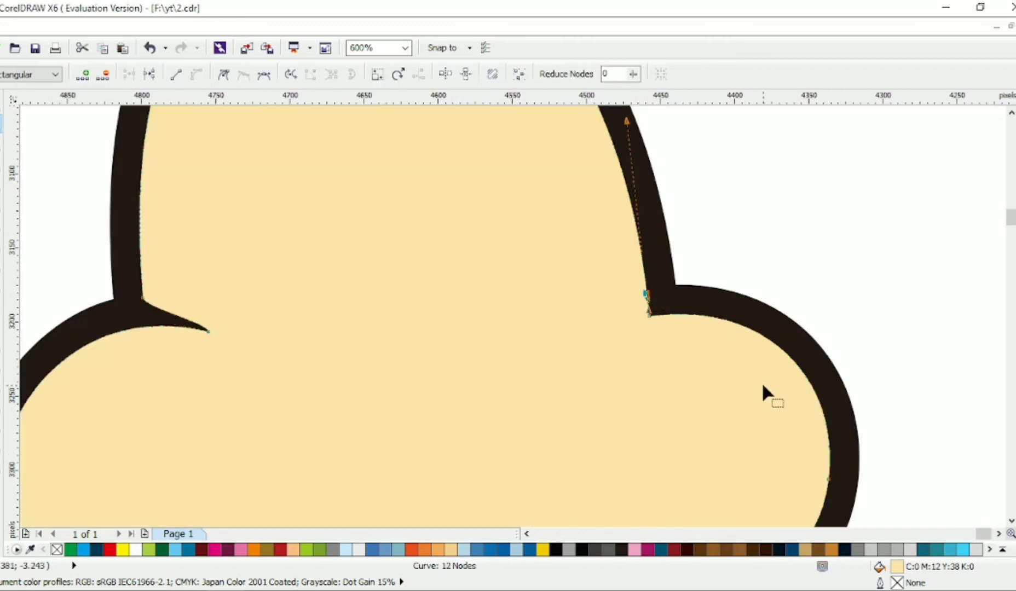
click(373, 170)
click(648, 316)
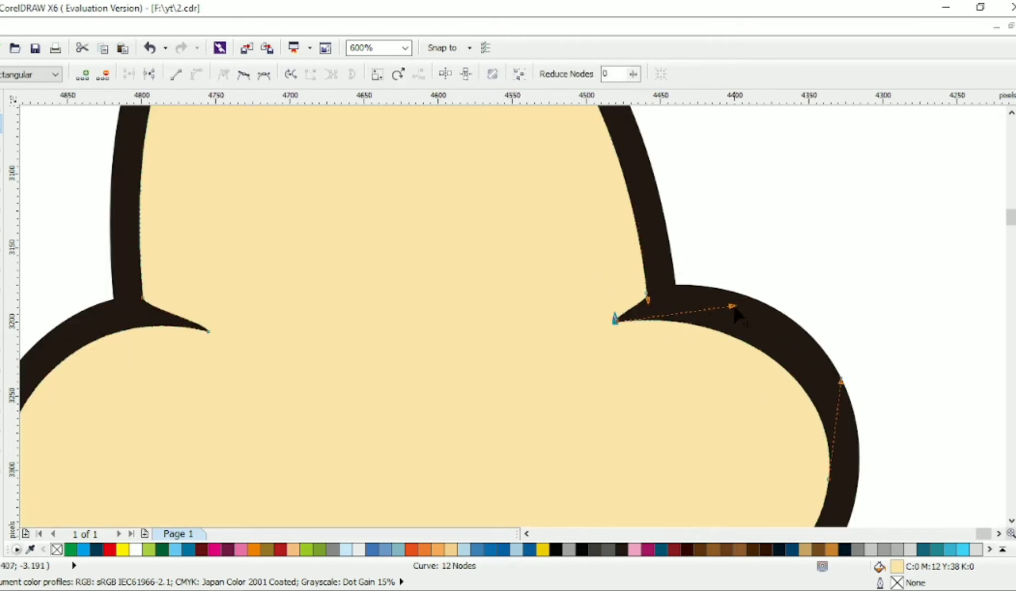
Refine the tip and curve of the left cheek crease.
scroll(755, 304, down, 1)
scroll(517, 315, up, 1)
click(444, 335)
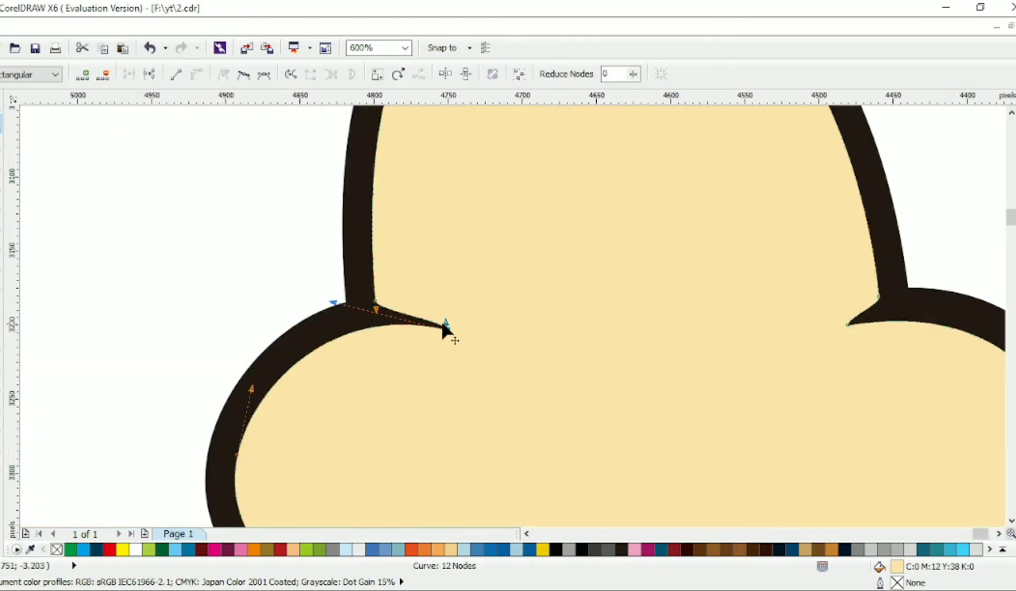
scroll(438, 310, down, 1)
Draw a closed, straight-sided outline of an open beak between the two cheeks.
key(space)
key(space)
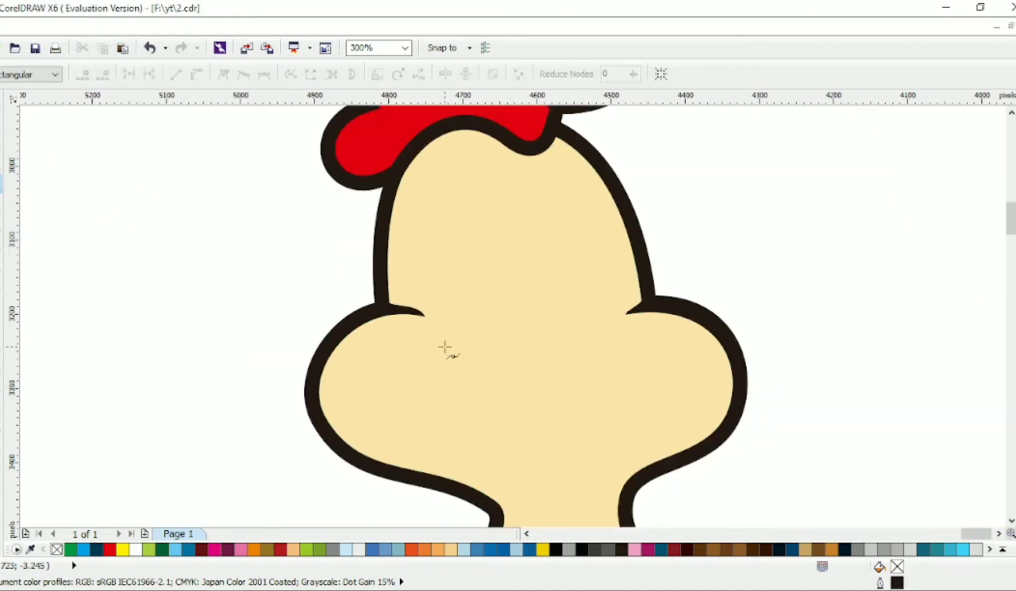
click(515, 288)
click(646, 358)
click(495, 365)
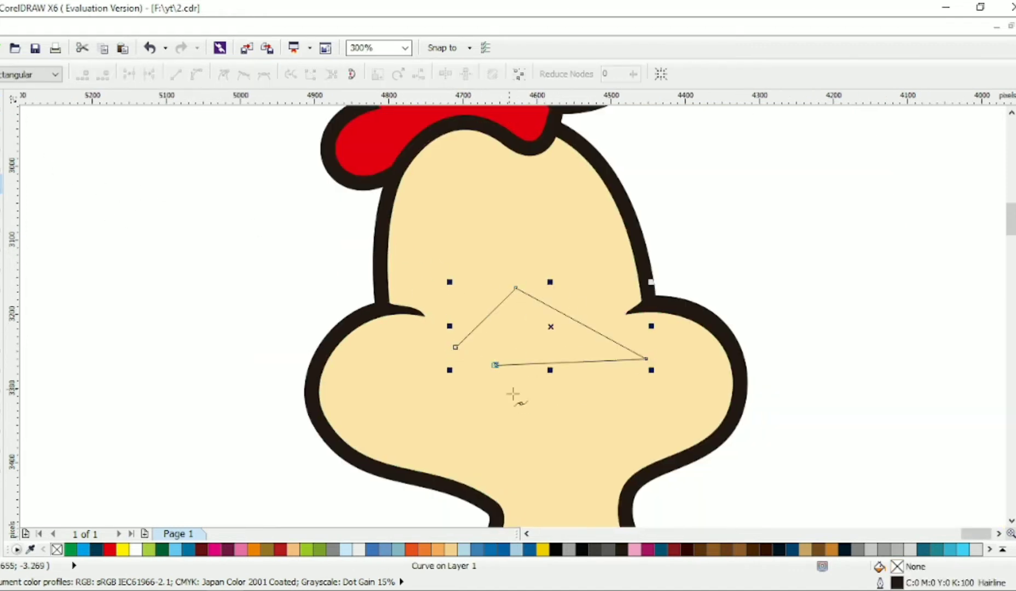
click(580, 434)
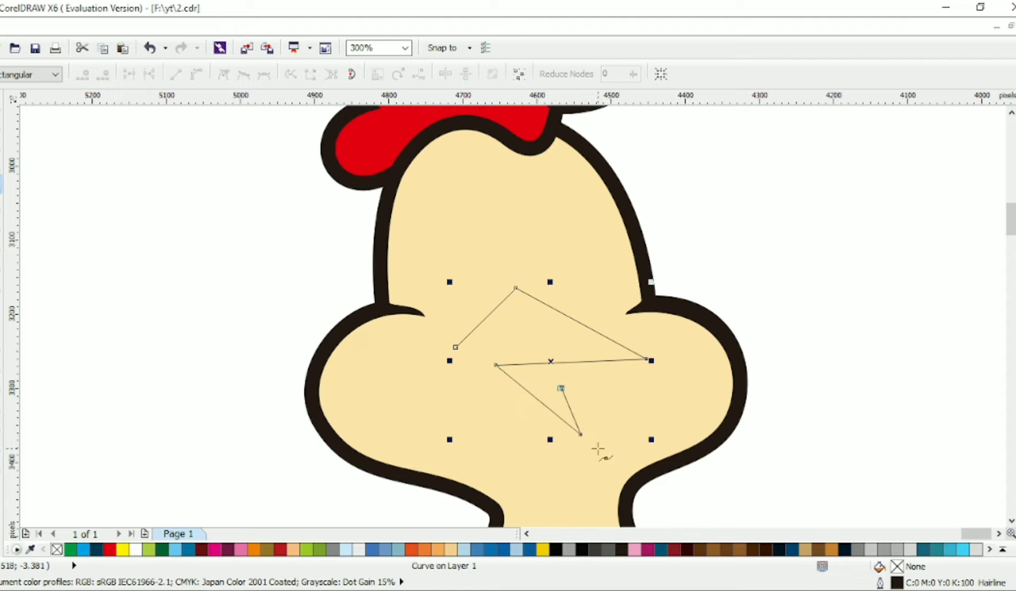
click(598, 448)
click(455, 347)
Adjust the beak outline's corner nodes, round its back corner and pull the upper back edge inward at an added node.
key(F10)
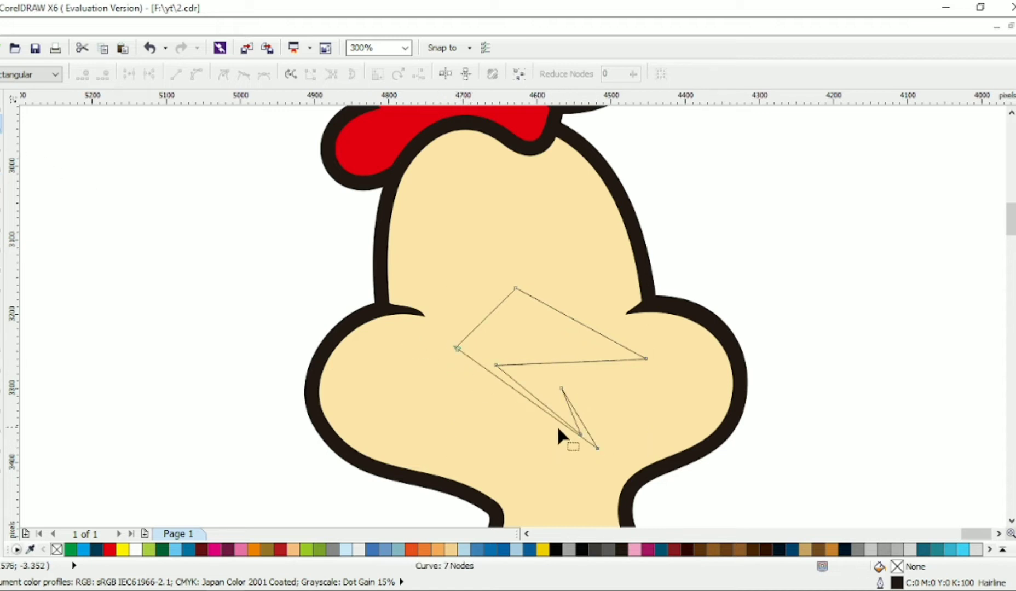
click(596, 448)
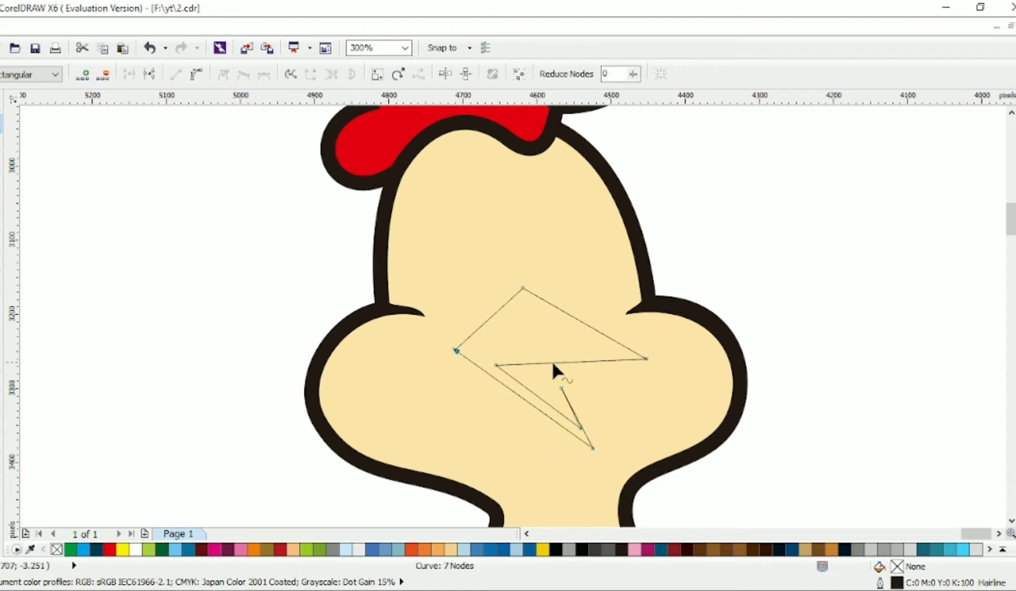
drag(648, 359, 645, 369)
key(ctrl+a)
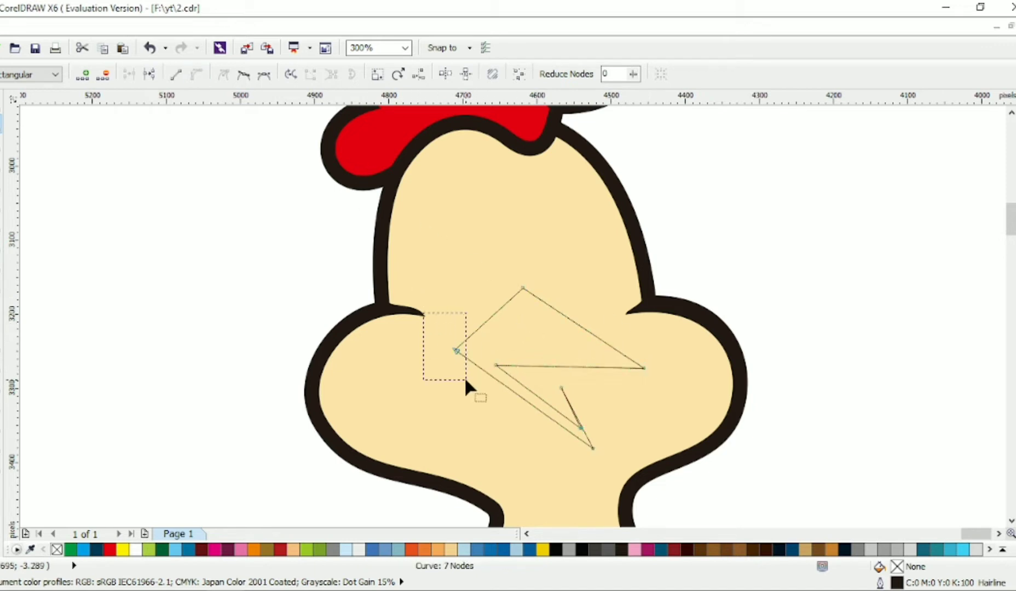
key(s)
drag(466, 379, 466, 398)
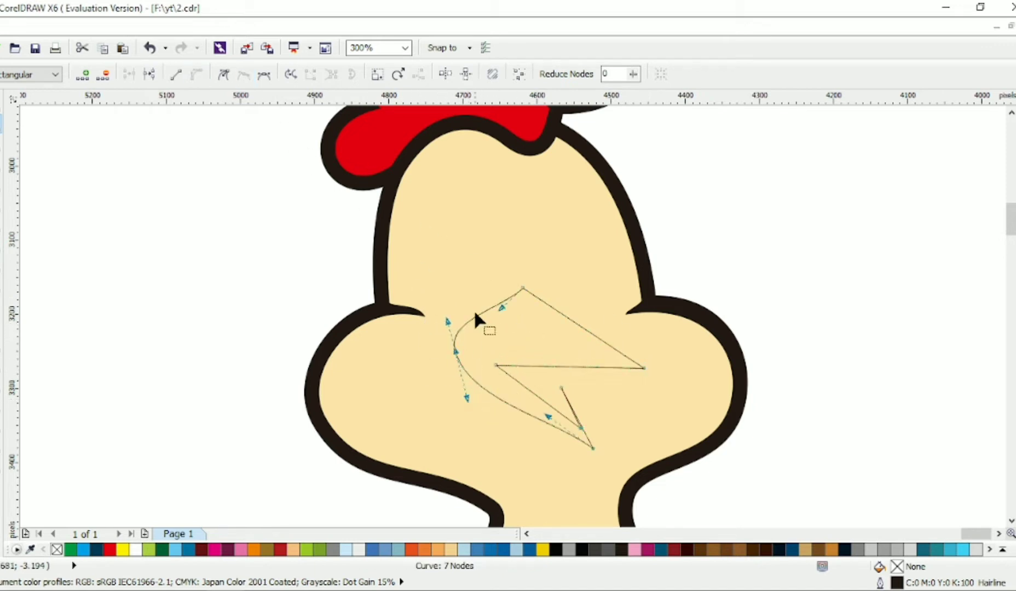
drag(474, 309, 513, 321)
Smooth the beak's top node and bow the upper beak into a rounded curve down to its tip.
click(523, 287)
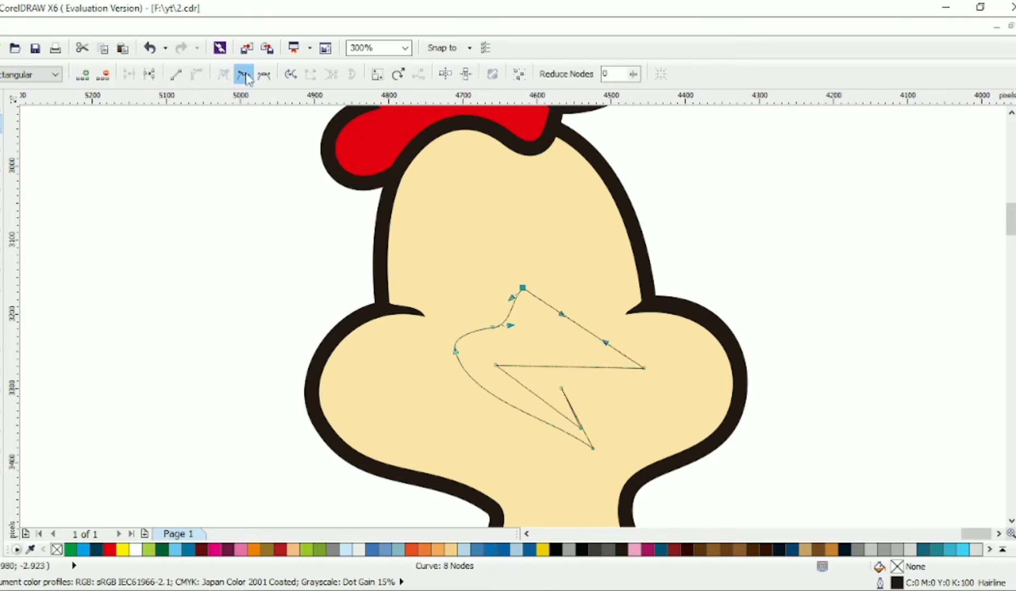
click(243, 74)
drag(604, 342, 644, 321)
drag(651, 422, 650, 400)
Arch the upper edge of the mouth opening at an added node and curve the mouth's lower edge.
double_click(583, 374)
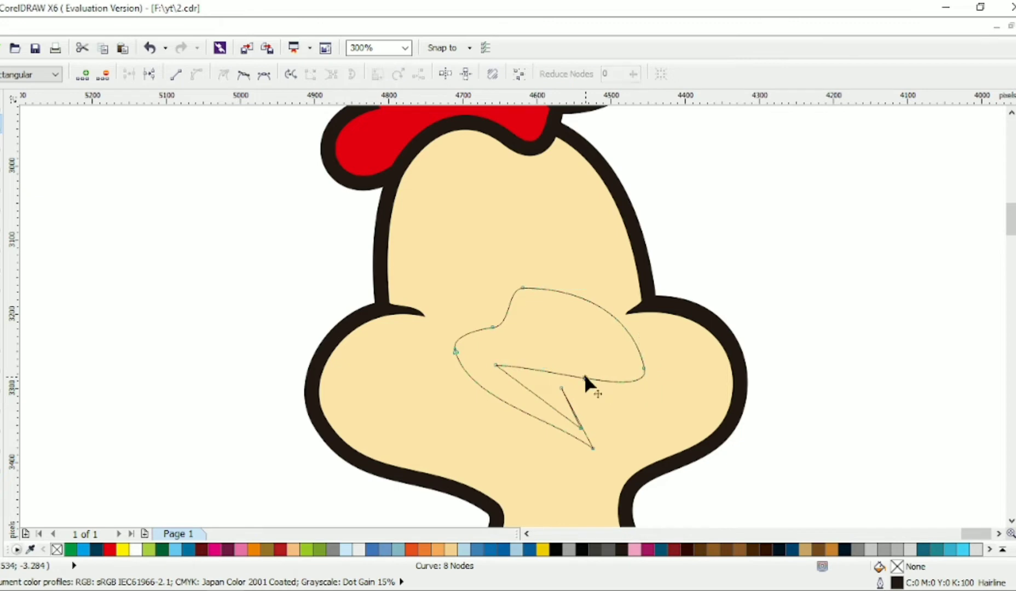
drag(582, 370, 587, 349)
drag(495, 365, 505, 397)
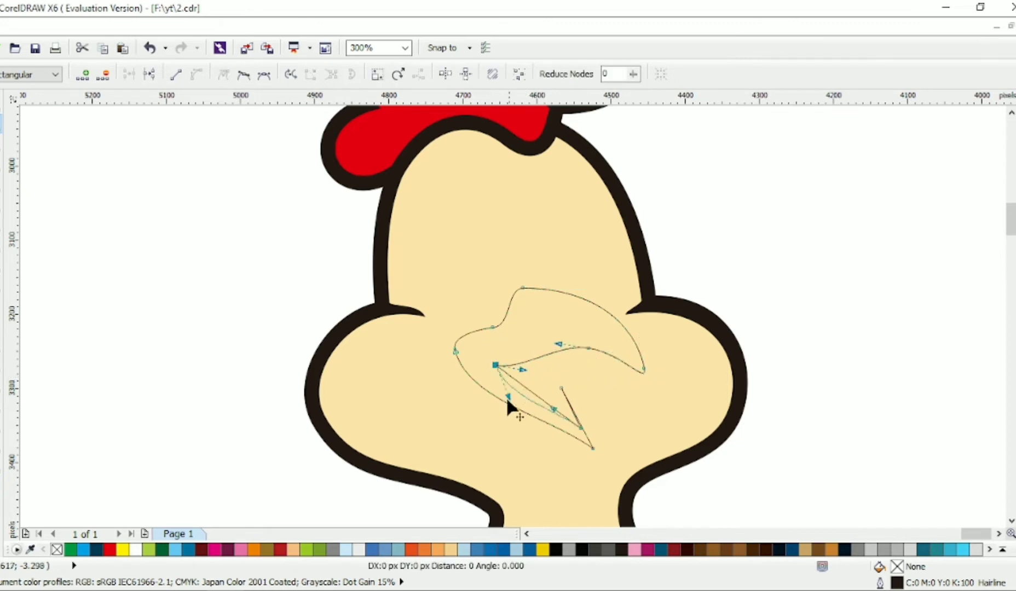
click(581, 428)
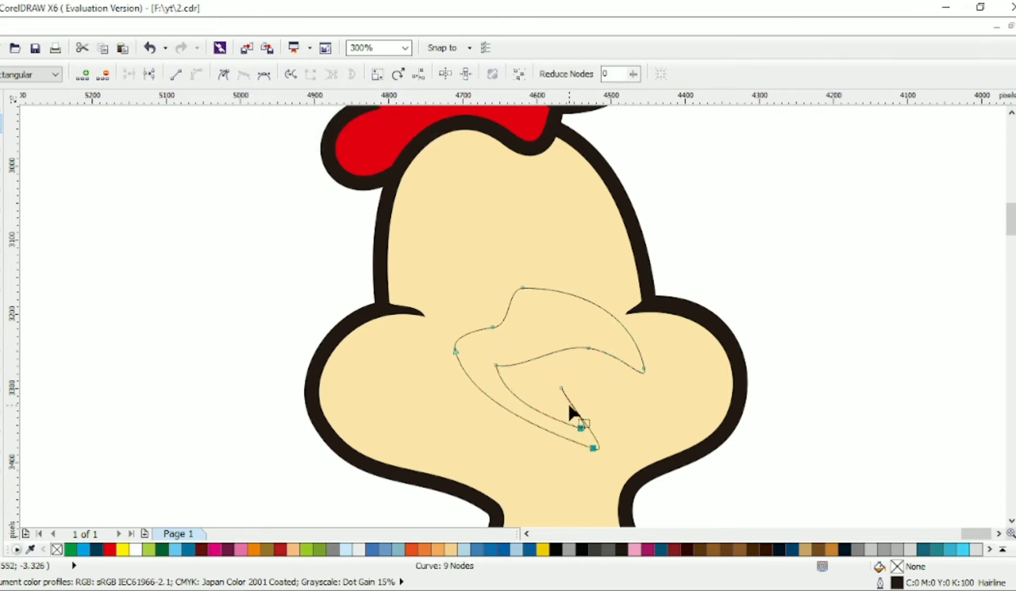
Round the lower beak's tip and curve the edges of the pointed notch inside it.
click(587, 426)
mouse_move(588, 433)
mouse_down()
mouse_move(602, 443)
mouse_move(547, 444)
mouse_move(602, 443)
mouse_up()
scroll(569, 432, up, 2)
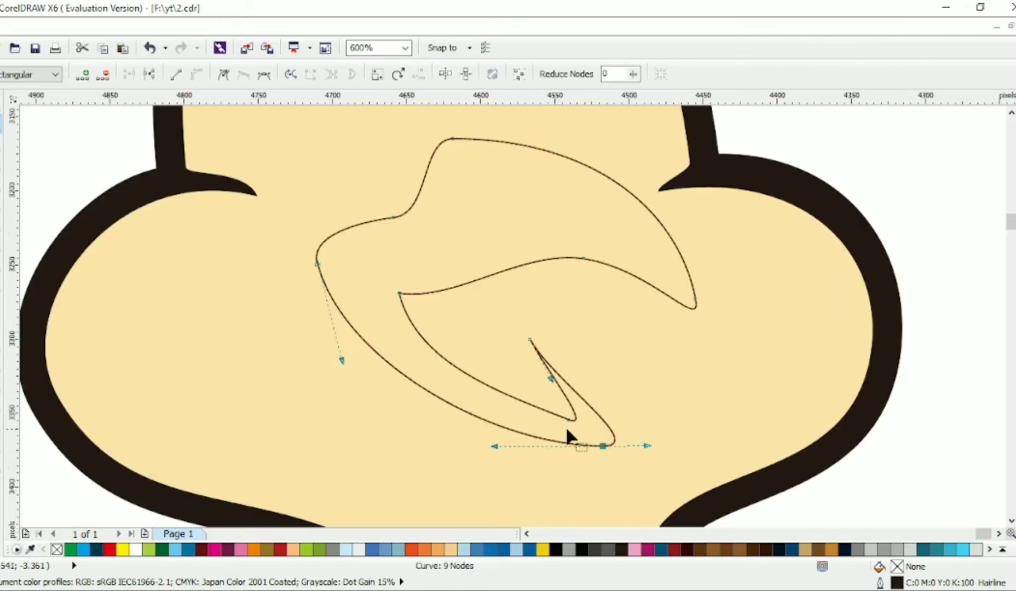
drag(494, 445, 503, 412)
mouse_move(541, 365)
mouse_down()
mouse_move(530, 393)
mouse_move(549, 381)
mouse_up()
scroll(589, 377, down, 1)
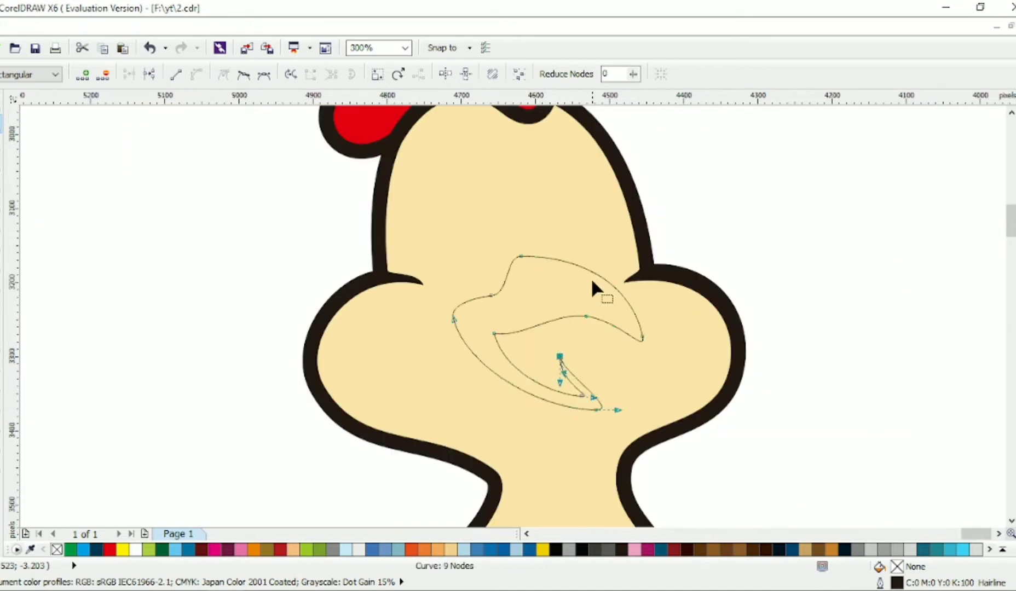
Shift the beak's top node, lift the curve beside it and refine the dip at the back of the beak.
drag(521, 257, 530, 252)
drag(554, 251, 585, 230)
click(491, 295)
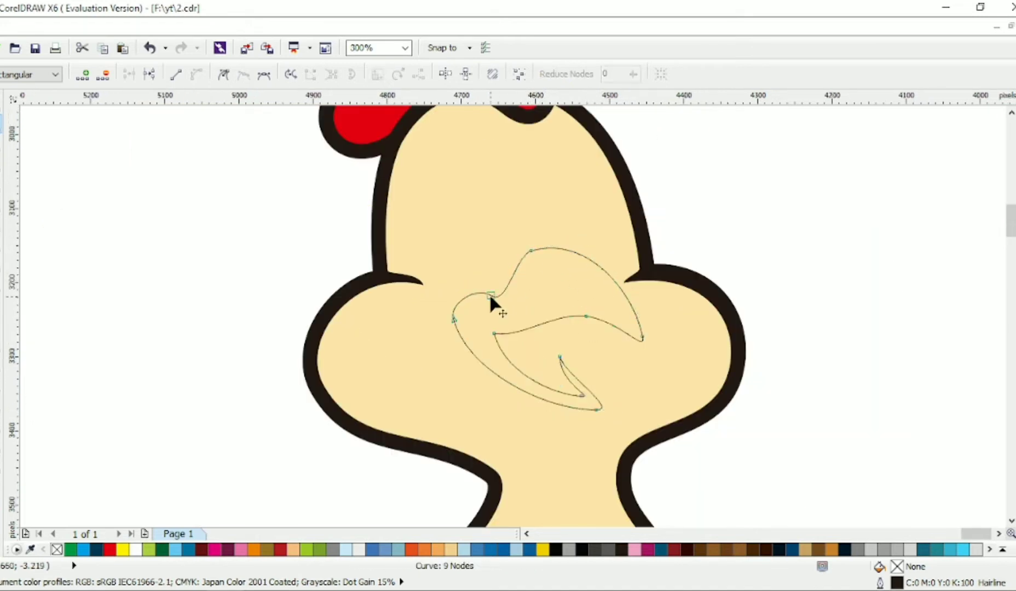
scroll(499, 298, up, 1)
Fill the beak with orange and remove its outline.
key(space)
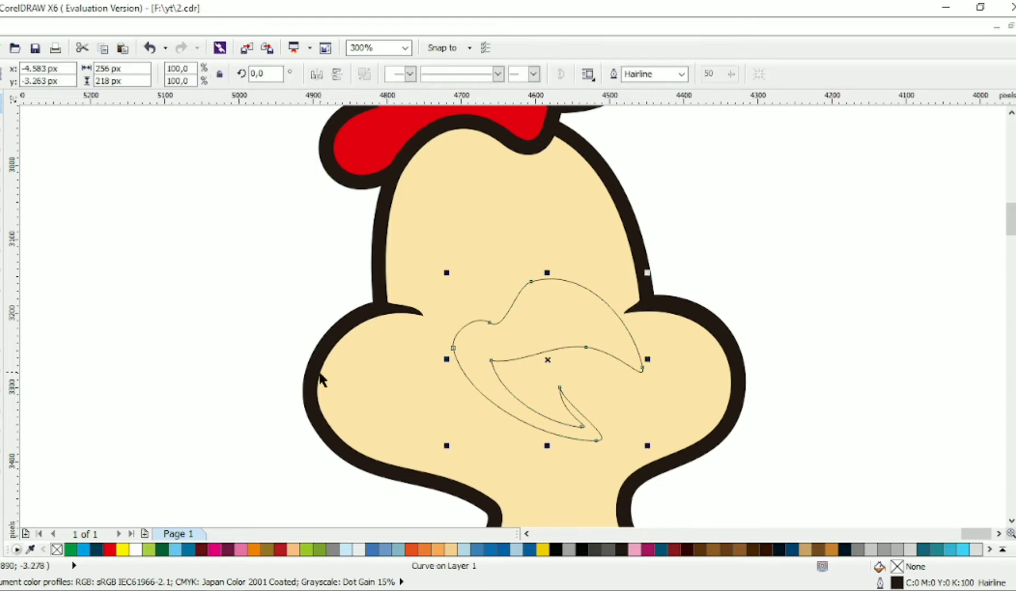
click(254, 549)
right_click(56, 549)
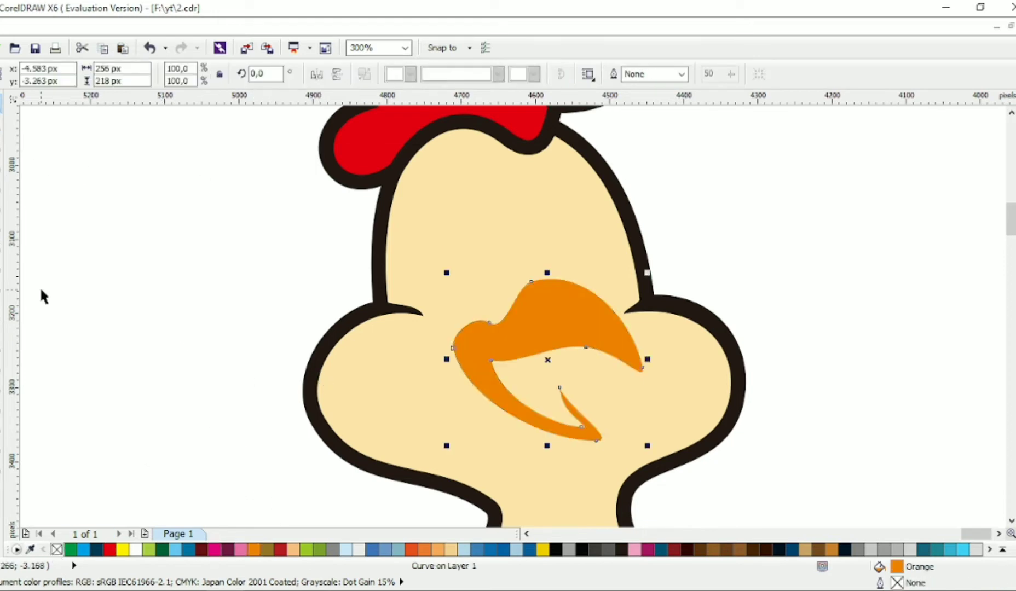
Apply an outside contour to the beak, trying offsets of 10 px and 20 px before setting it to 15 px.
key(space)
click(336, 74)
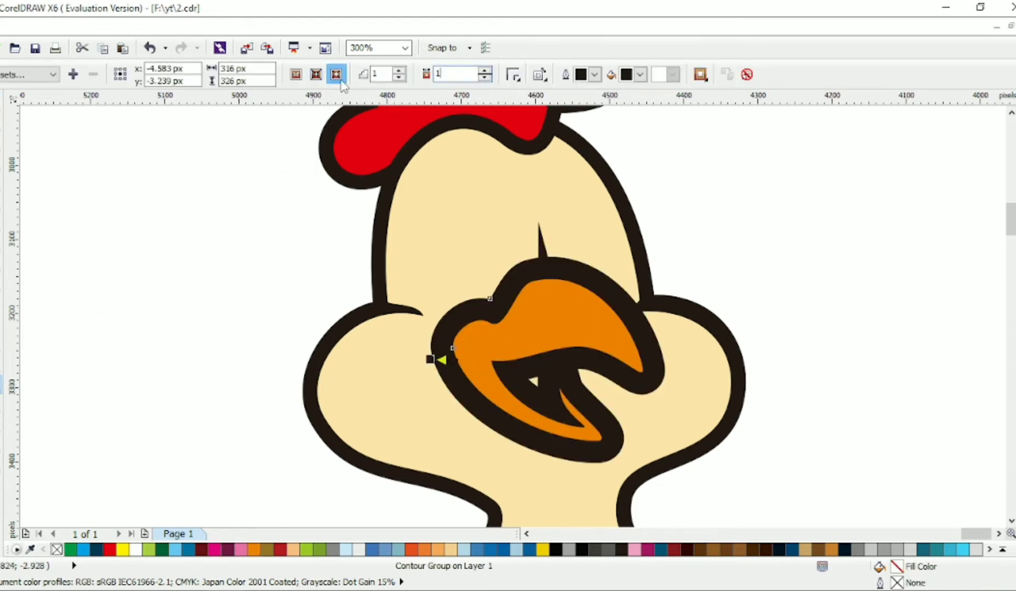
click(449, 75)
text(10)
key(Return)
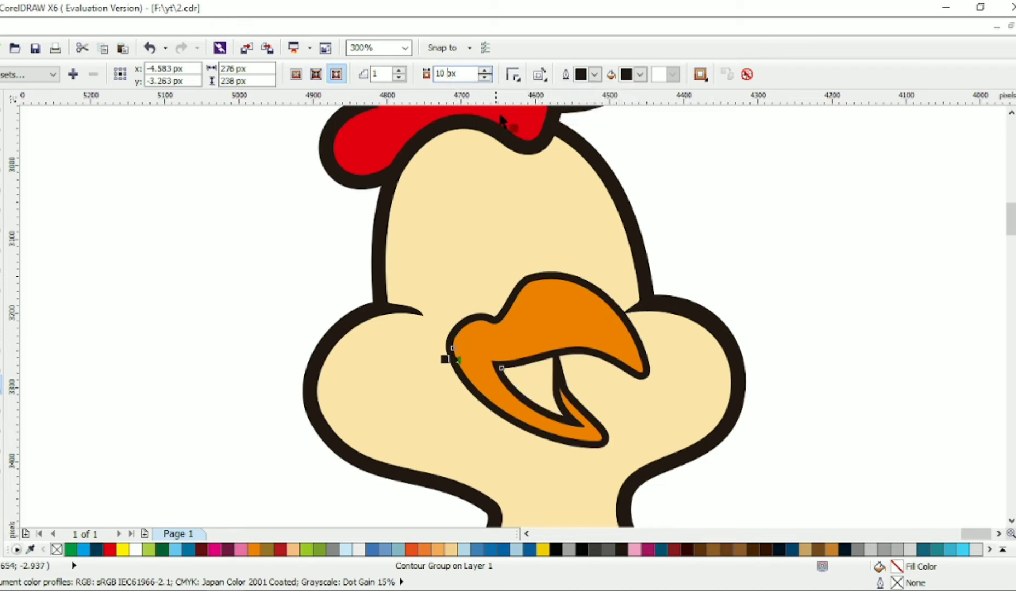
text(20)
key(Return)
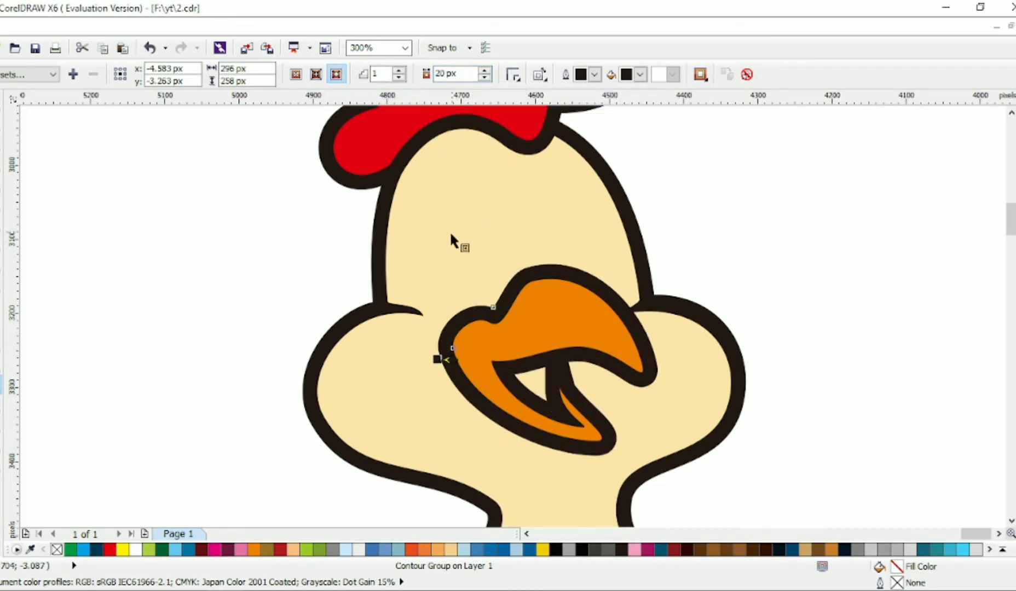
text(15)
key(Return)
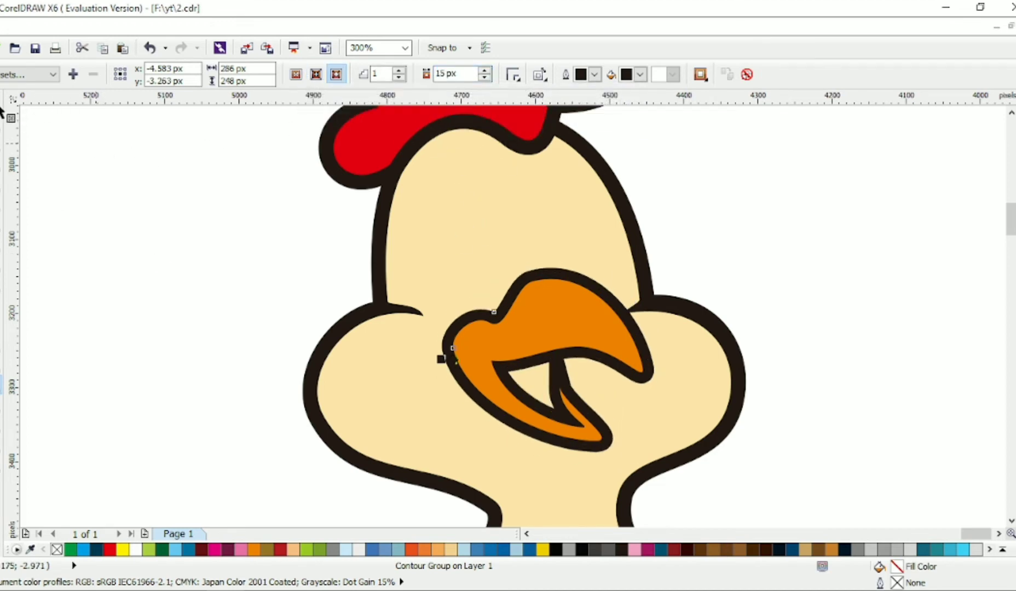
Break the beak's contour group apart into separate objects.
key(space)
click(650, 370)
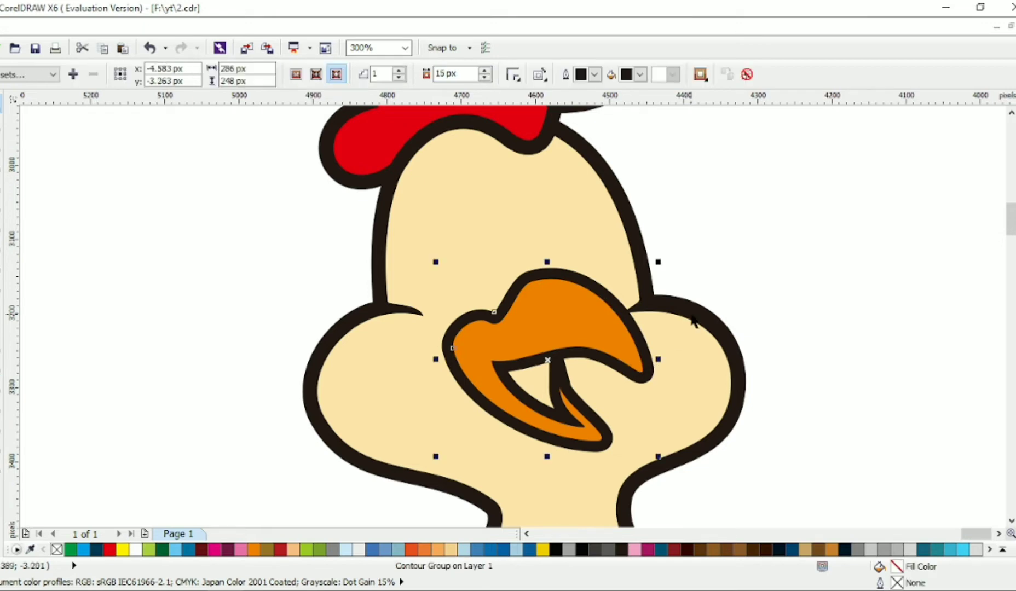
key(ctrl+k)
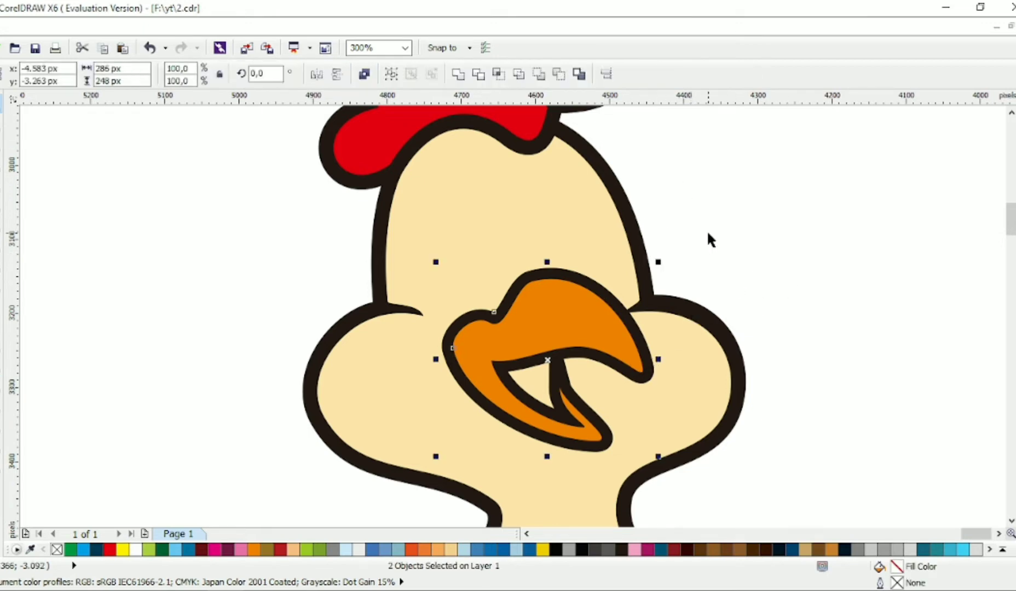
click(708, 238)
Delete the nodes of the inner opening in the beak's black contour so the mouth is solid black.
key(F10)
click(493, 317)
scroll(488, 334, up, 2)
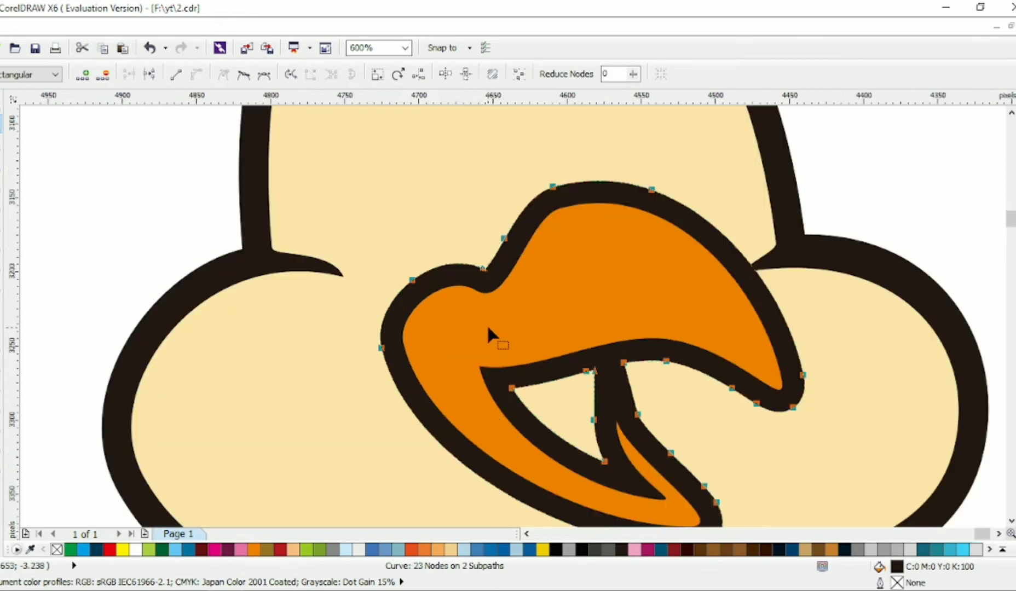
drag(490, 339, 593, 452)
key(Delete)
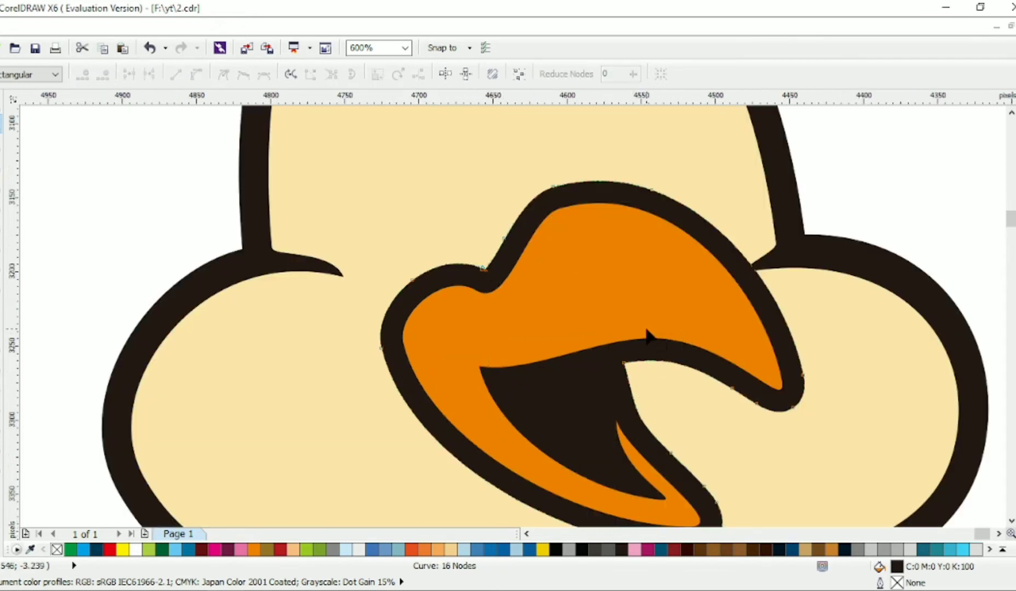
Remove surplus nodes from the black contour and smooth its mouth edge and the dip at the back of the beak.
click(624, 362)
drag(735, 399, 734, 402)
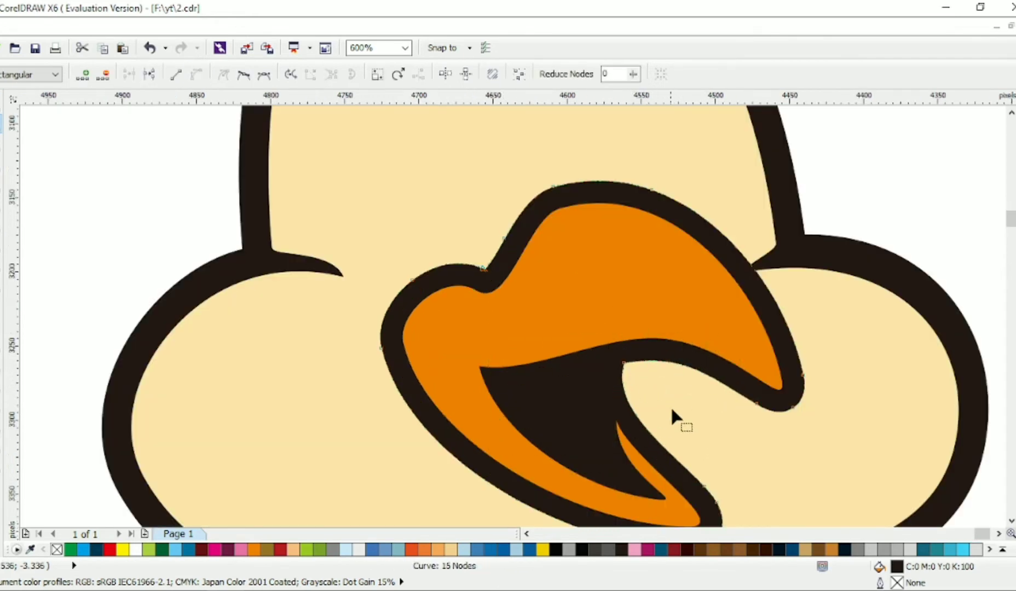
scroll(660, 390, down, 1)
scroll(643, 365, up, 1)
drag(499, 293, 500, 302)
scroll(542, 285, down, 1)
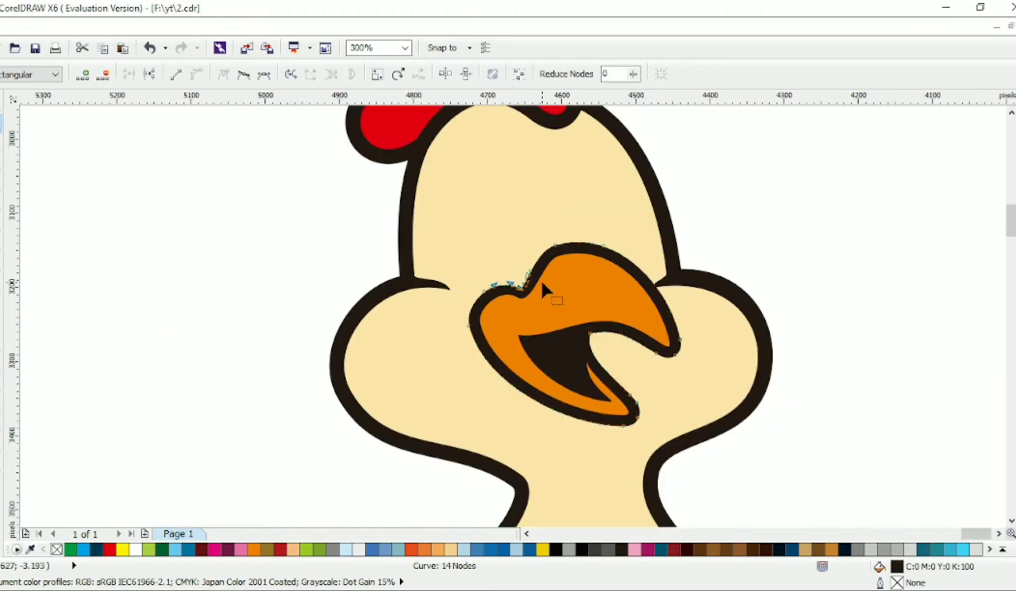
key(Escape)
Draw a small two-node crescent nostril about 26 by 12 px on the back part of the beak.
scroll(474, 306, up, 1)
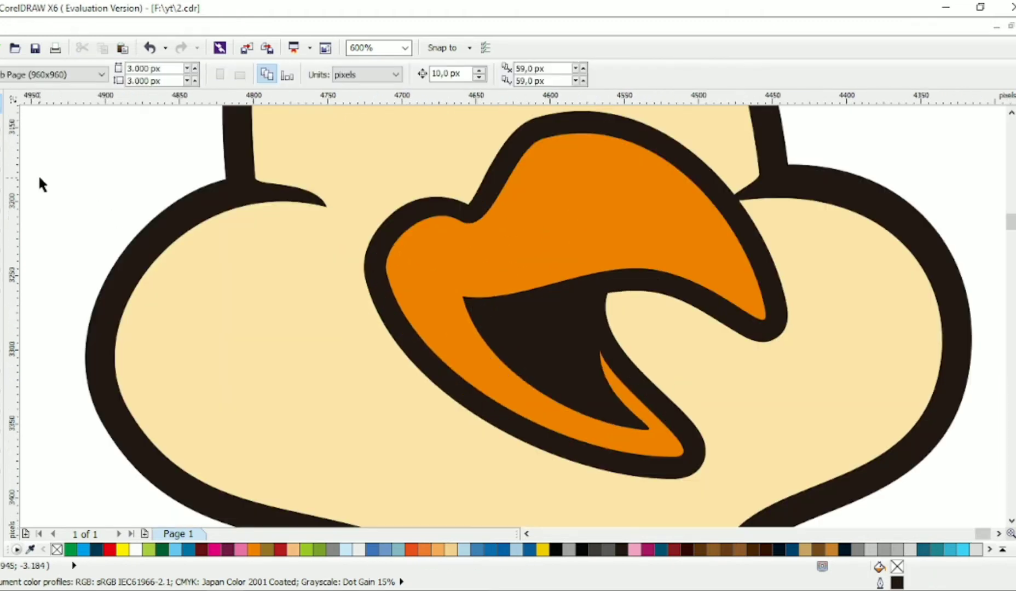
click(6, 185)
scroll(487, 261, up, 1)
click(408, 255)
click(500, 253)
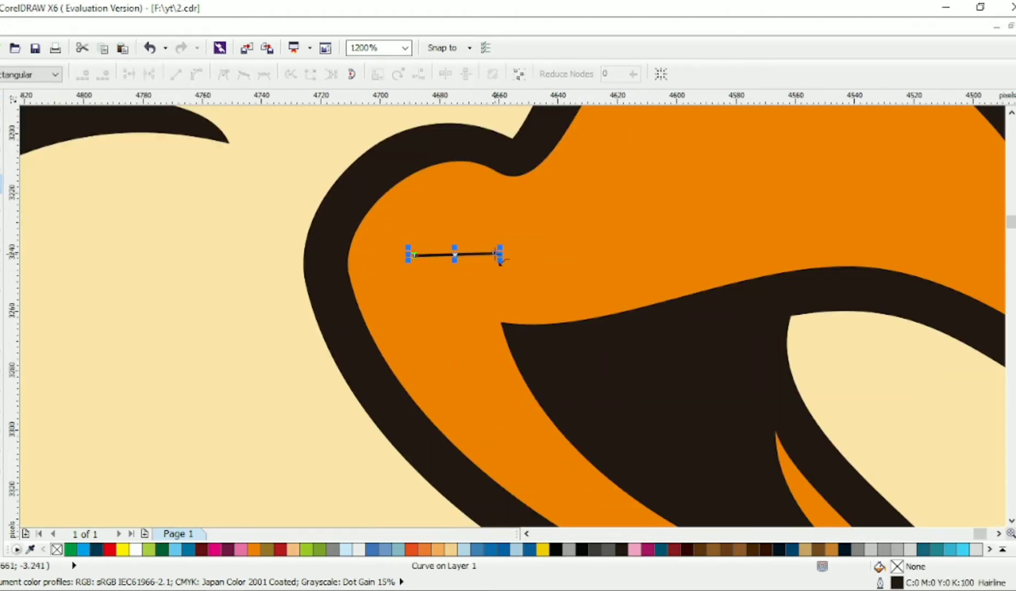
key(F10)
drag(446, 260, 437, 227)
drag(499, 257, 505, 260)
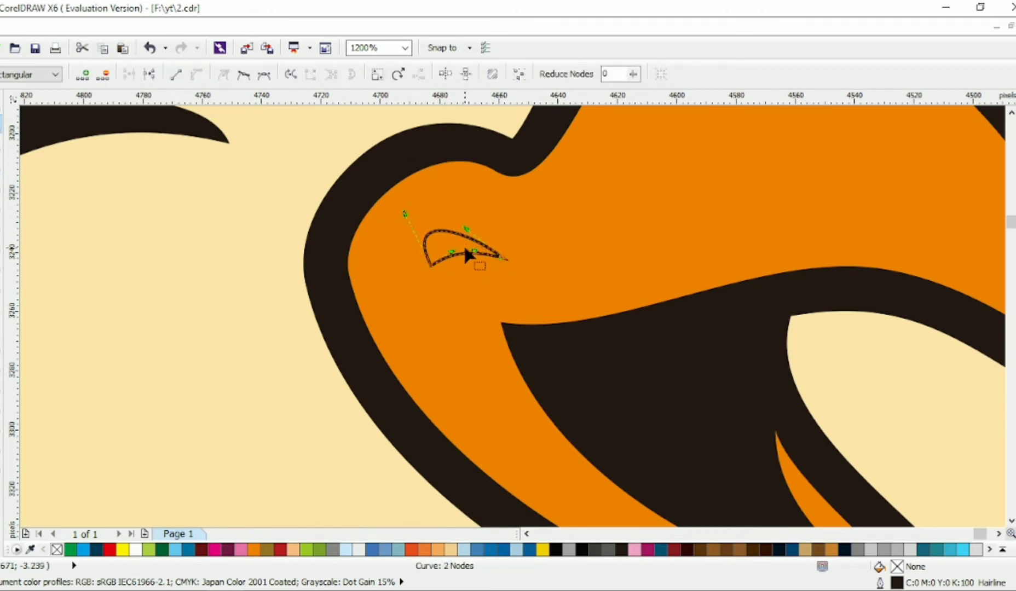
Fill the nostril crescent with black and deselect it.
key(space)
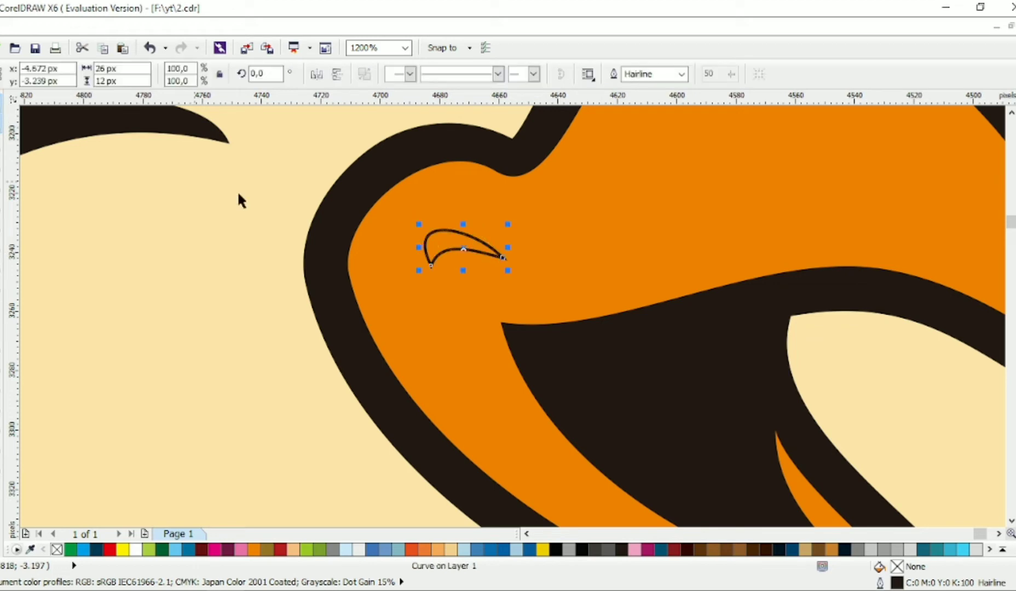
drag(463, 265, 463, 265)
scroll(465, 257, down, 3)
click(817, 255)
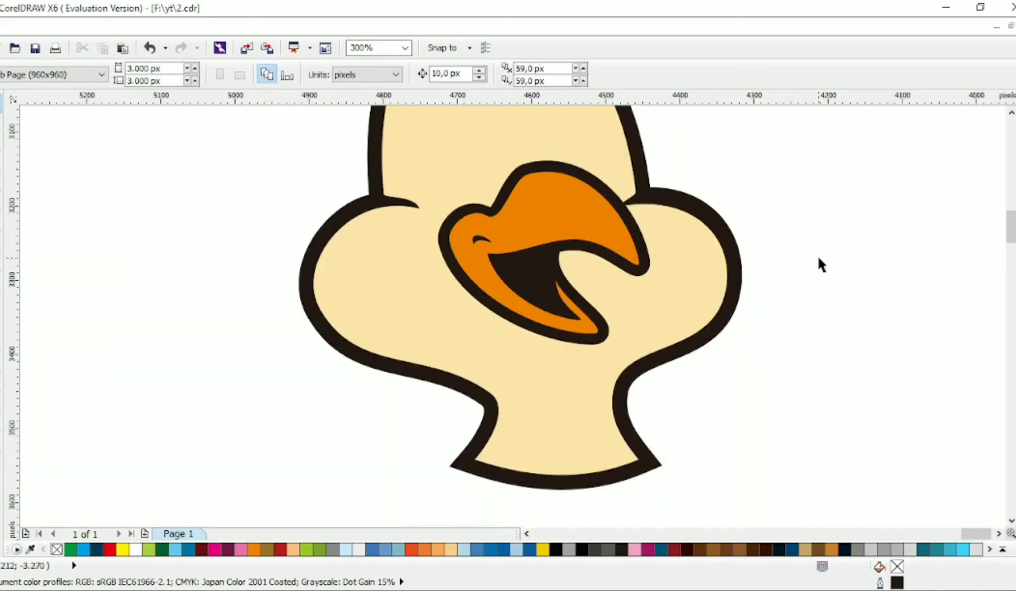
Draw a two-lobed wattle about 118 by 107 px under the lower beak and fill it red without an outline.
scroll(802, 257, up, 1)
scroll(266, 257, down, 1)
key(F10)
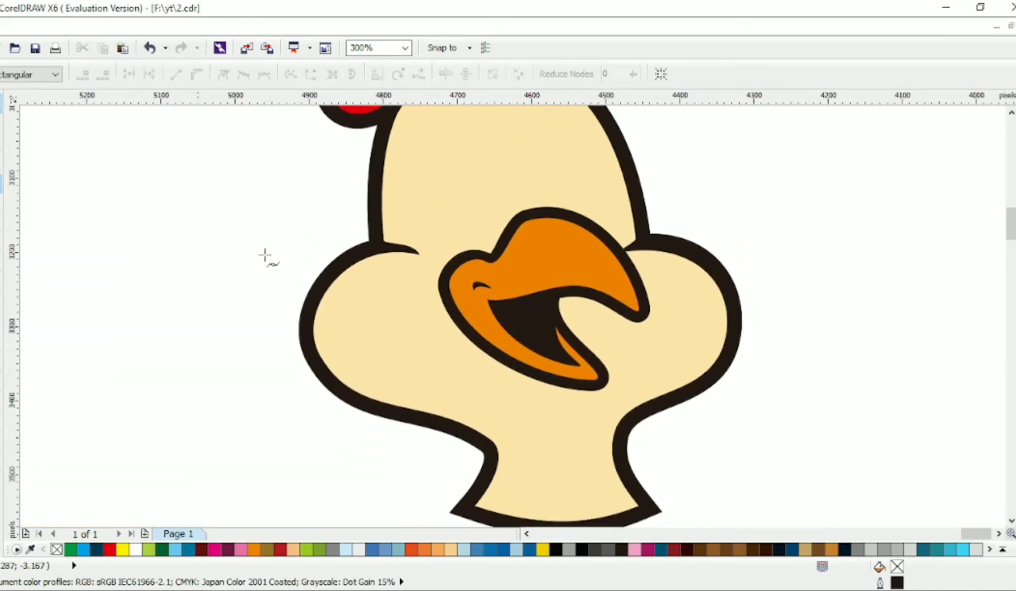
scroll(265, 256, down, 1)
click(559, 387)
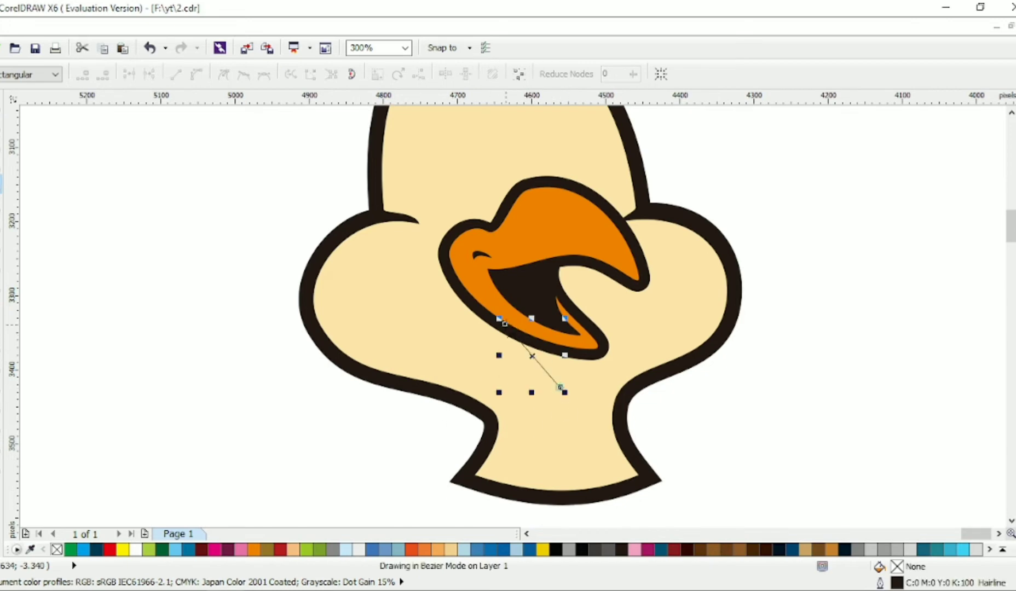
key(F10)
drag(529, 355, 506, 420)
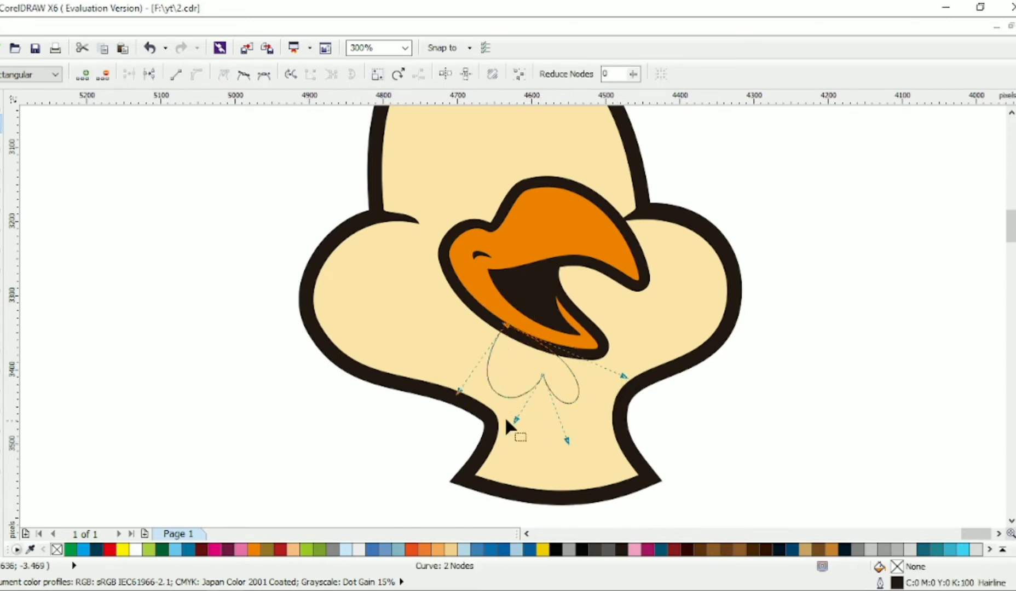
key(space)
click(109, 549)
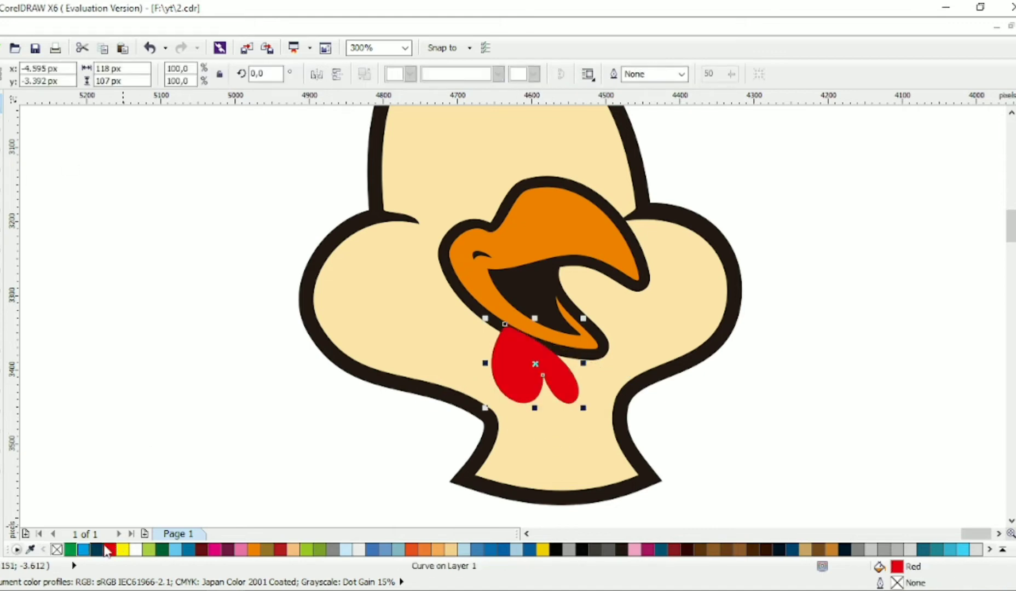
Add a one-step 20 px outside black contour to the wattle, break it apart and scale the contour down slightly.
drag(492, 362, 468, 362)
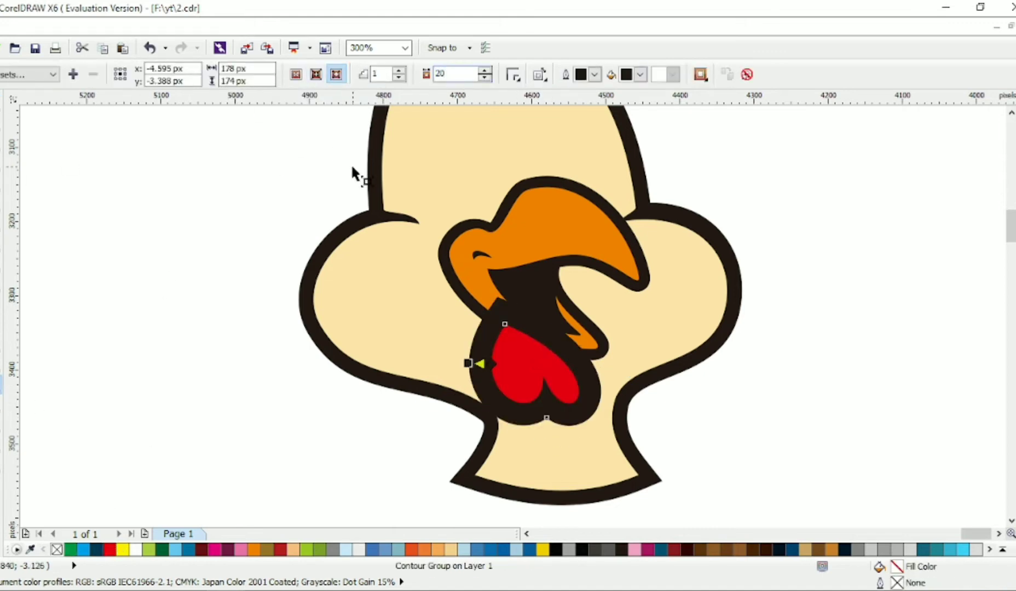
click(449, 74)
text(20)
key(Return)
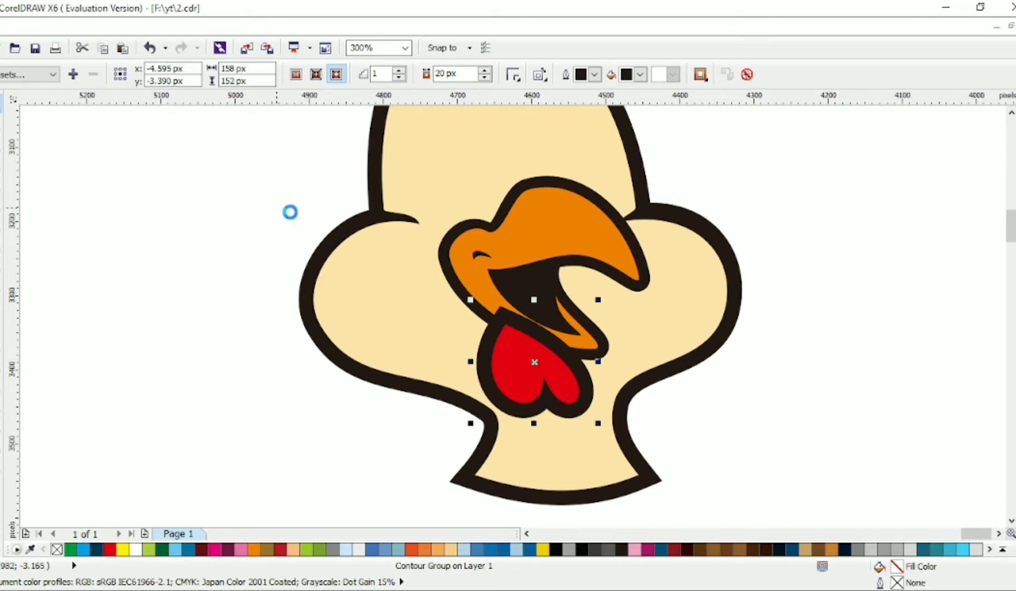
key(ctrl+k)
mouse_move(597, 426)
mouse_down()
mouse_move(608, 426)
mouse_move(598, 418)
mouse_up()
Scale the black head contour down slightly and the black beak contour to about 275 by 238 px.
click(624, 422)
drag(750, 507, 745, 502)
click(630, 263)
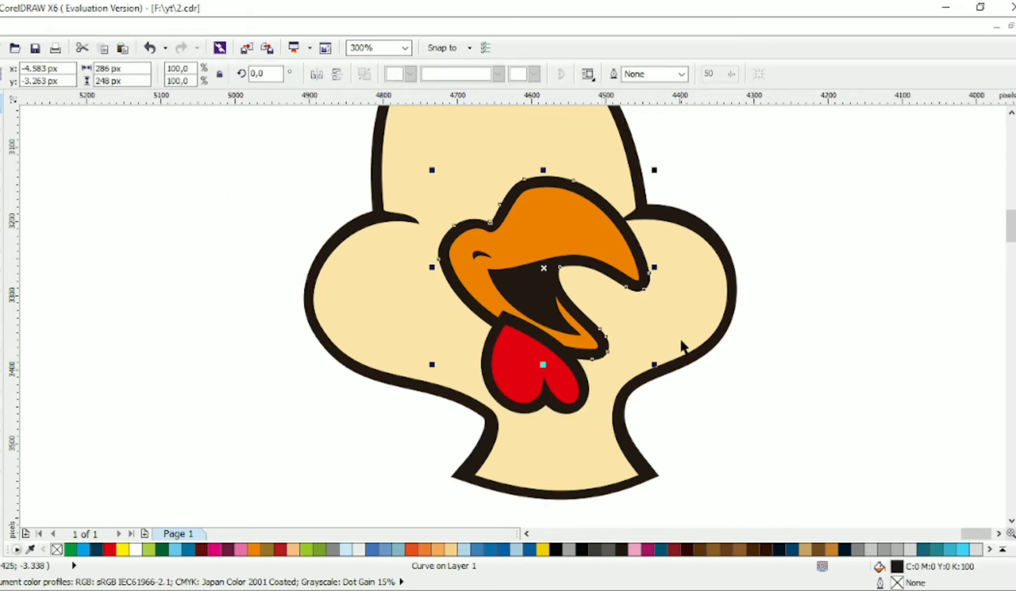
drag(657, 370, 653, 365)
Bring the beak and its contour in front of the wattle and deselect them.
click(790, 284)
drag(803, 136, 384, 383)
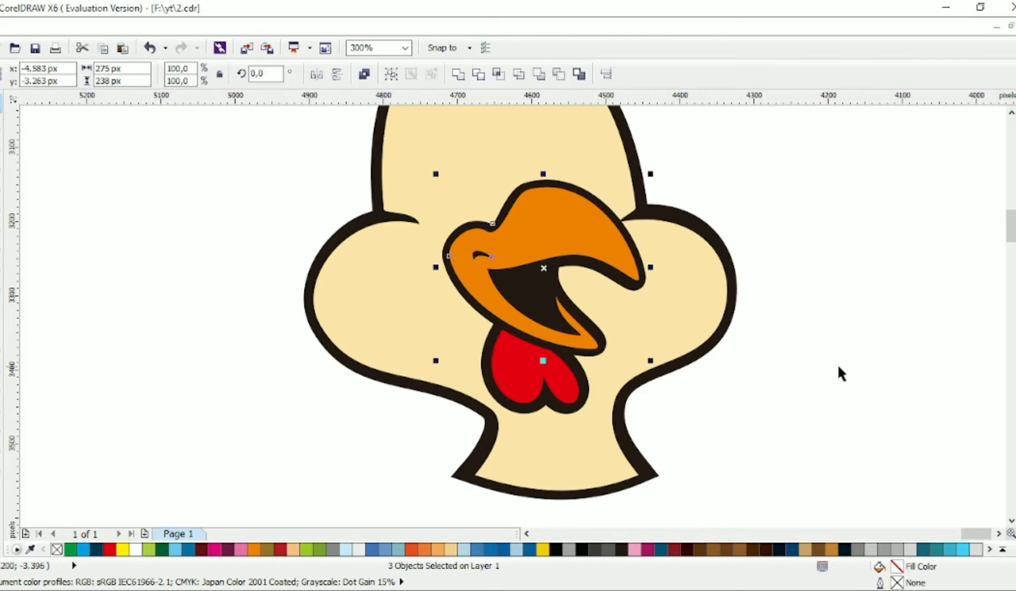
click(836, 363)
scroll(546, 336, down, 1)
scroll(557, 231, up, 1)
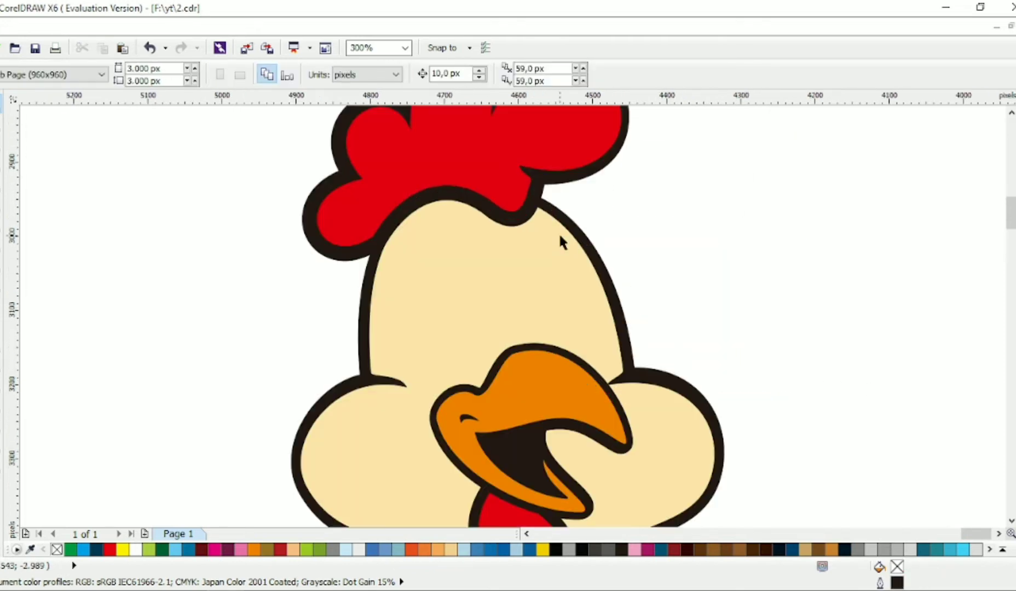
Draw an egg-shaped left eye above the beak, with a white interior about 84 by 104 px and a black rim.
key(F10)
drag(451, 279, 517, 372)
key(F10)
drag(444, 277, 497, 261)
key(space)
click(556, 549)
right_click(56, 549)
key(Delete)
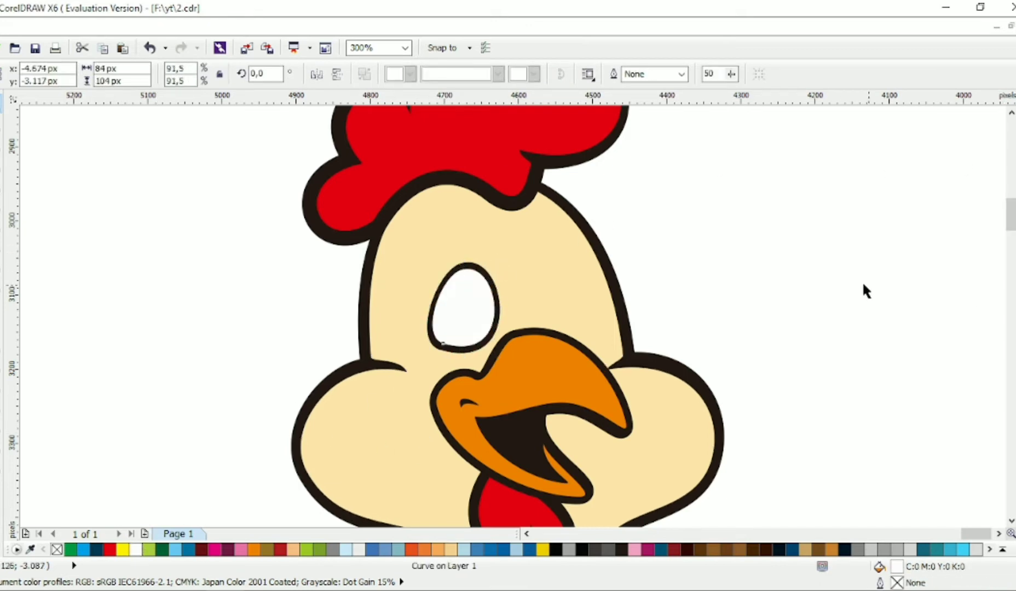
Reshape the eye's black rim by adjusting its two nodes and their curve handles.
key(F10)
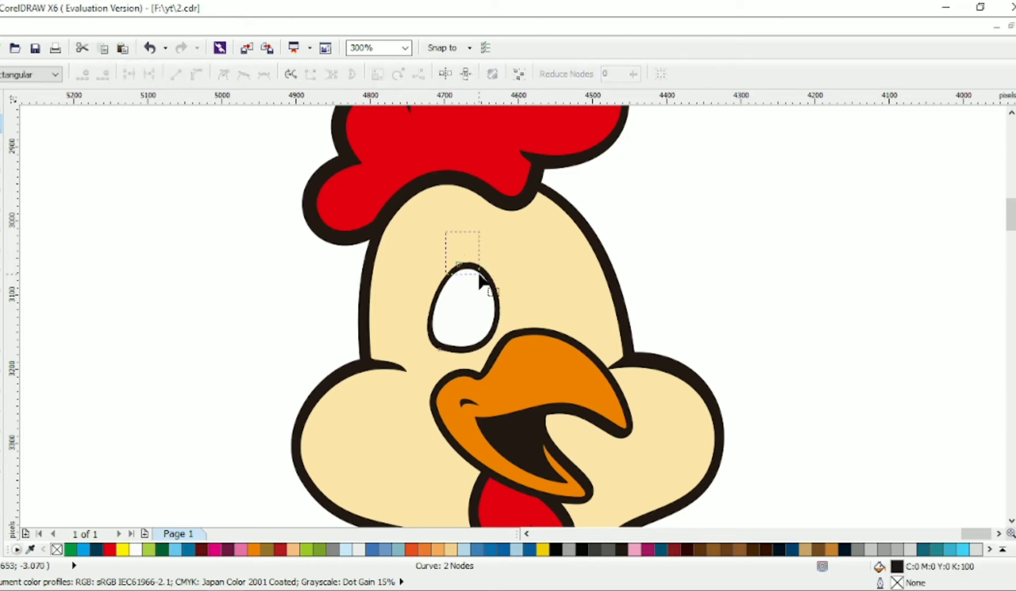
click(454, 301)
drag(434, 349, 432, 349)
drag(528, 377, 528, 377)
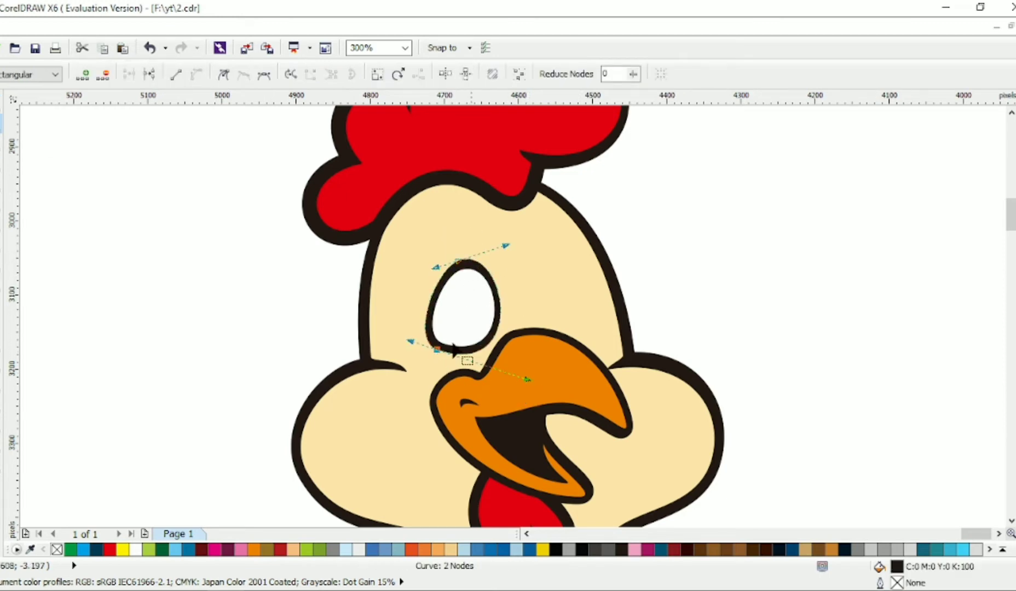
Draw a small two-node crescent crease below the left eye, fill it black without an outline and deselect it.
scroll(476, 388, up, 1)
click(383, 333)
click(344, 278)
key(F10)
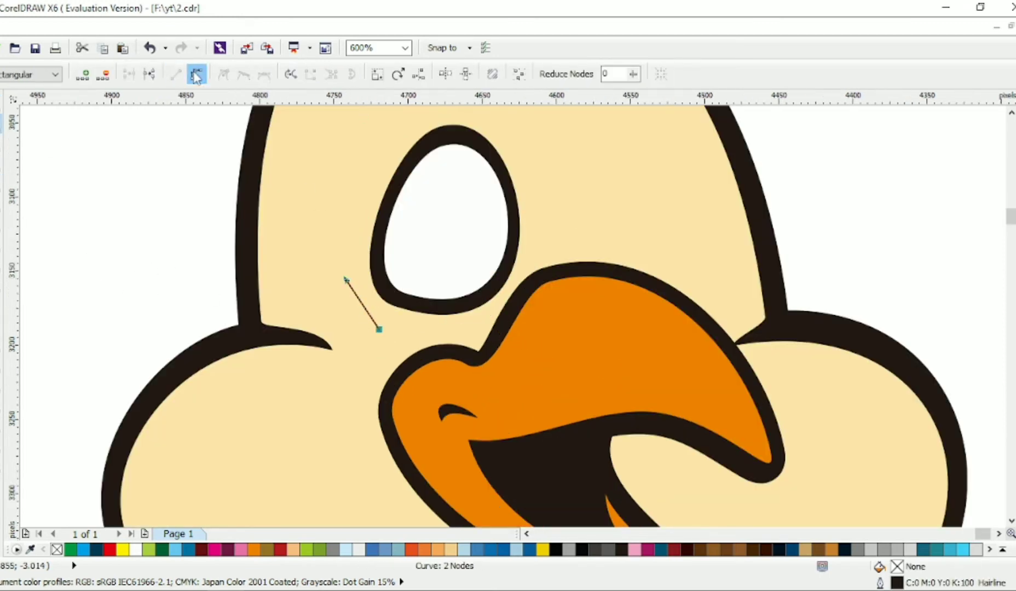
drag(378, 331, 342, 296)
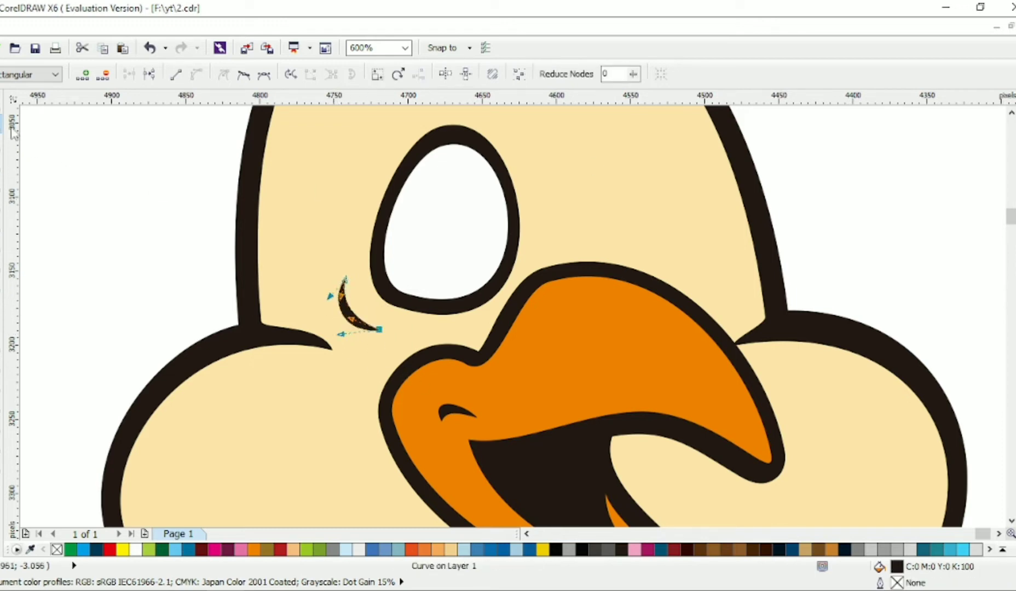
key(space)
key(Escape)
scroll(240, 249, down, 4)
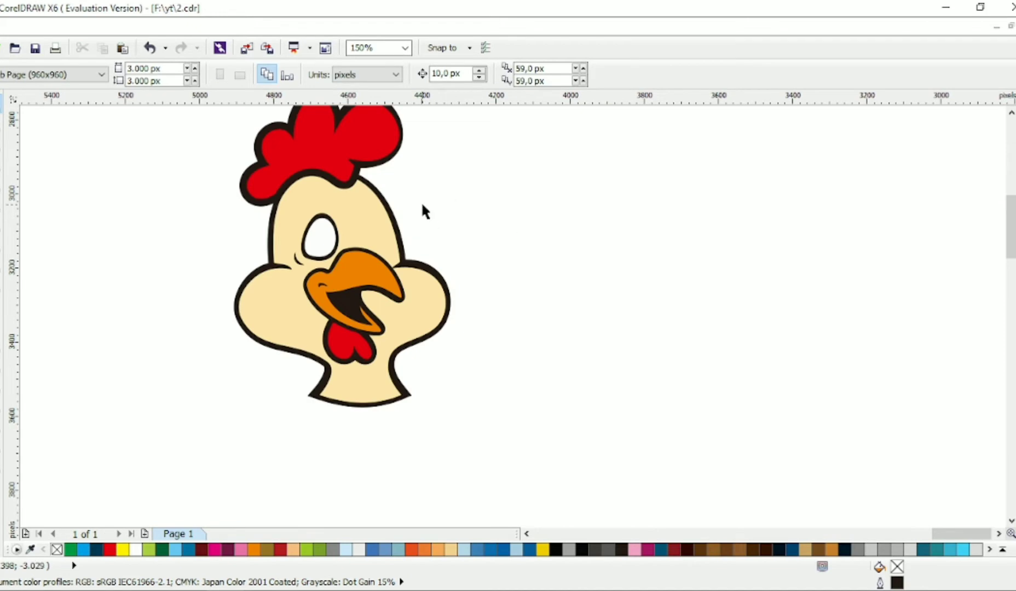
Duplicate the eye beside the original, mirror it horizontally and place it behind the beak.
scroll(422, 211, up, 2)
drag(552, 140, 334, 307)
drag(383, 246, 462, 251)
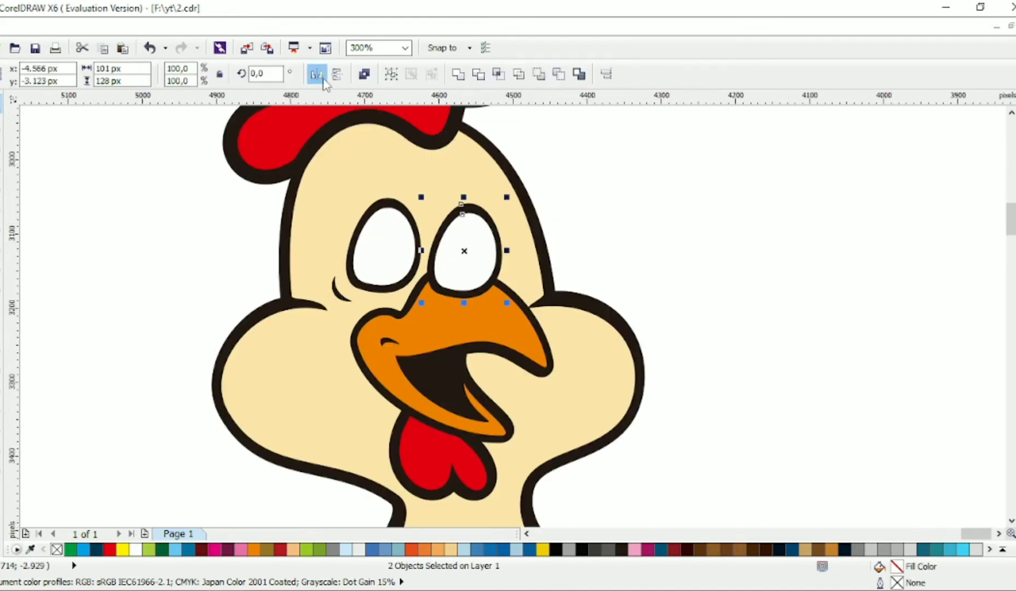
click(317, 74)
click(337, 74)
drag(630, 259, 348, 509)
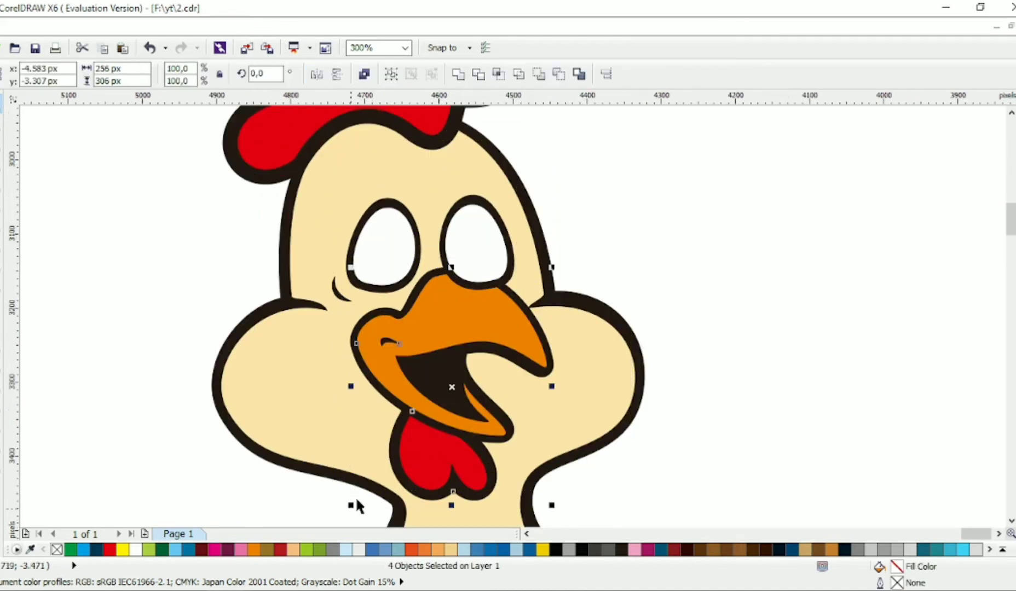
click(680, 261)
Draw a dark red iris with a black pupil and a white highlight in the left eye, all without outlines.
scroll(405, 223, up, 2)
click(361, 266)
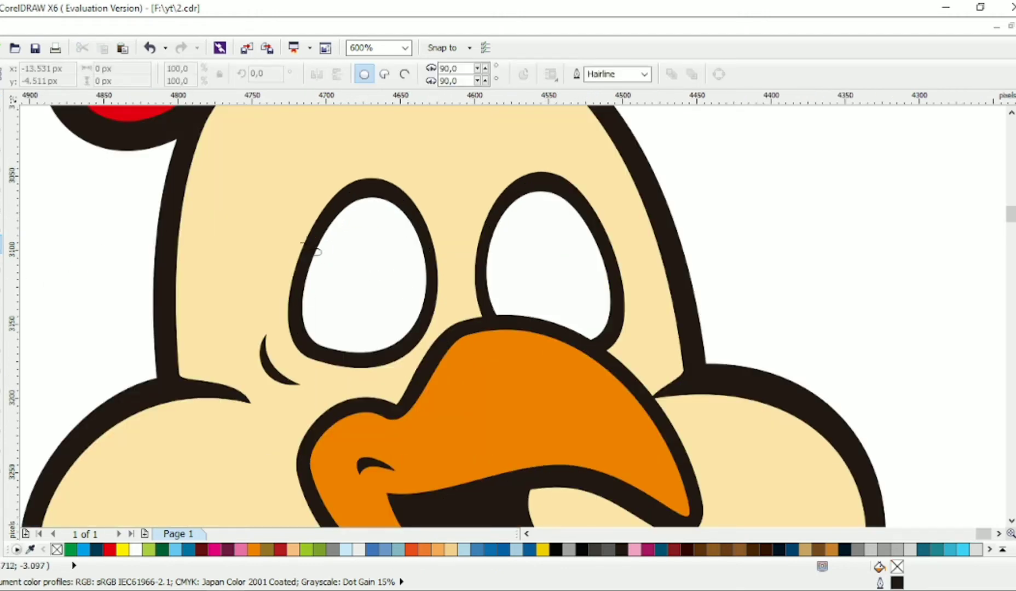
click(279, 549)
right_click(56, 549)
drag(392, 236, 365, 257)
click(135, 549)
scroll(637, 153, down, 2)
click(637, 154)
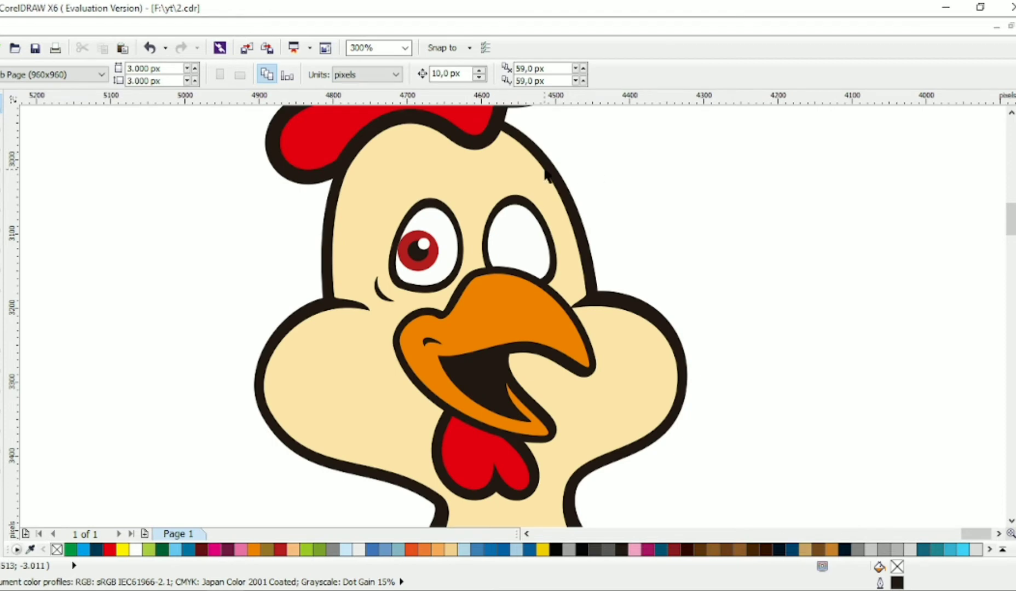
Give the left iris a large white highlight on its upper edge and a small one on the pupil.
scroll(411, 241, up, 2)
click(472, 267)
drag(500, 245, 488, 213)
scroll(488, 213, down, 2)
click(240, 225)
scroll(639, 176, down, 1)
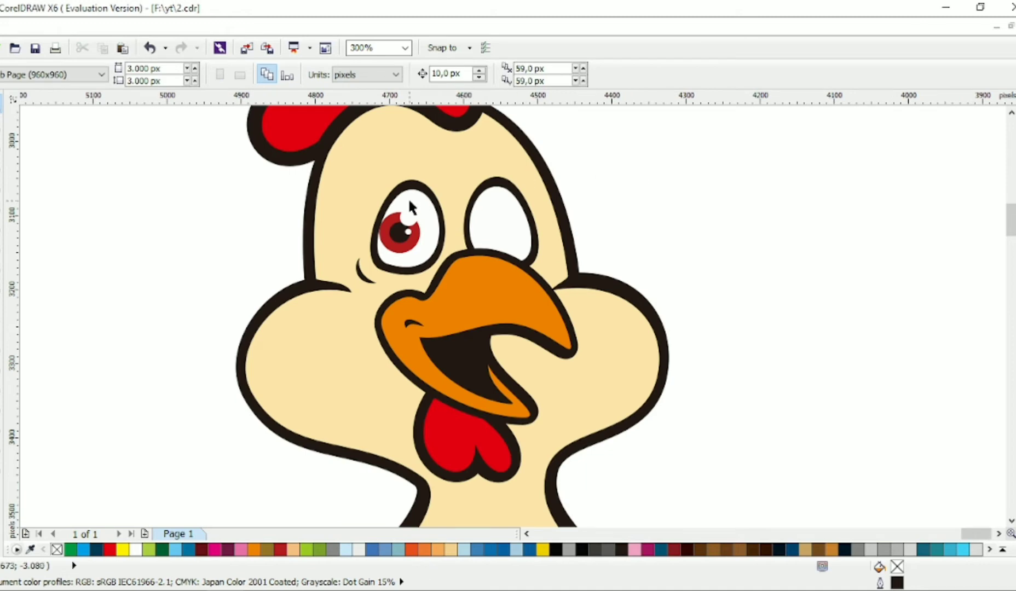
Copy the complete iris with its highlights into the right eye and bring the beak in front of it.
scroll(404, 190, up, 1)
drag(162, 182, 441, 336)
drag(406, 296, 593, 283)
scroll(596, 281, down, 1)
drag(748, 275, 534, 411)
drag(820, 471, 460, 291)
scroll(734, 225, down, 1)
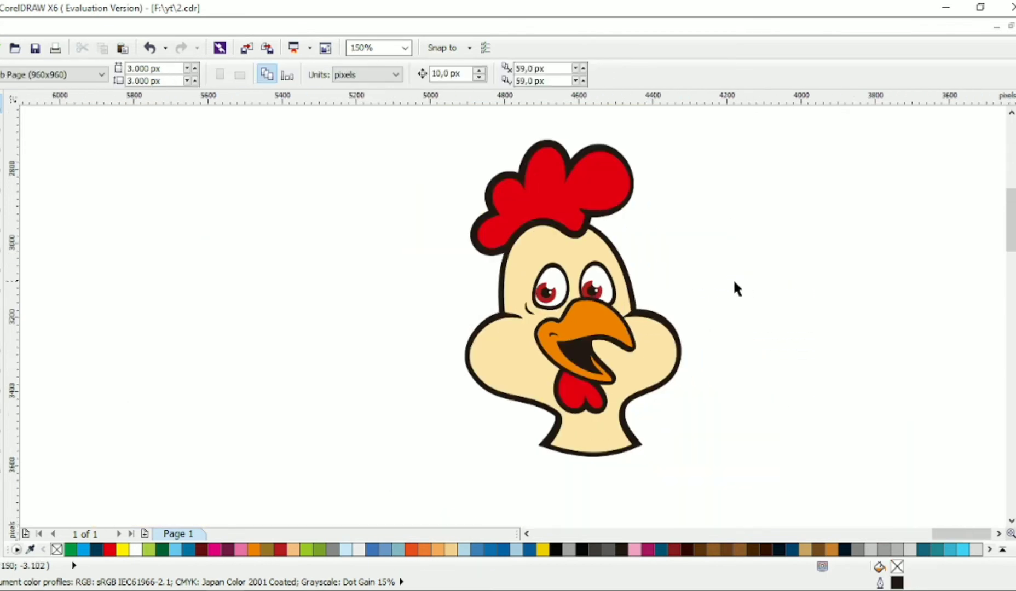
Shift the eyes, beak, crease and wattle together slightly to the right on the head and deselect them.
drag(677, 233, 519, 418)
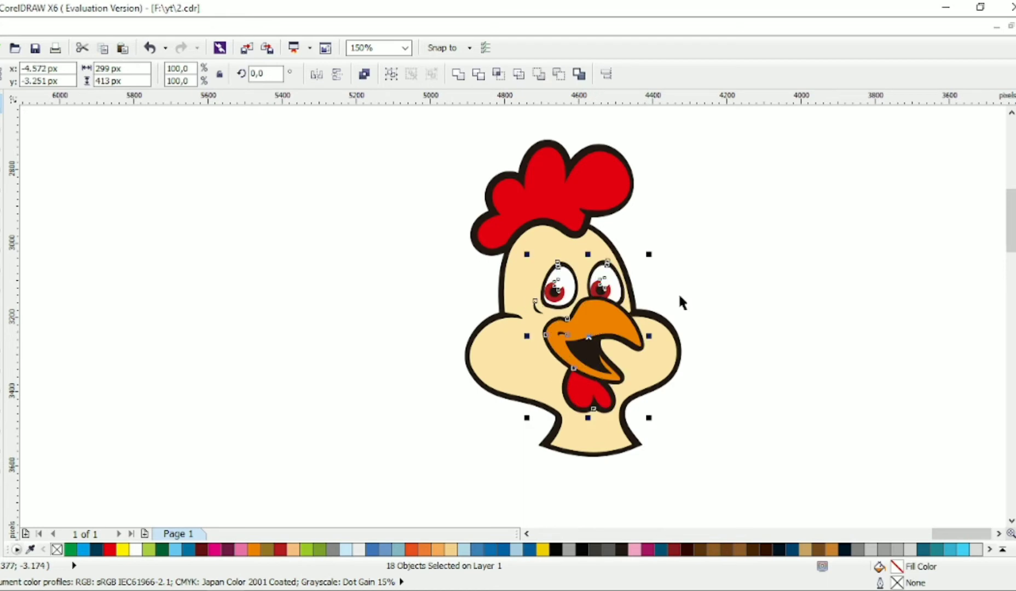
click(634, 222)
scroll(639, 219, up, 1)
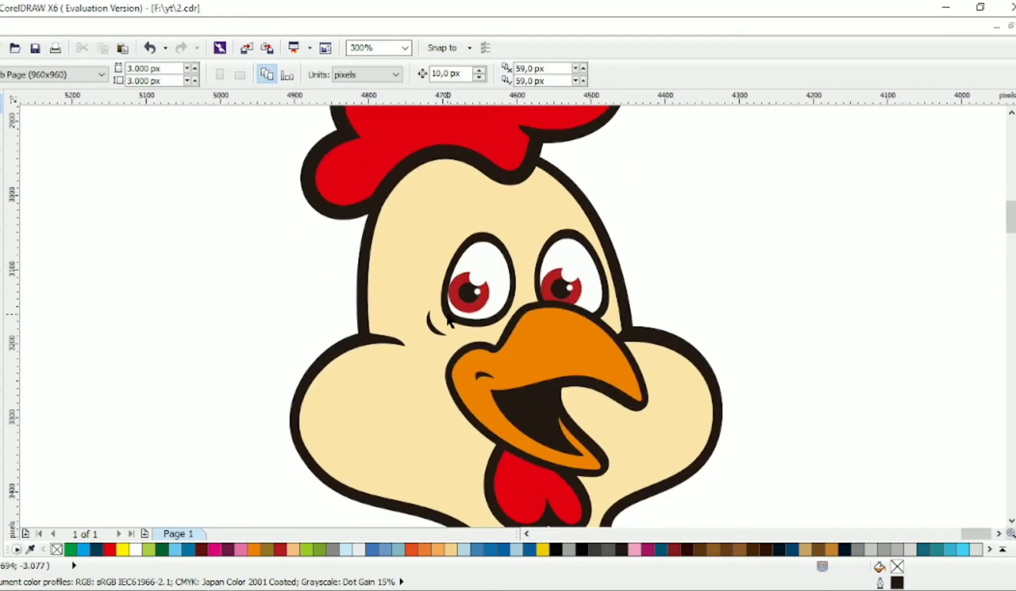
scroll(144, 200, down, 2)
key(Tab)
click(173, 164)
Add a node on each cheek edge of the cream face and pull it inward to form pointed notches.
scroll(318, 252, down, 1)
scroll(366, 294, up, 1)
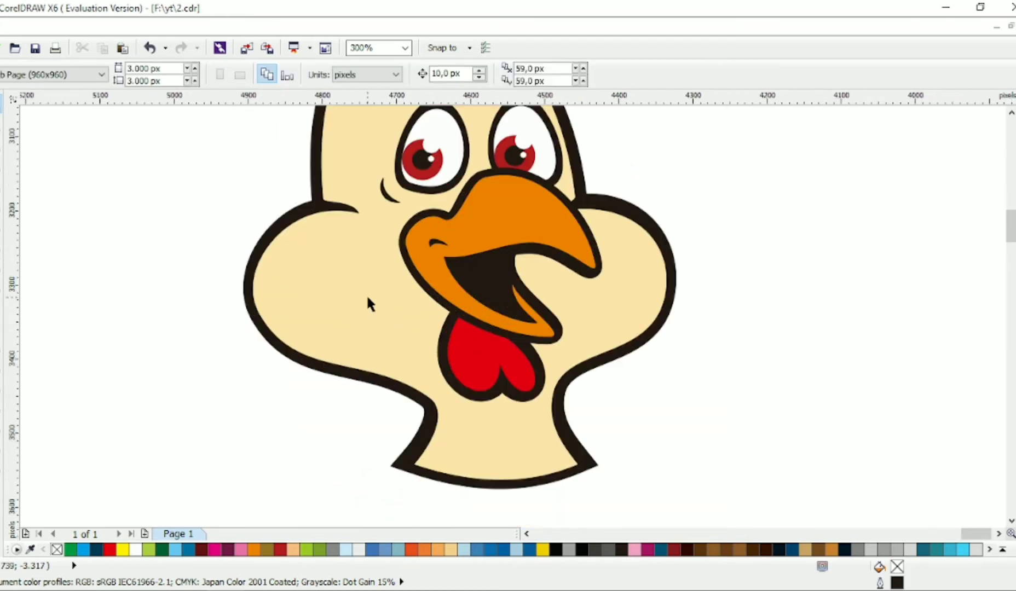
click(366, 294)
key(F10)
drag(262, 320, 226, 194)
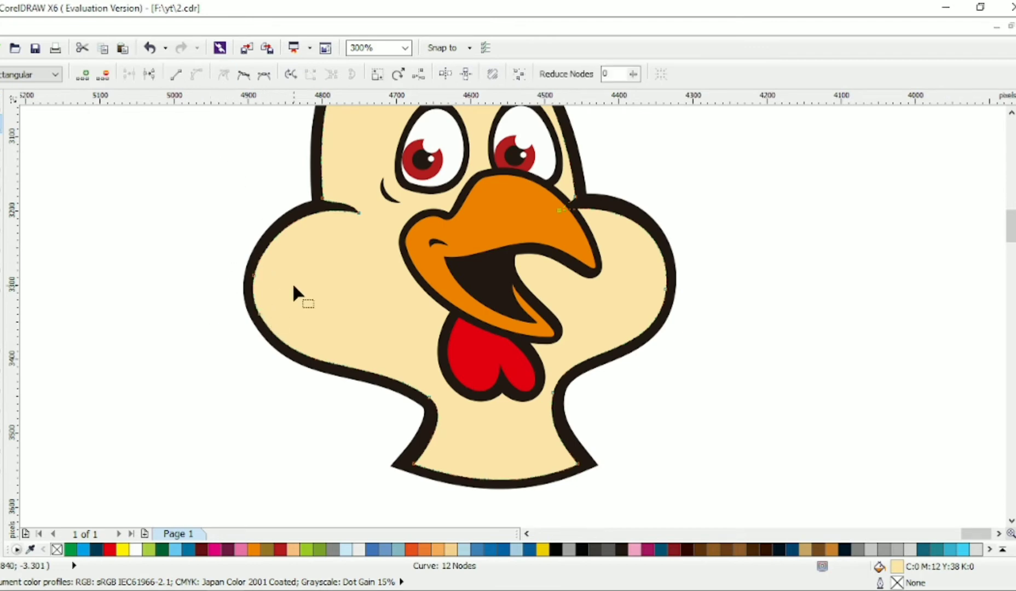
drag(293, 286, 297, 378)
double_click(296, 320)
drag(296, 320, 279, 293)
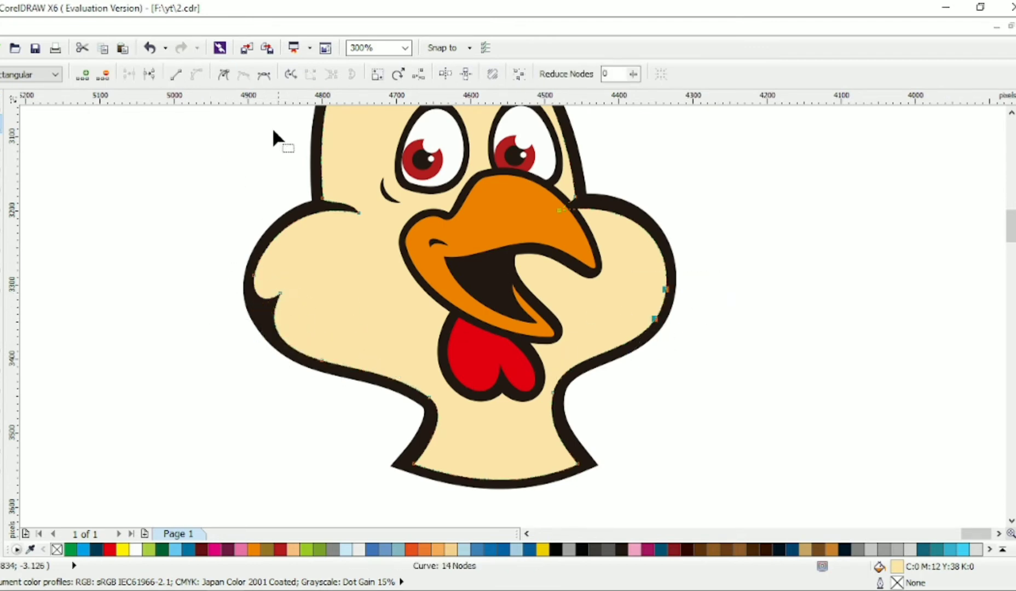
drag(650, 314, 648, 302)
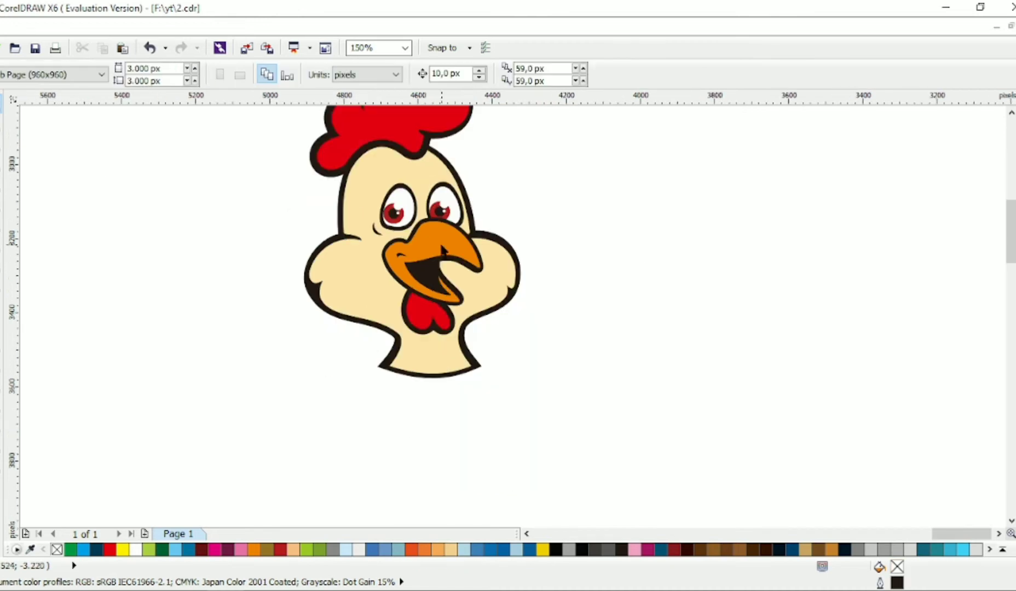
Draw a curved two-node eyebrow above the left eye and fill it black without an outline.
scroll(444, 191, up, 2)
scroll(426, 181, up, 1)
click(3, 186)
scroll(385, 210, up, 1)
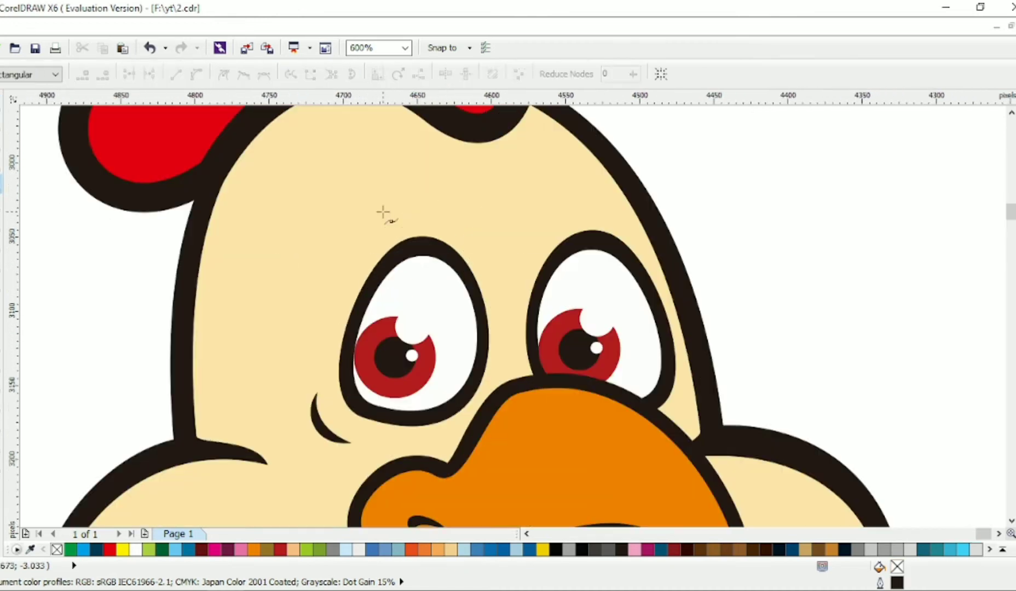
click(323, 233)
click(395, 169)
click(3, 138)
drag(396, 169, 304, 195)
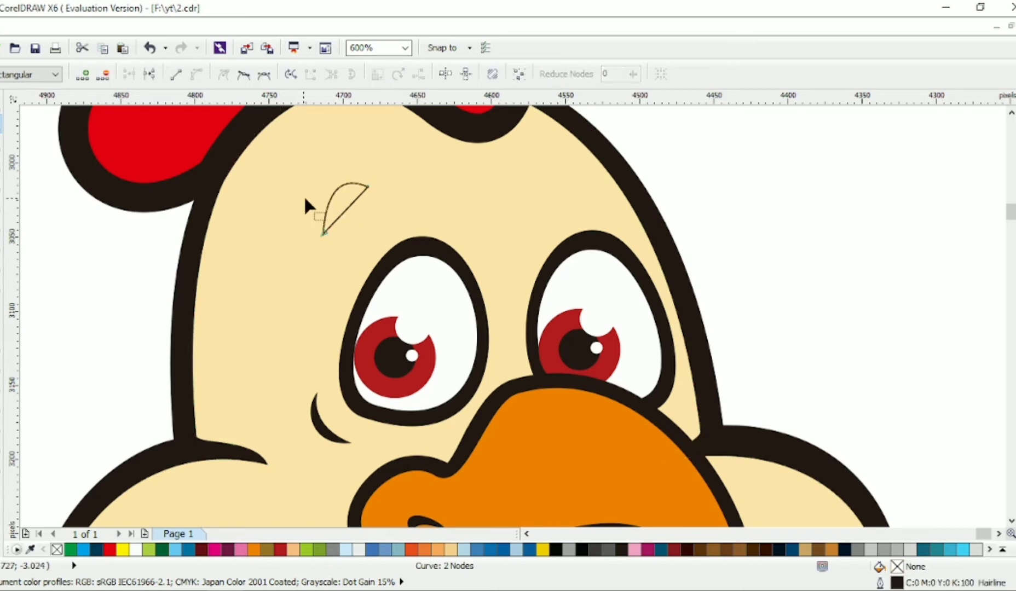
drag(368, 284, 367, 285)
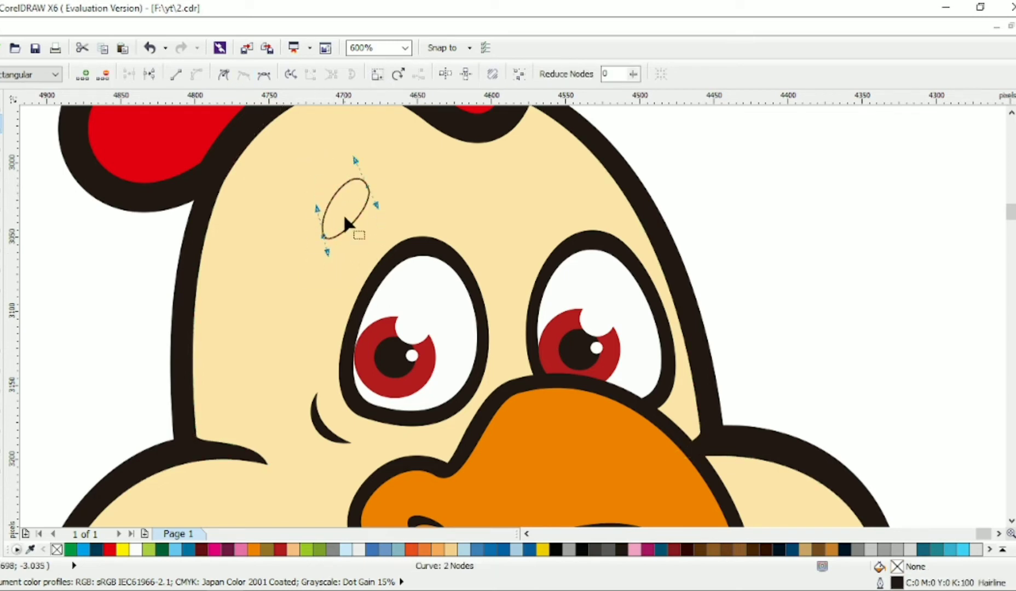
drag(327, 252, 581, 174)
key(space)
click(556, 549)
right_click(57, 549)
Place a copy of the eyebrow above the right eye, sized about 34 by 19 px and rotated to 204.9°.
click(581, 174)
mouse_move(621, 219)
mouse_down()
mouse_move(627, 206)
mouse_move(612, 204)
mouse_up()
click(602, 196)
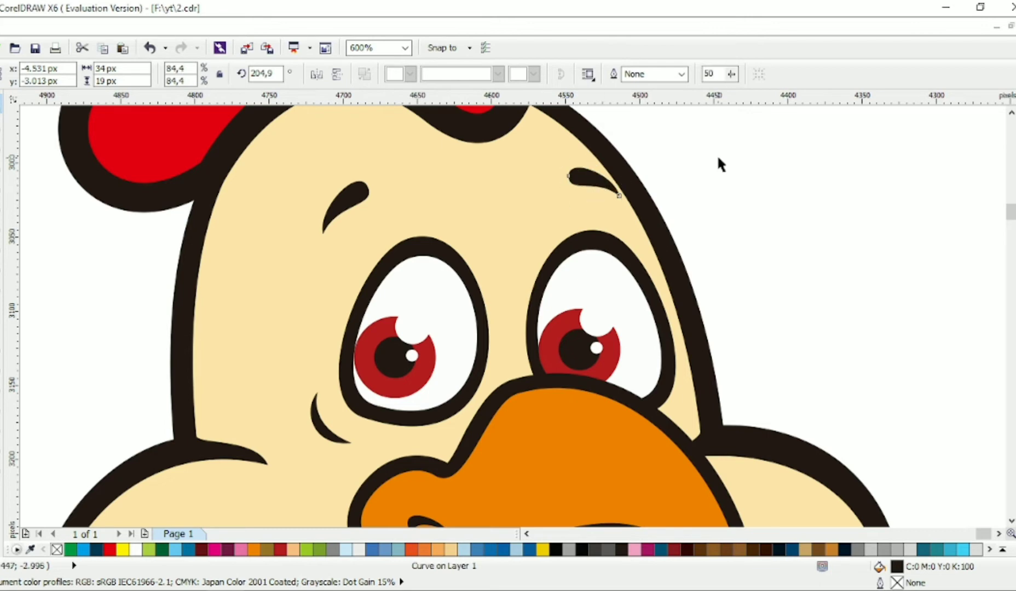
click(719, 163)
key(F3)
key(F3)
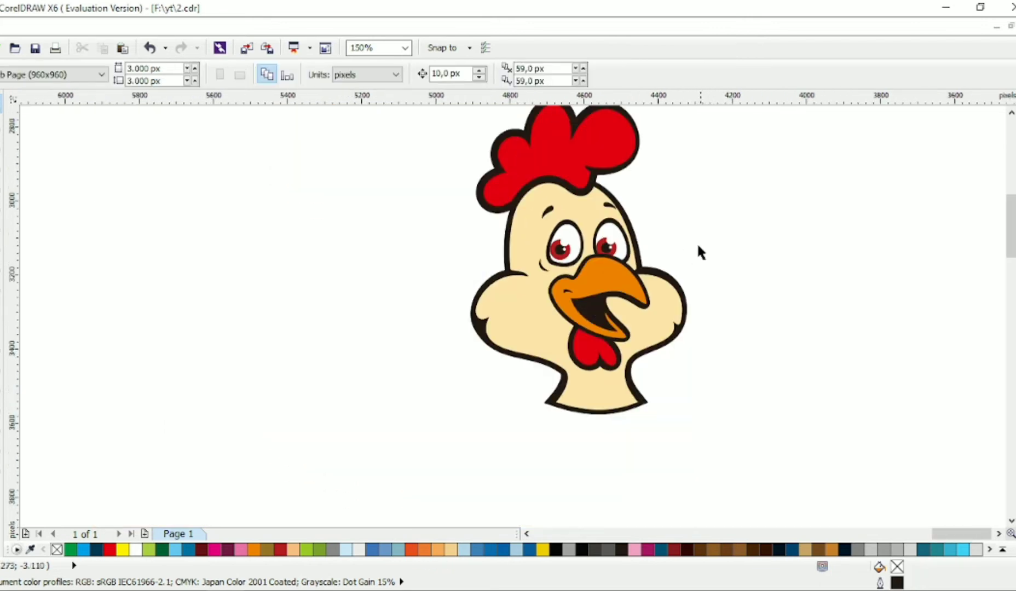
Enlarge the beak and wattle together to about 310 by 357 px and position them under the eyes.
key(Tab)
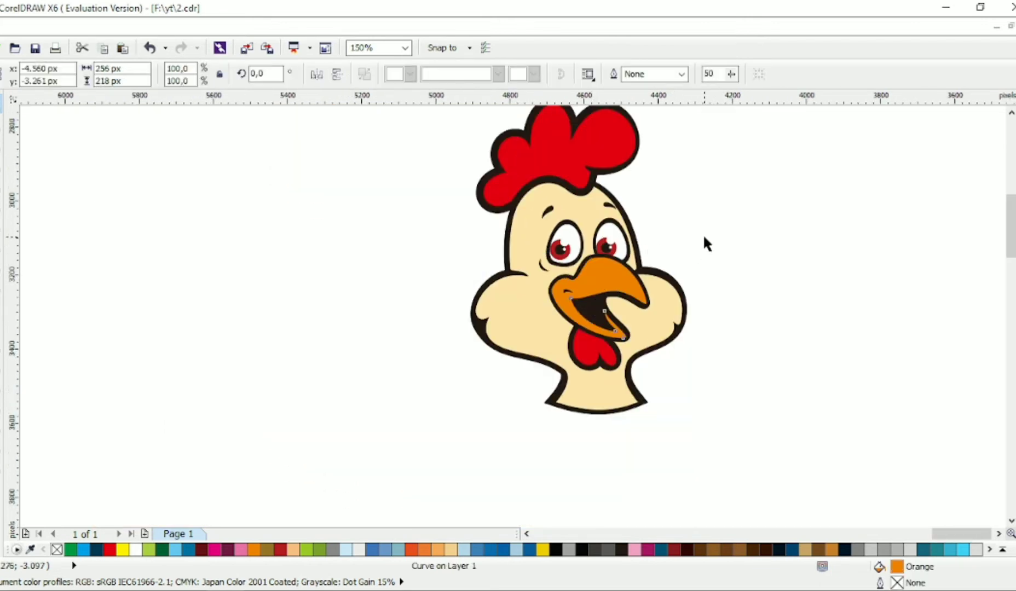
drag(694, 248, 617, 304)
key(shift+F2)
drag(545, 386, 581, 411)
key(F3)
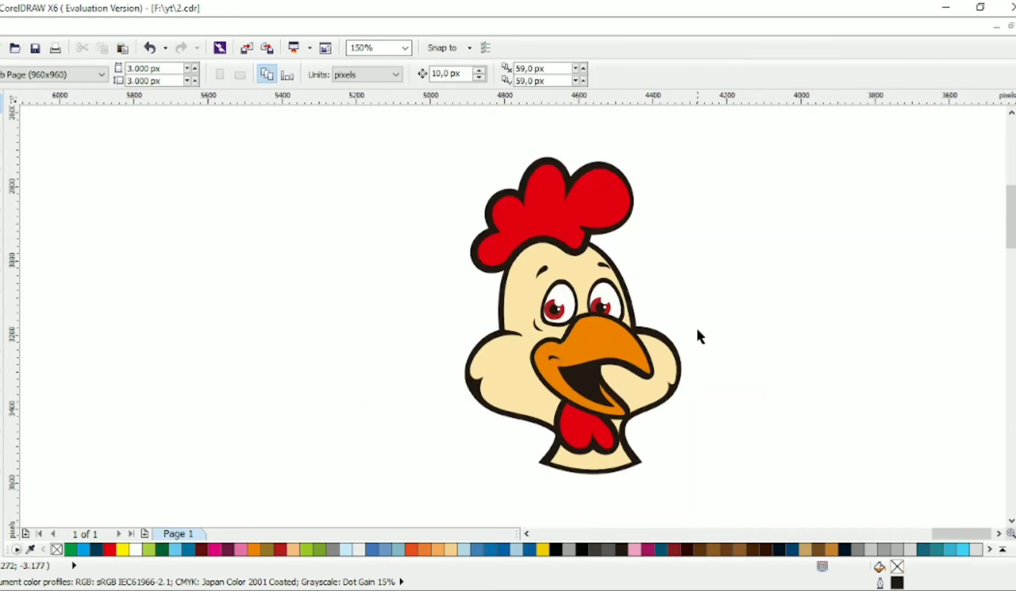
click(696, 326)
key(ctrl+z)
drag(511, 469, 519, 457)
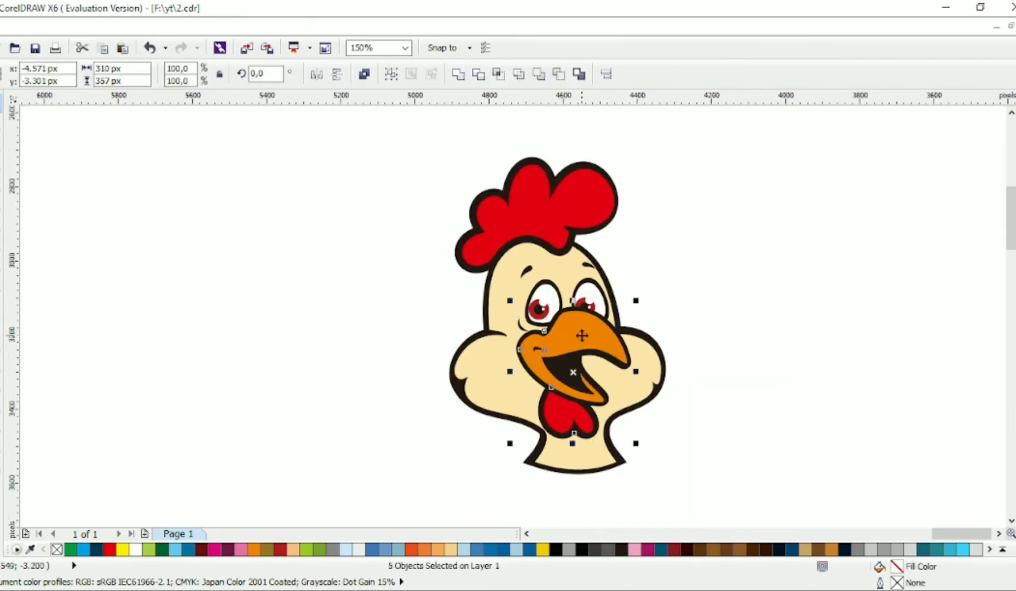
mouse_move(583, 335)
mouse_down()
mouse_move(578, 329)
mouse_move(584, 340)
mouse_up()
Delete surplus nodes from the black head contour and move it outward along the left side of the neck.
click(560, 468)
scroll(560, 468, up, 1)
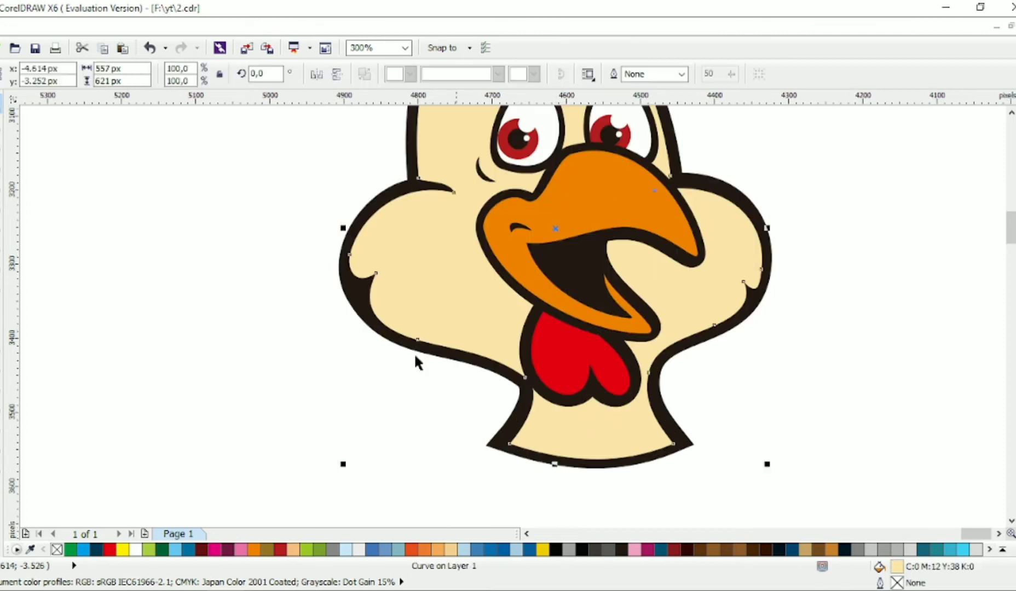
key(F10)
key(Delete)
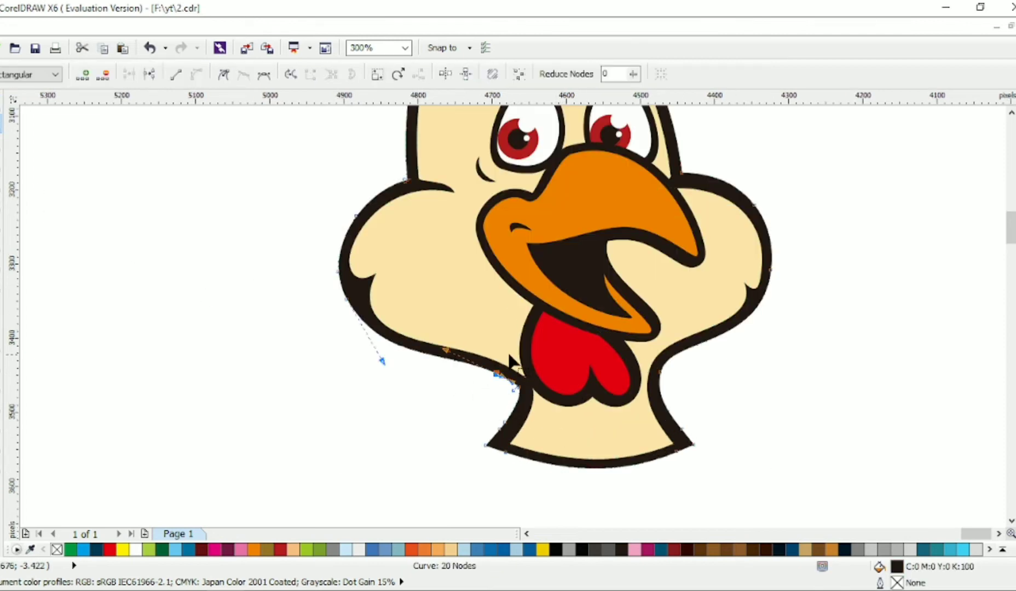
drag(520, 431, 479, 454)
key(Delete)
drag(496, 373, 481, 367)
Reshape the black contour along the right side of the neck and deselect it.
click(661, 372)
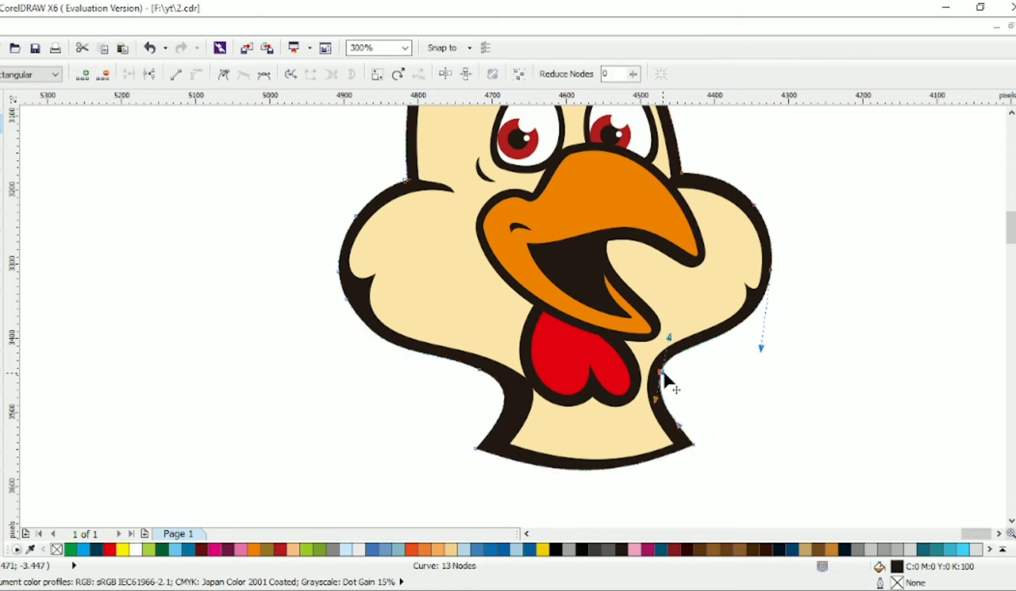
drag(532, 403, 494, 444)
scroll(679, 453, down, 2)
key(space)
click(735, 263)
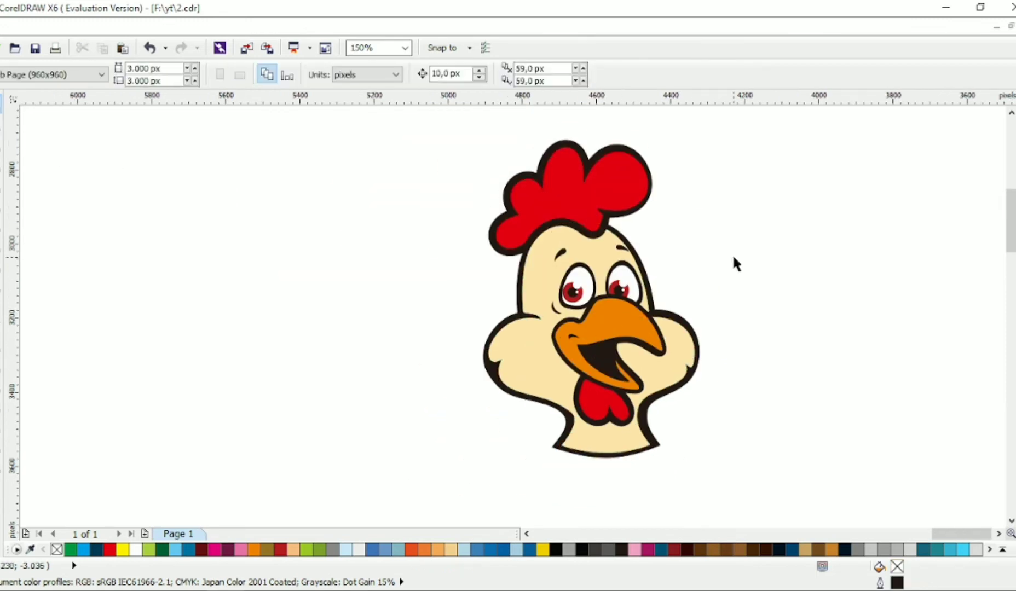
Draw the inner edge of a shadow outline with straight Bezier segments from the comb's base down the left face and cheek.
scroll(645, 258, up, 1)
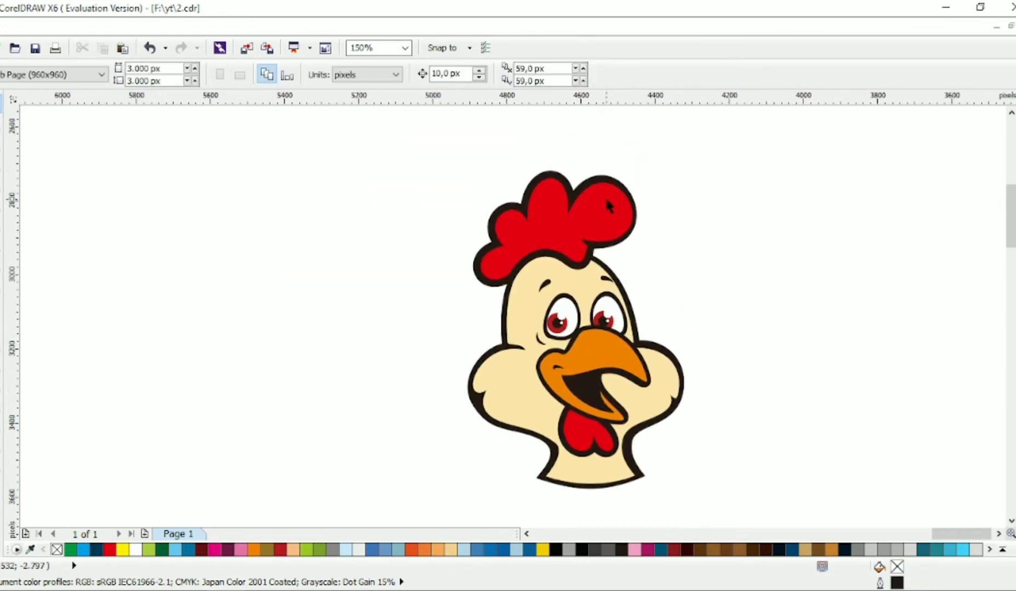
scroll(608, 204, up, 2)
scroll(635, 270, down, 1)
key(F10)
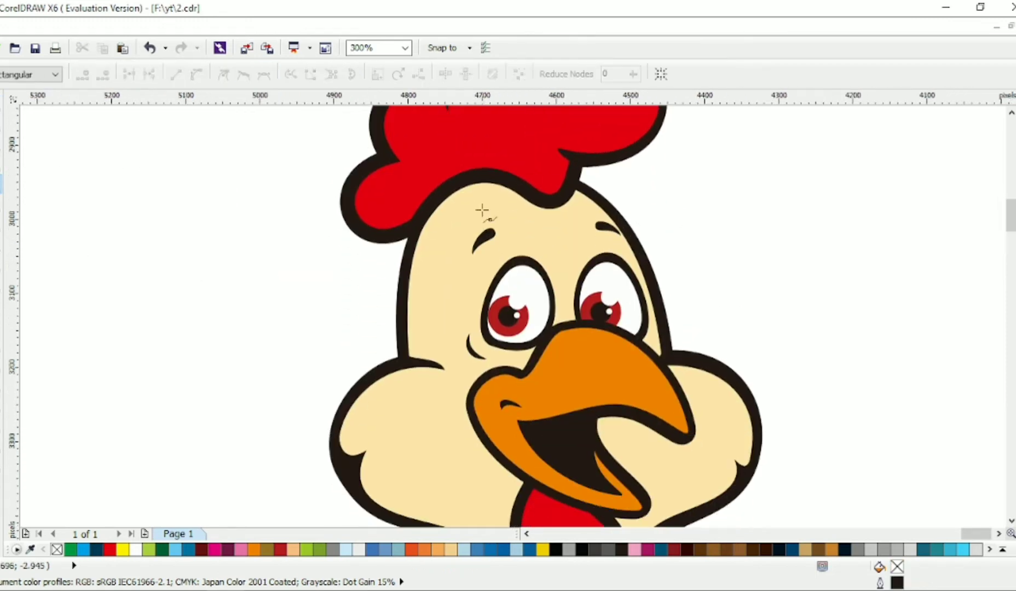
click(499, 220)
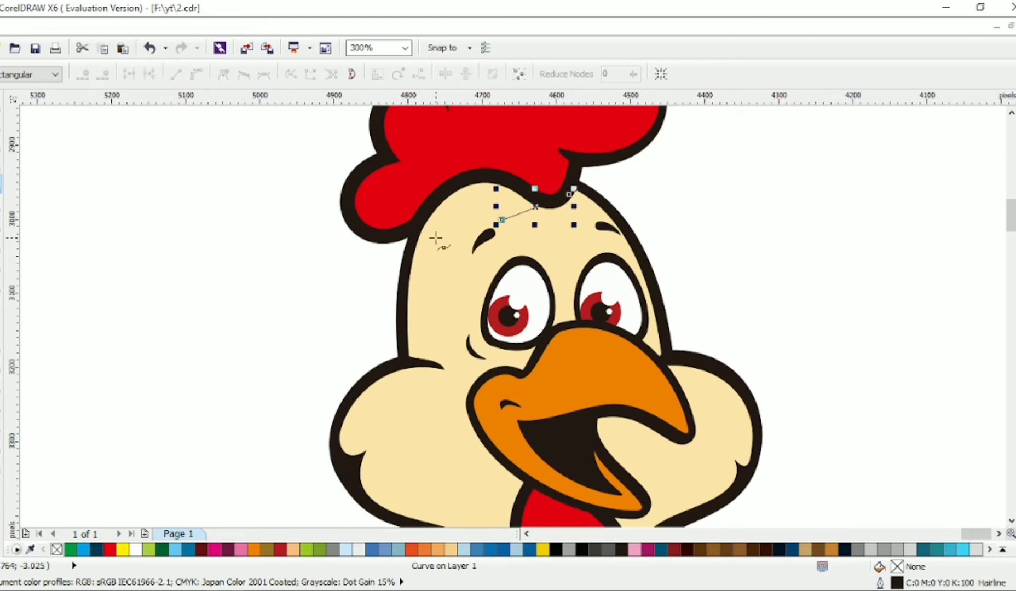
click(437, 239)
scroll(438, 241, down, 2)
click(432, 272)
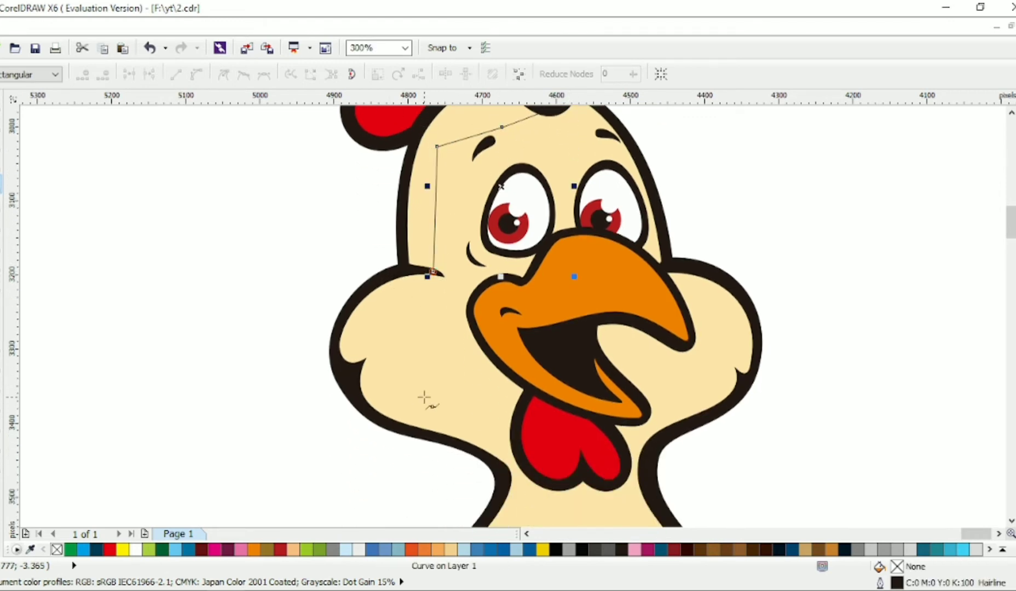
scroll(424, 398, down, 1)
click(400, 320)
click(492, 356)
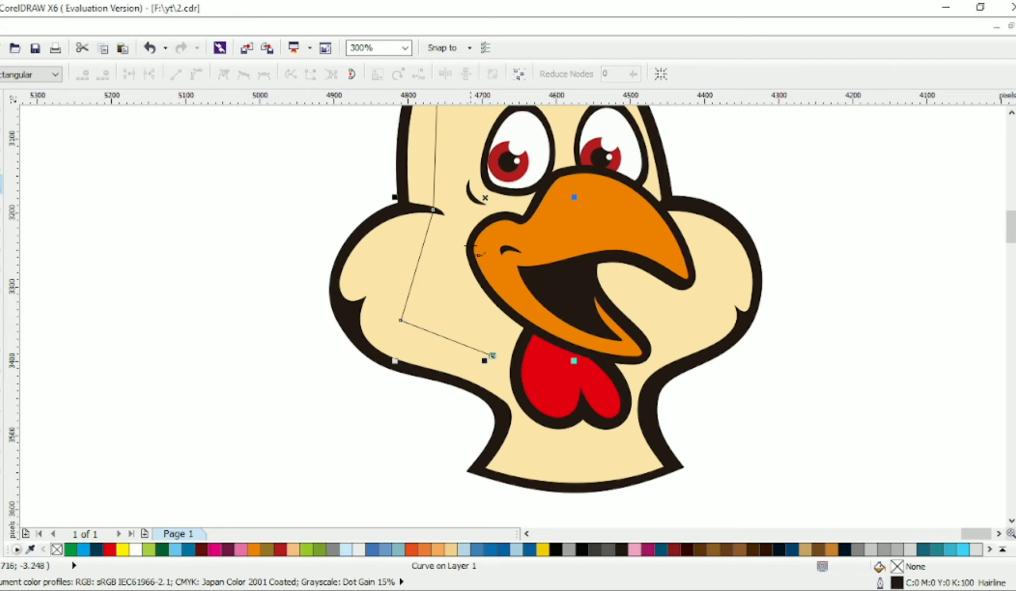
Continue the shadow outline along the beak and past the neck, and close it around the outside of the head.
click(703, 492)
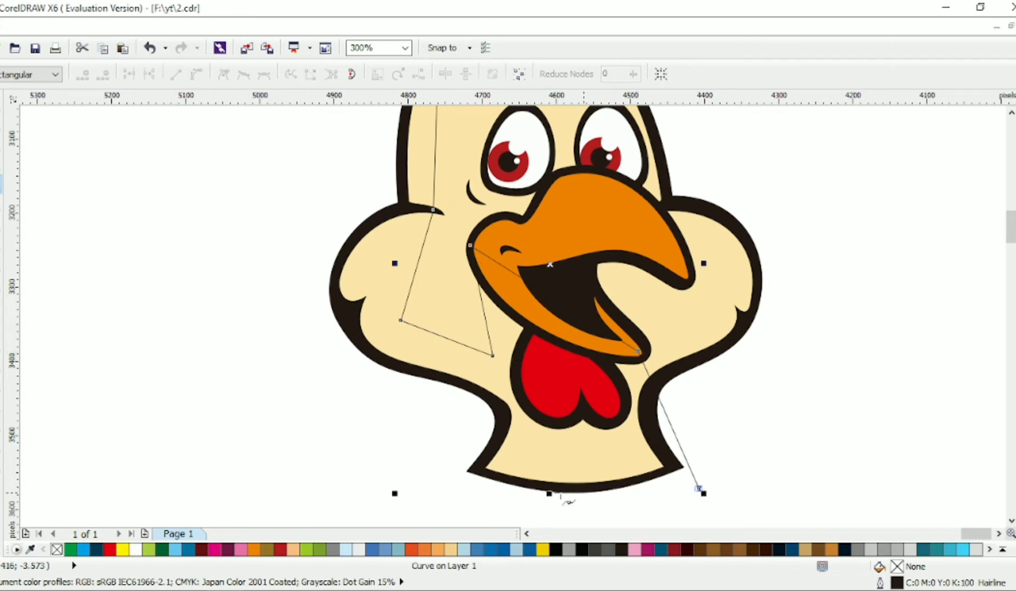
scroll(287, 385, up, 3)
click(284, 249)
click(342, 159)
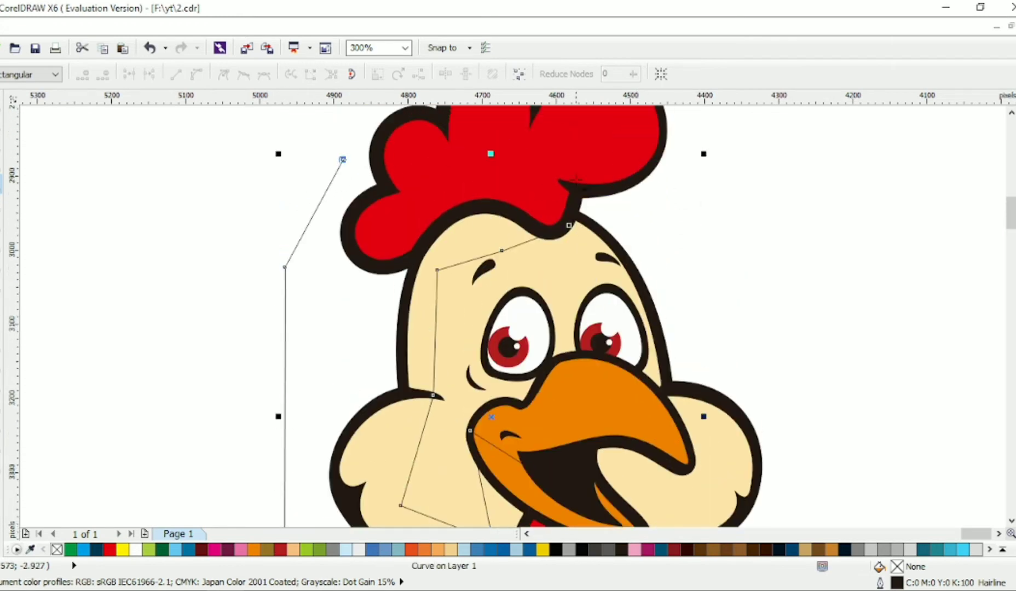
click(569, 225)
Curve the shadow outline's forehead section to follow the head contour and delete the surplus node there.
drag(522, 242, 475, 264)
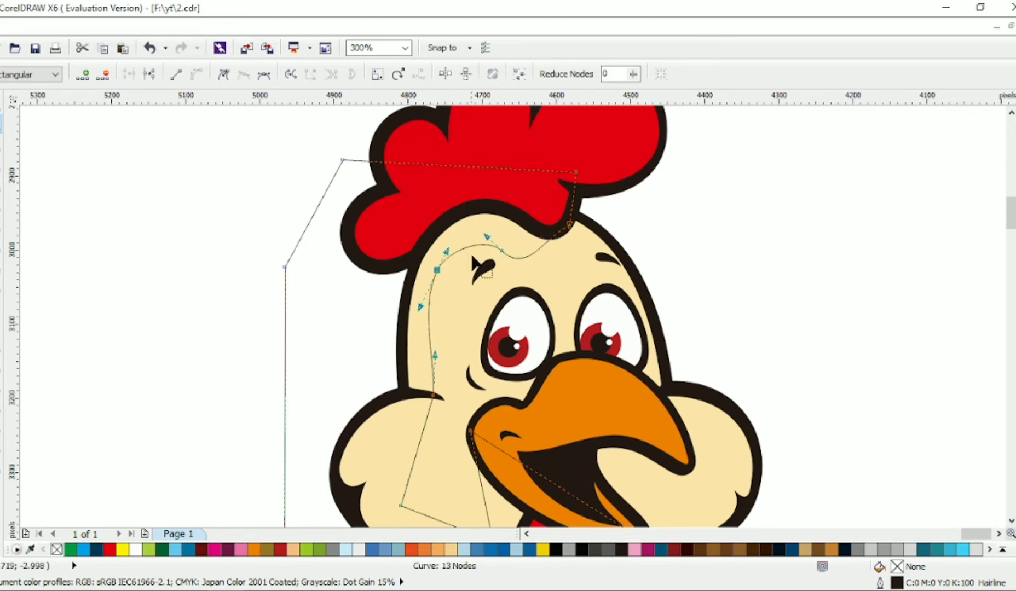
double_click(436, 270)
drag(550, 239, 517, 248)
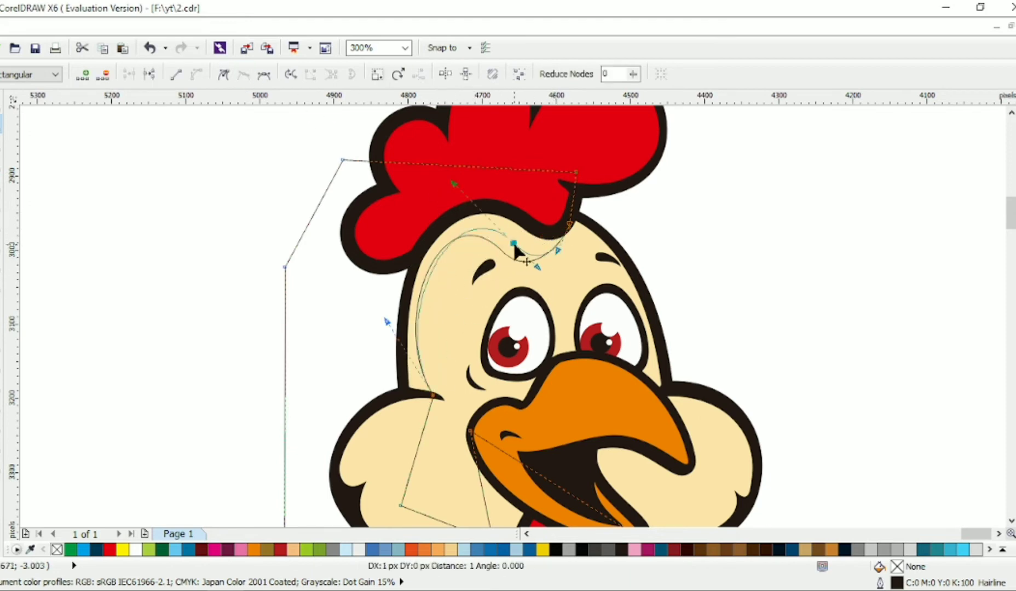
Smooth the shadow outline's cheek section into a rounded curve that sweeps up to the corner of the beak.
scroll(481, 361, down, 1)
scroll(479, 362, up, 1)
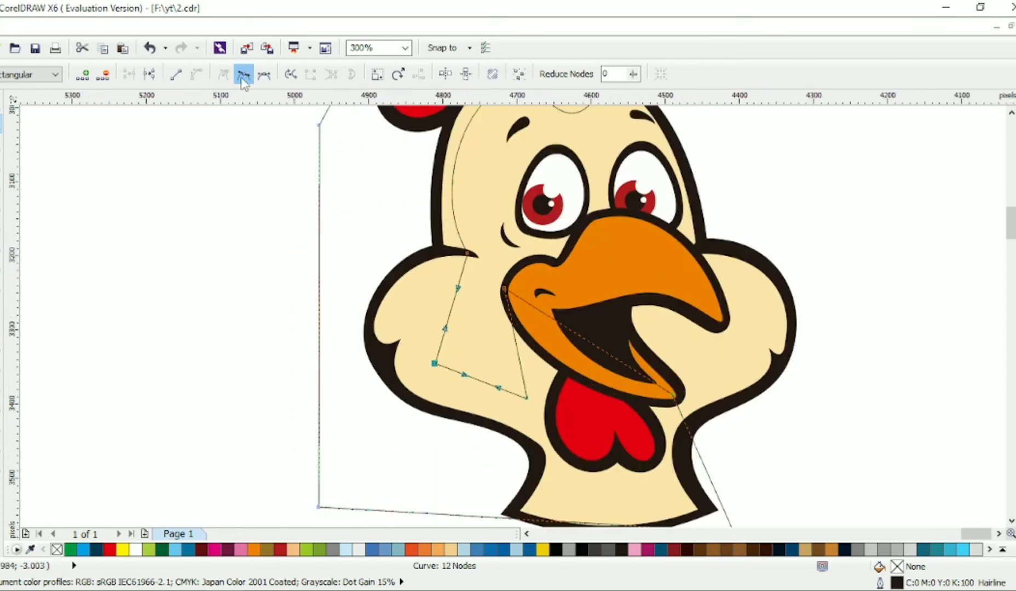
click(244, 75)
drag(458, 284, 425, 331)
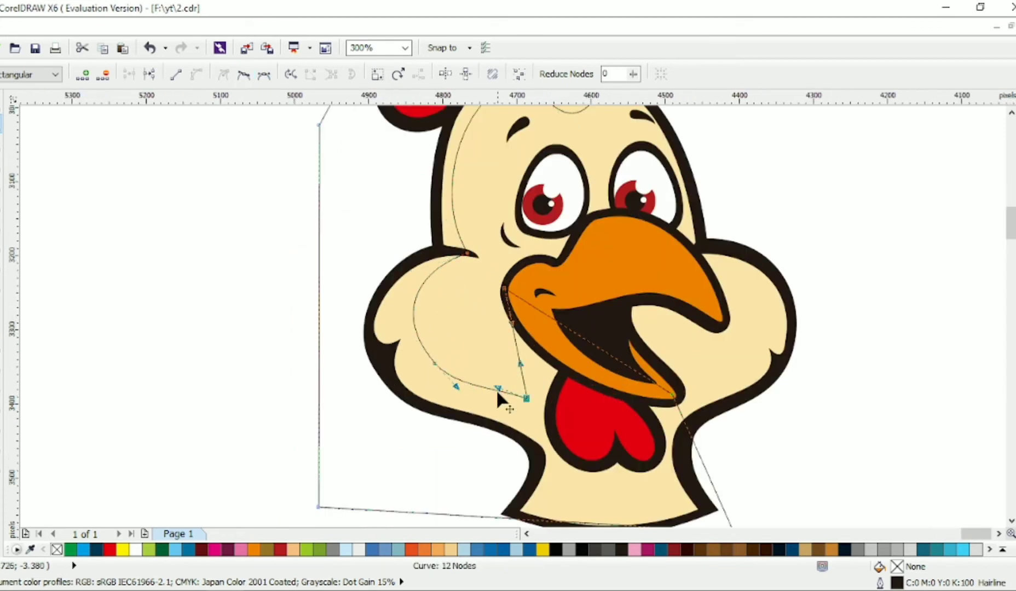
drag(498, 362, 474, 332)
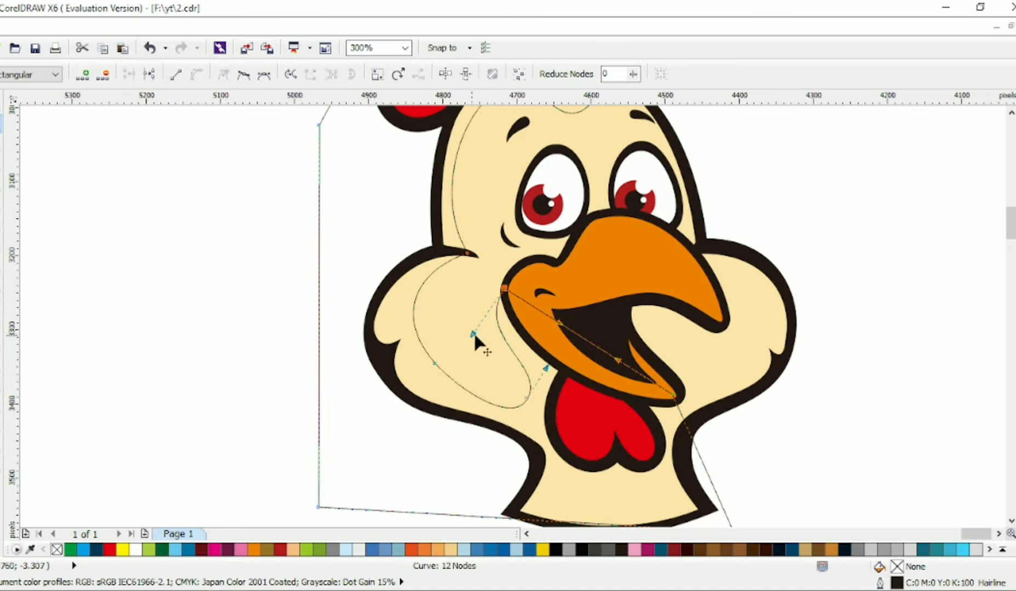
Curve the shadow outline along the right side of the neck and bow its lower edge below the neck.
scroll(701, 414, down, 1)
drag(702, 416, 673, 421)
drag(674, 355, 679, 359)
key(space)
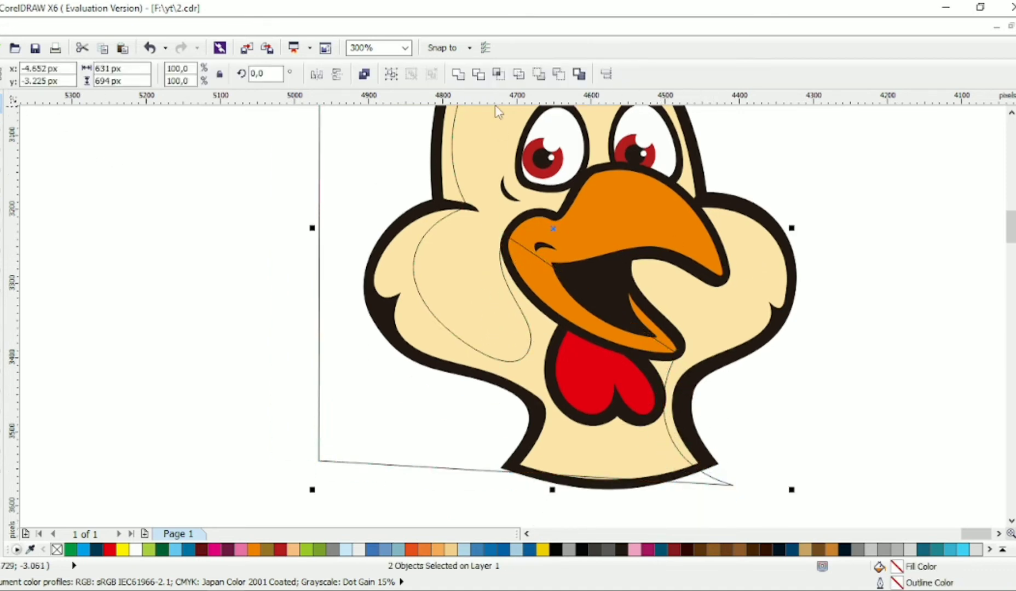
key(space)
scroll(403, 444, down, 1)
click(590, 450)
drag(590, 450, 589, 486)
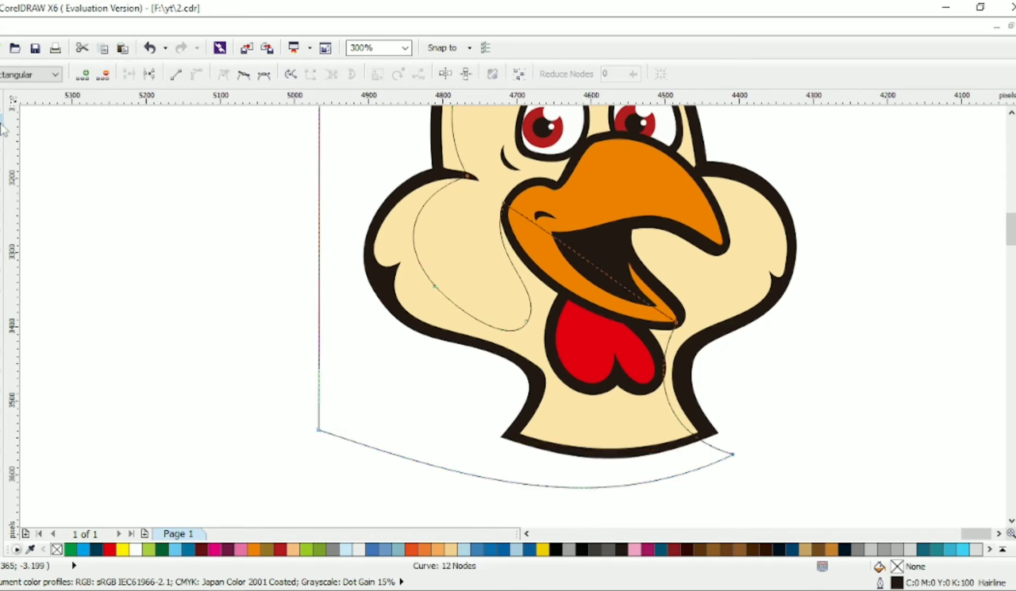
Intersect the shadow outline with the cream face, fill the overlap with a darker tan and remove the outline.
key(space)
click(771, 240)
key(shift+F11)
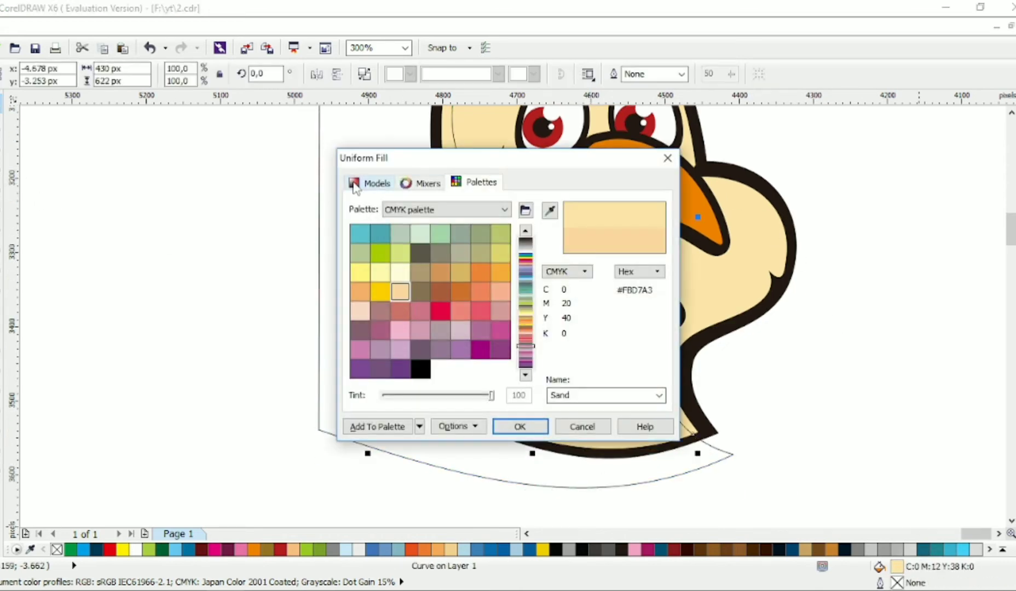
drag(415, 250, 406, 256)
click(519, 426)
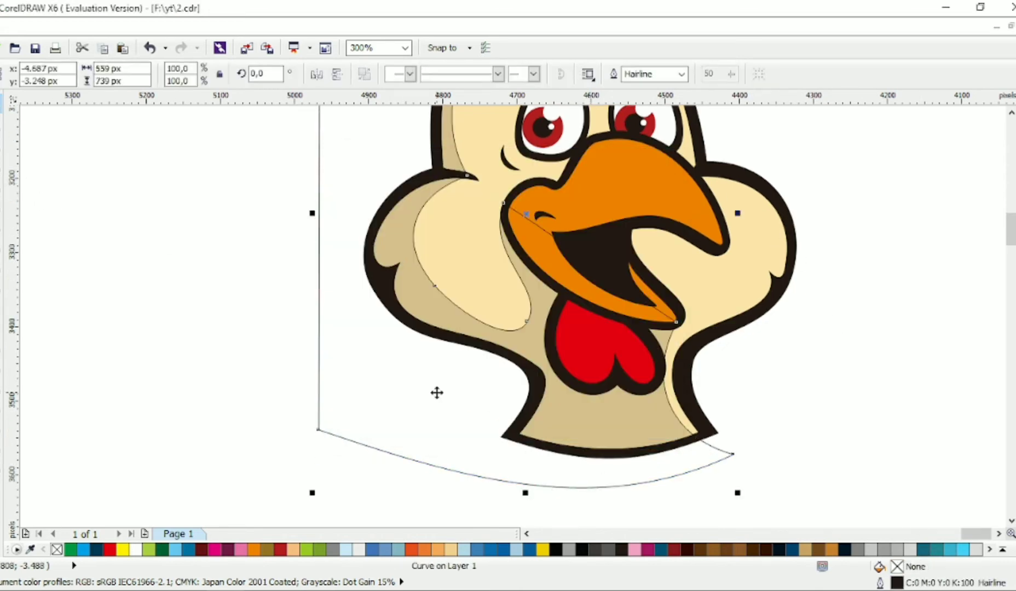
click(757, 405)
Draw a closed shadow outline over the lower part of the beak and curve its upper edge across the upper beak.
scroll(757, 406, down, 2)
scroll(816, 263, up, 2)
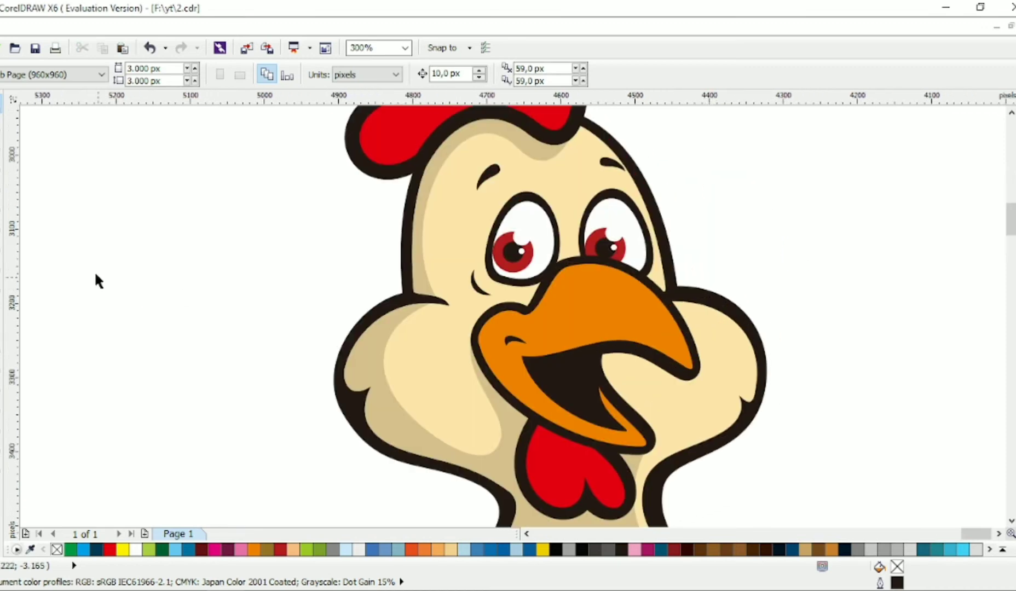
key(space)
click(674, 370)
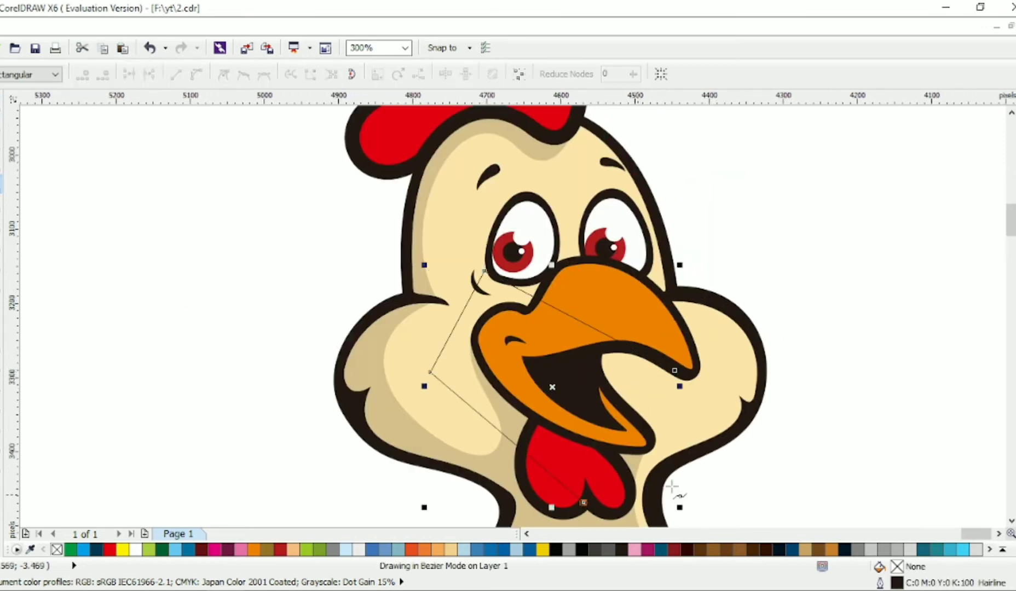
drag(597, 334, 549, 310)
Intersect the outline with the orange beak, fill the overlap with C22 M65 Y100 K0 and remove the outline.
key(space)
shift+click(575, 307)
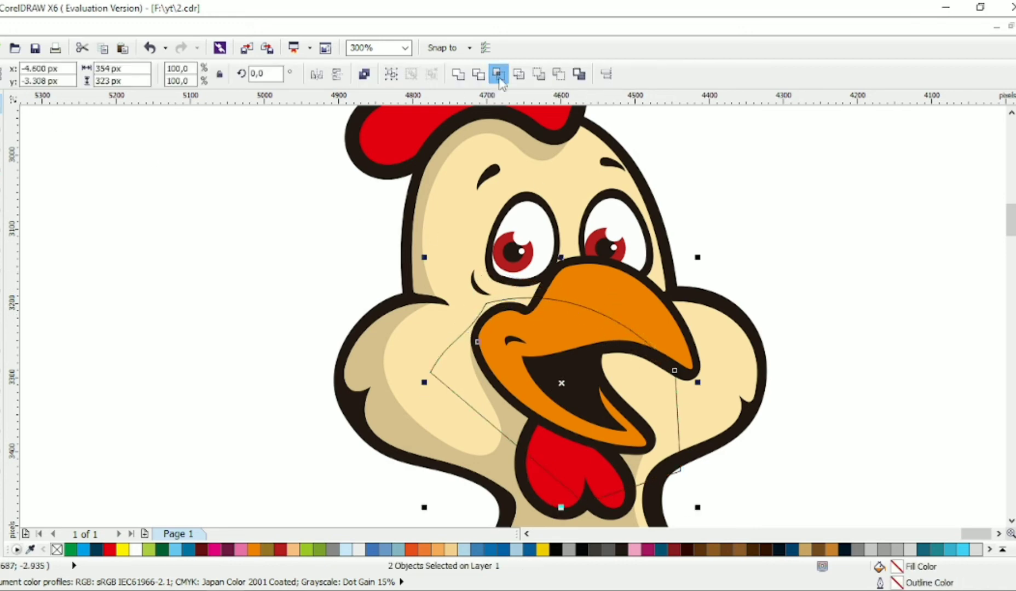
click(575, 307)
key(shift+F11)
click(493, 263)
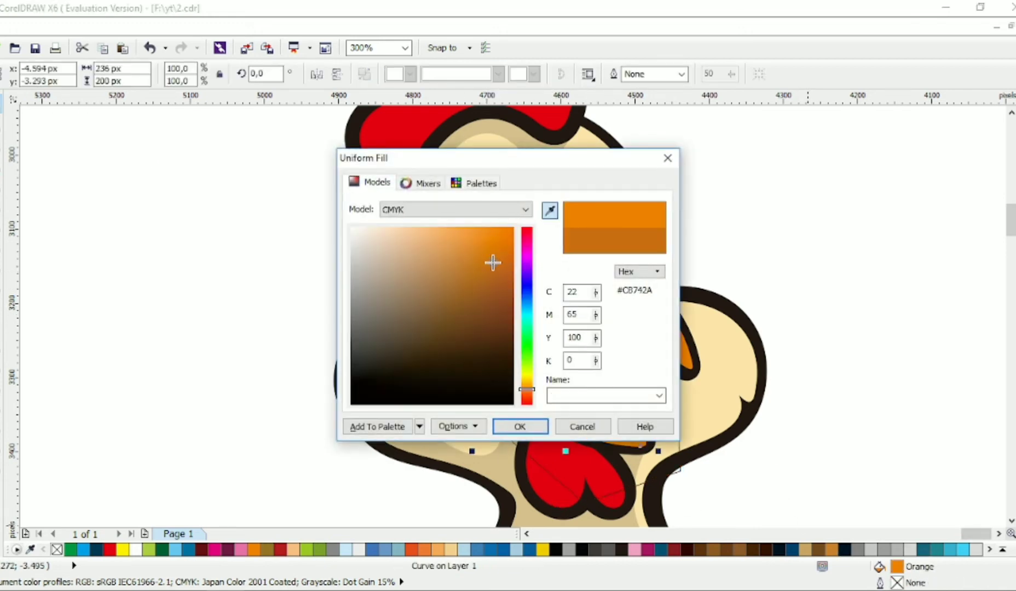
click(518, 426)
key(Escape)
Draw a closed shadow outline crossing the lobes of the comb and enclosing its lower part down to the eyebrows.
scroll(677, 268, down, 2)
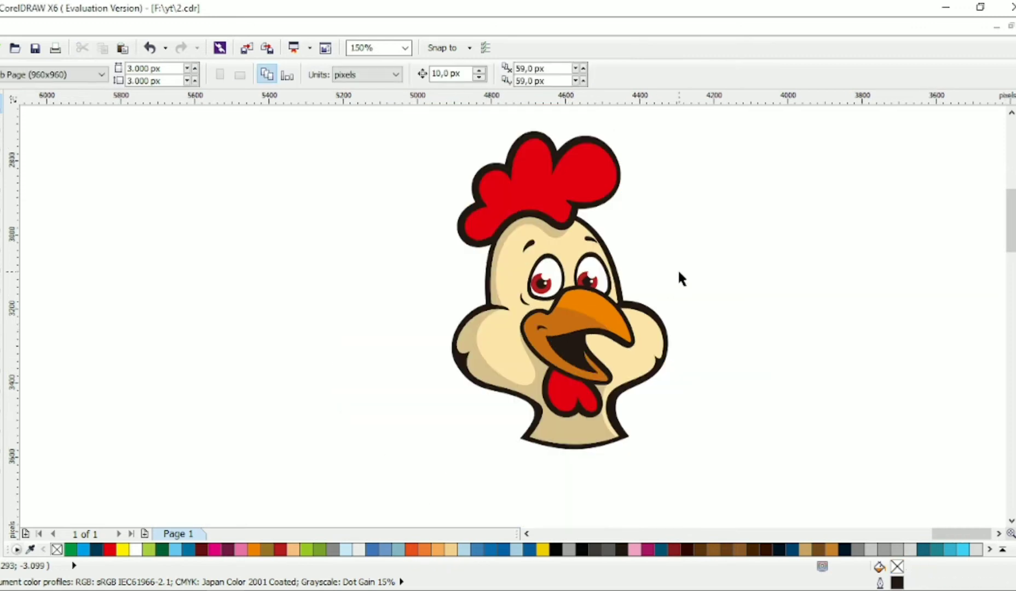
scroll(632, 328, up, 2)
scroll(674, 241, up, 1)
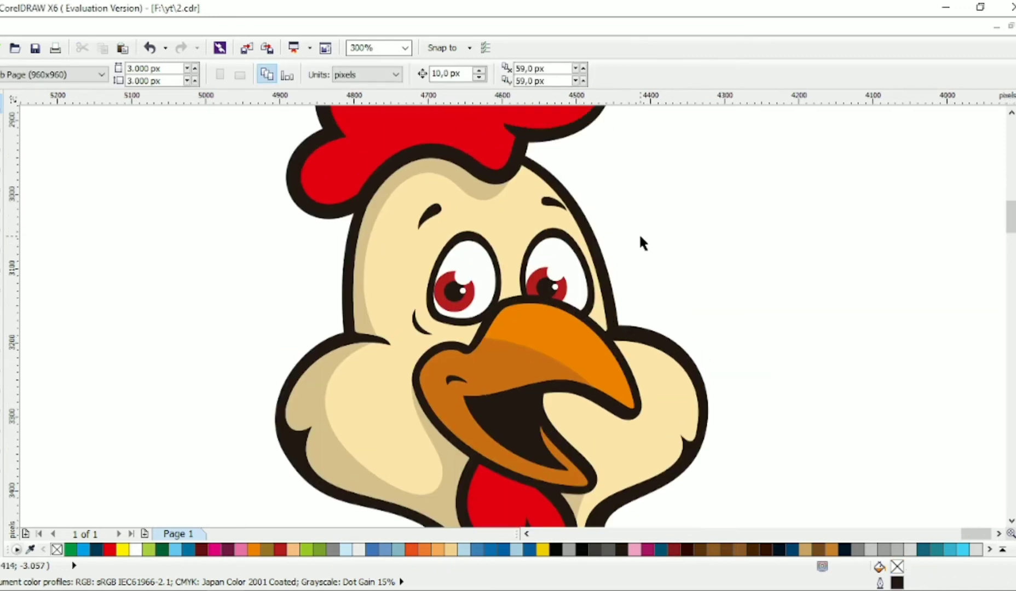
scroll(640, 238, up, 3)
scroll(639, 237, up, 1)
key(F10)
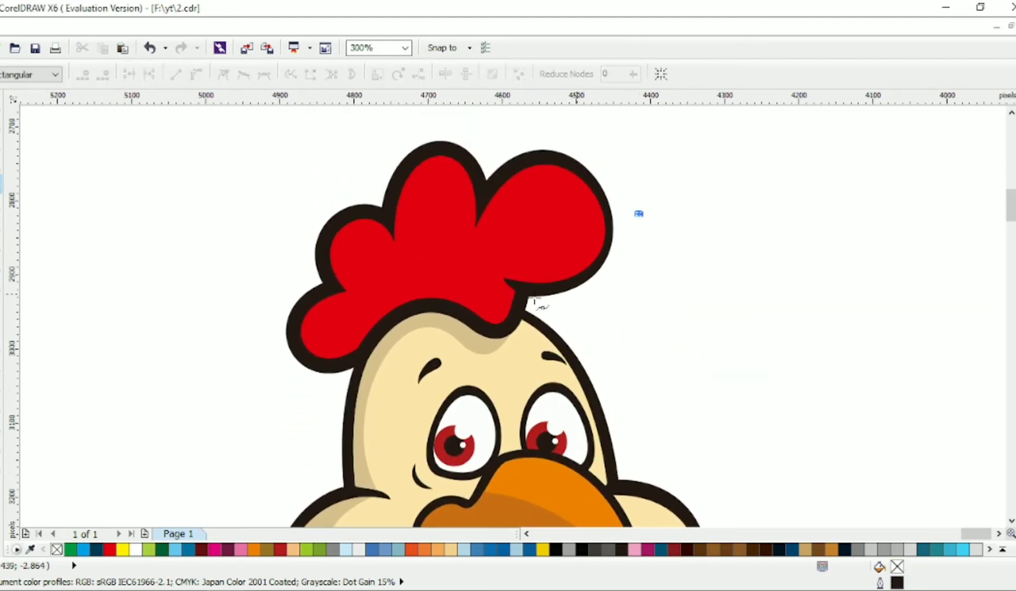
click(465, 263)
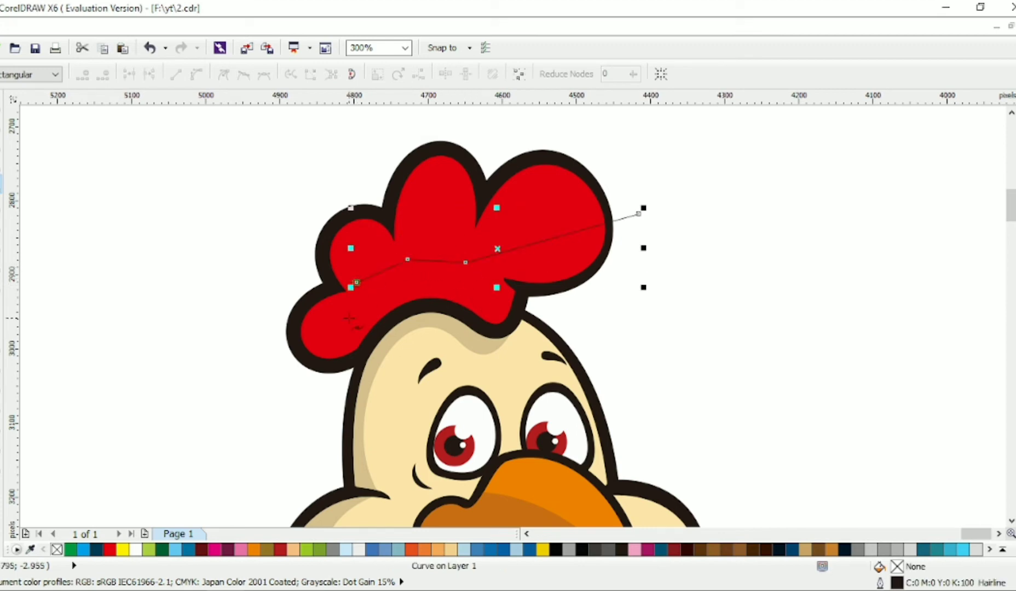
click(272, 351)
click(307, 404)
click(639, 378)
click(638, 215)
Bend the comb shadow outline into rounded scallops that follow each lobe and adjust its outer nodes.
drag(562, 251, 563, 247)
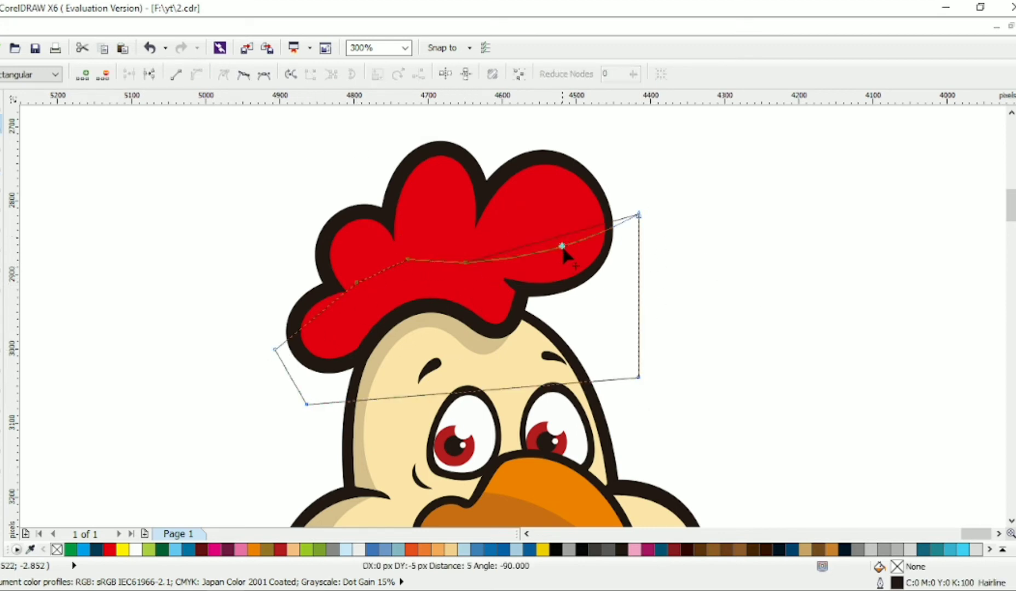
drag(638, 214, 623, 202)
drag(465, 259, 491, 299)
drag(425, 257, 419, 260)
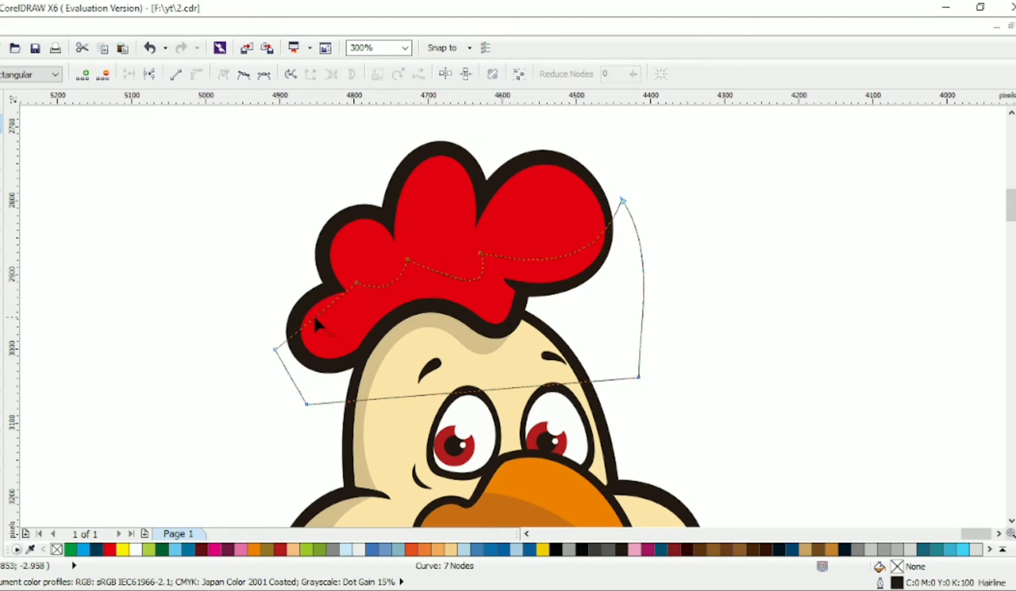
drag(355, 283, 355, 296)
drag(276, 352, 290, 359)
Intersect the shadow outline with the red comb, fill the overlap with dark red and remove the outline.
key(space)
shift+click(355, 298)
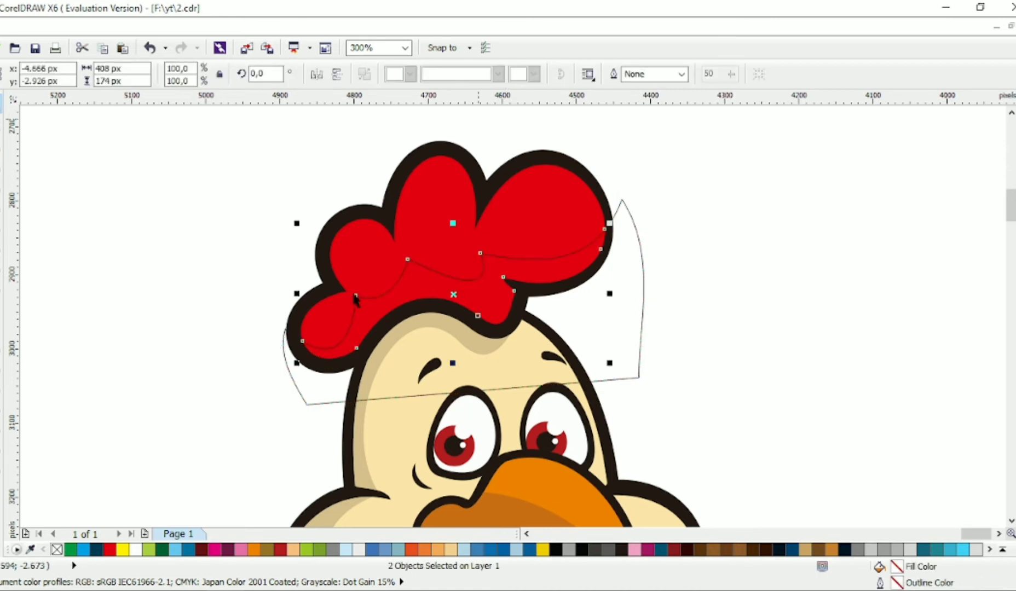
click(280, 549)
click(606, 317)
Draw a teardrop-shaped nostril about 28 by 15 px on the upper beak and fill it black.
scroll(629, 306, down, 3)
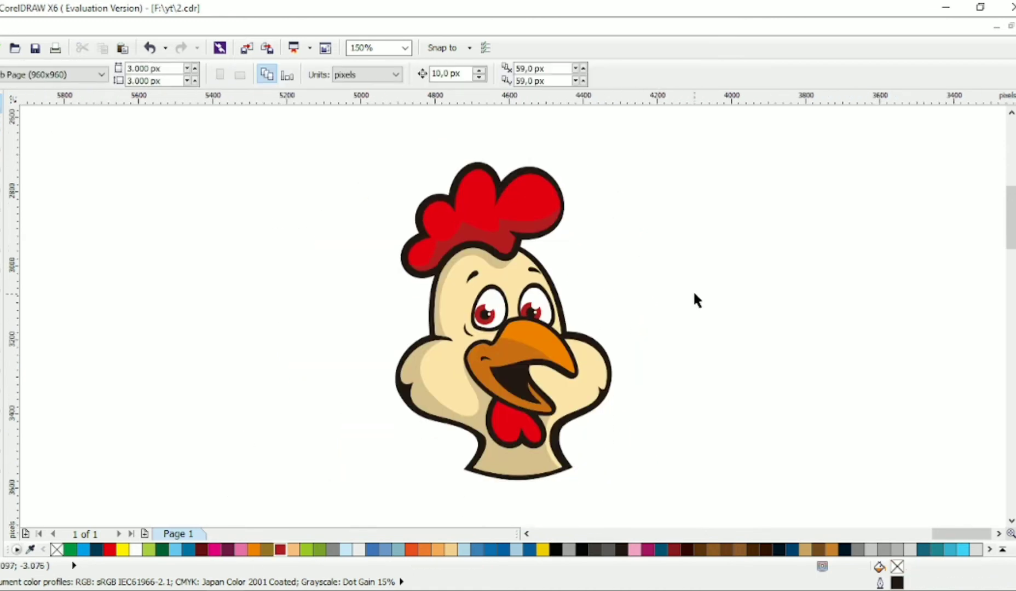
scroll(523, 327, up, 3)
key(F10)
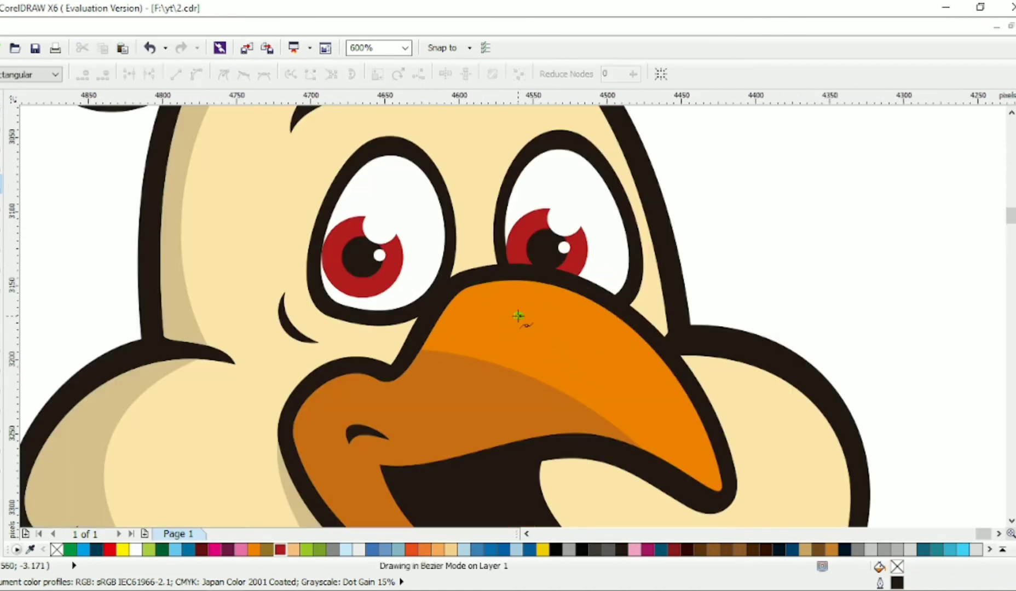
click(517, 316)
click(561, 330)
drag(524, 315, 533, 307)
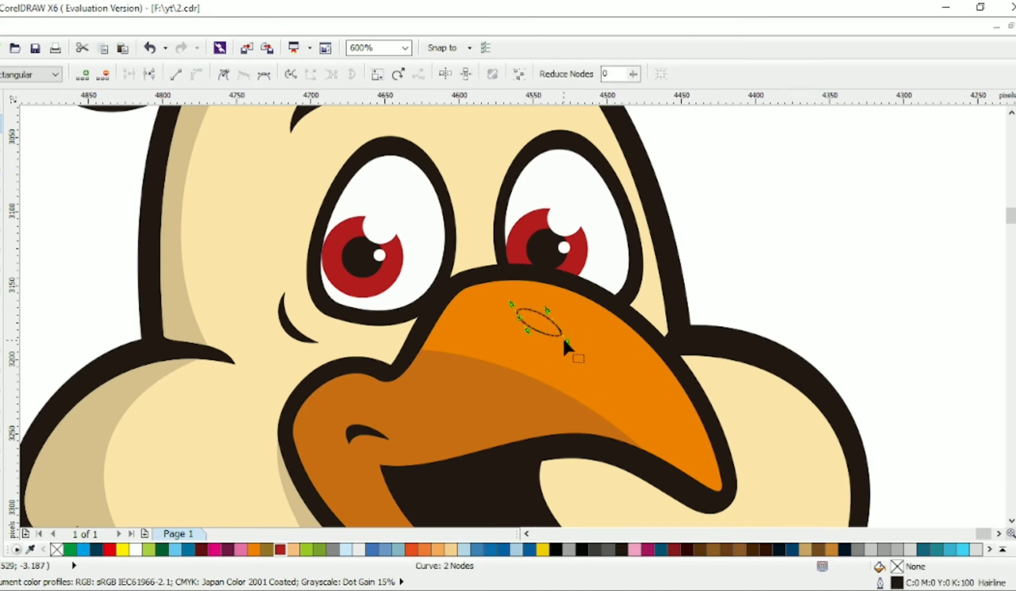
drag(522, 307, 517, 316)
key(space)
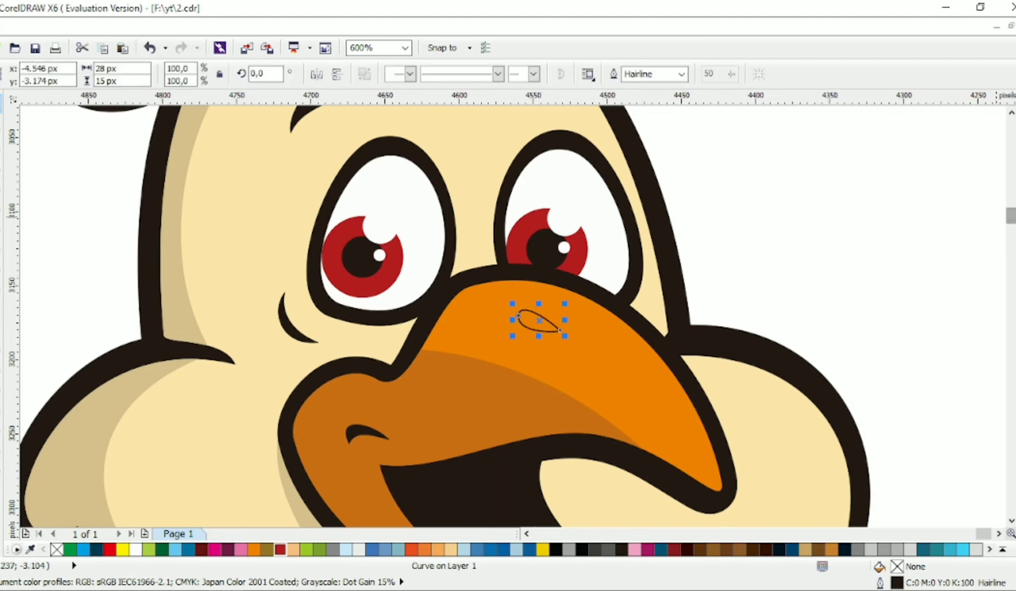
key(Escape)
Draw a narrow closed three-node outline near the upper edge of the comb's rightmost lobe.
scroll(700, 265, down, 2)
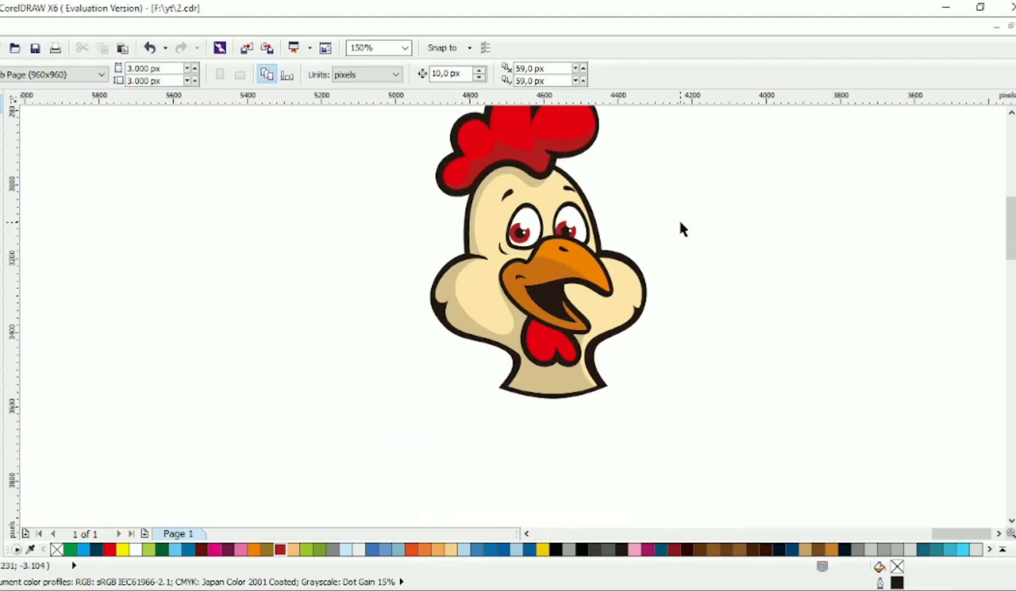
scroll(682, 227, up, 2)
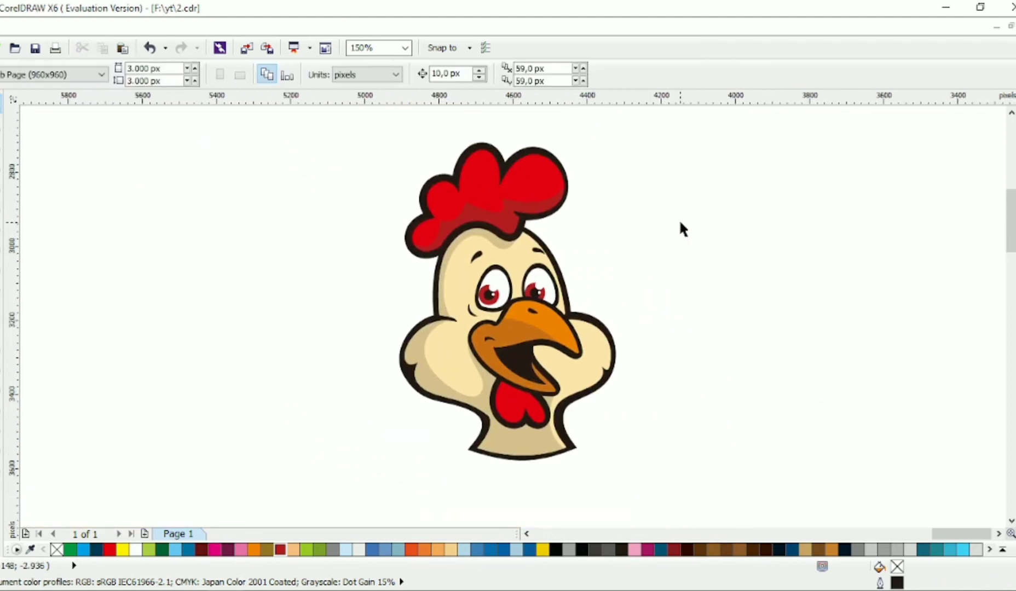
scroll(679, 229, right, 1)
scroll(631, 236, up, 1)
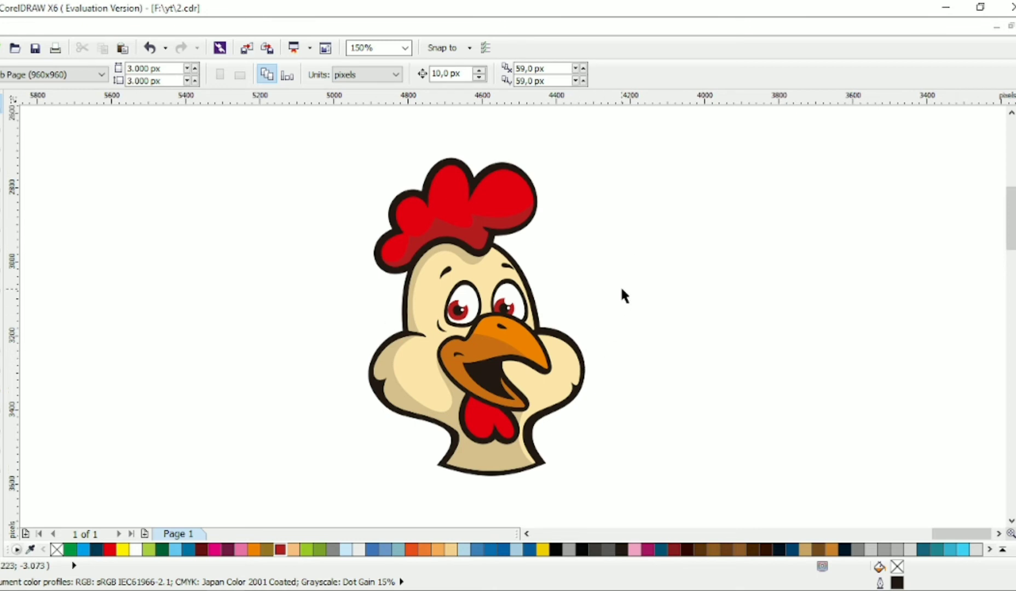
scroll(621, 294, up, 1)
key(F10)
scroll(564, 241, up, 1)
click(567, 241)
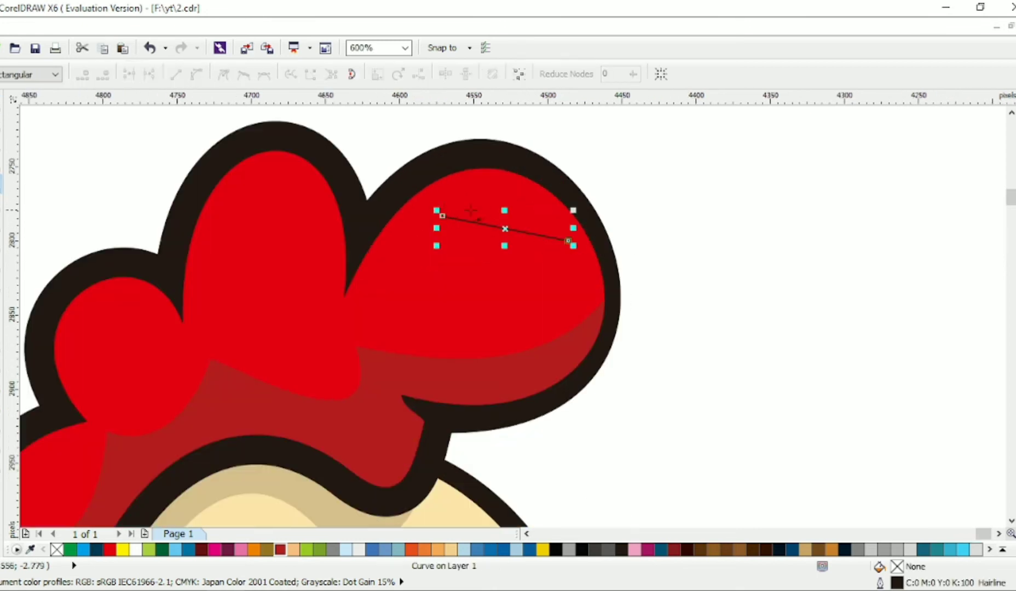
Bend the segments of the rightmost lobe's outline into a thin crescent highlight that follows the lobe's upper edge.
key(F10)
click(196, 75)
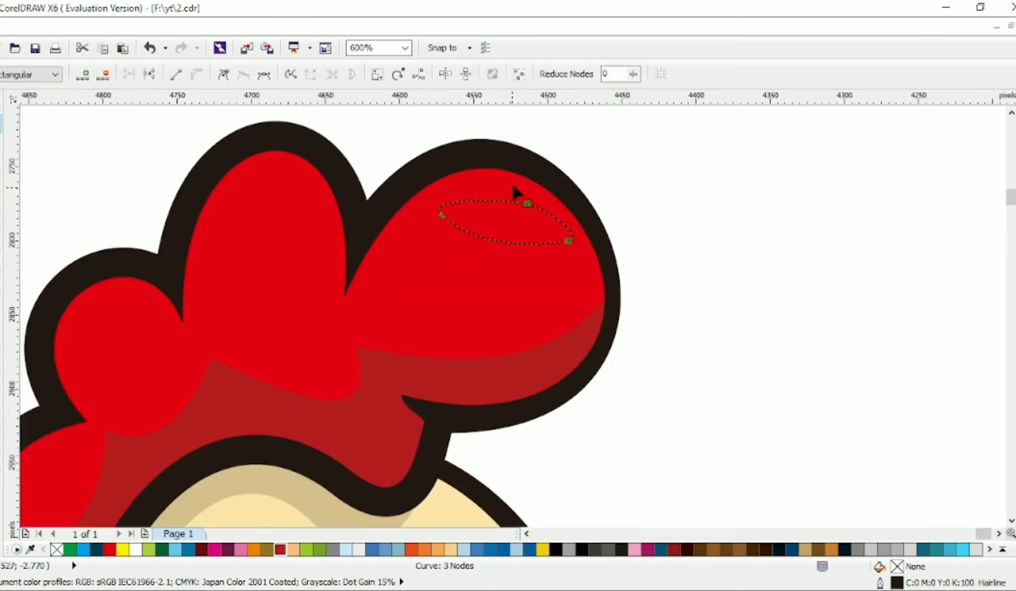
drag(473, 243, 529, 200)
drag(455, 226, 475, 176)
key(F5)
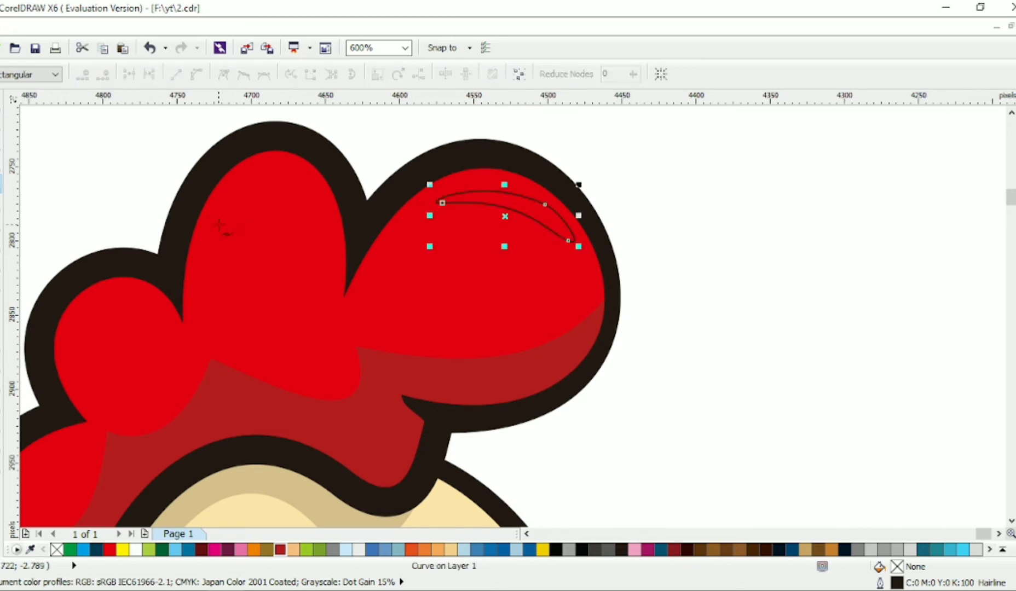
Draw a matching crescent highlight on the comb's tall middle lobe and adjust the lower end of the rightmost lobe's highlight.
click(215, 225)
click(267, 175)
click(215, 226)
key(F10)
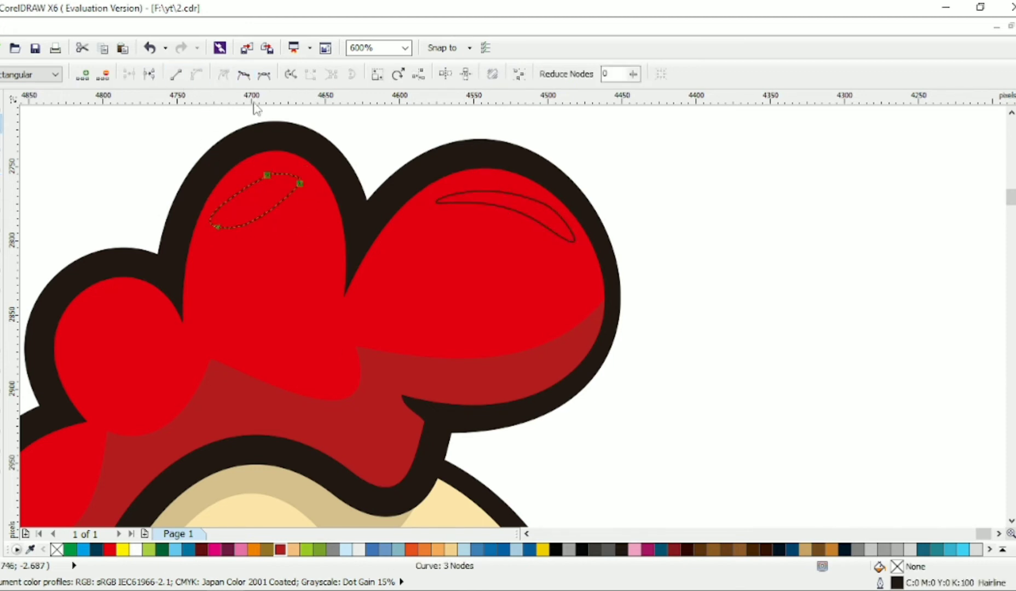
drag(244, 232, 296, 186)
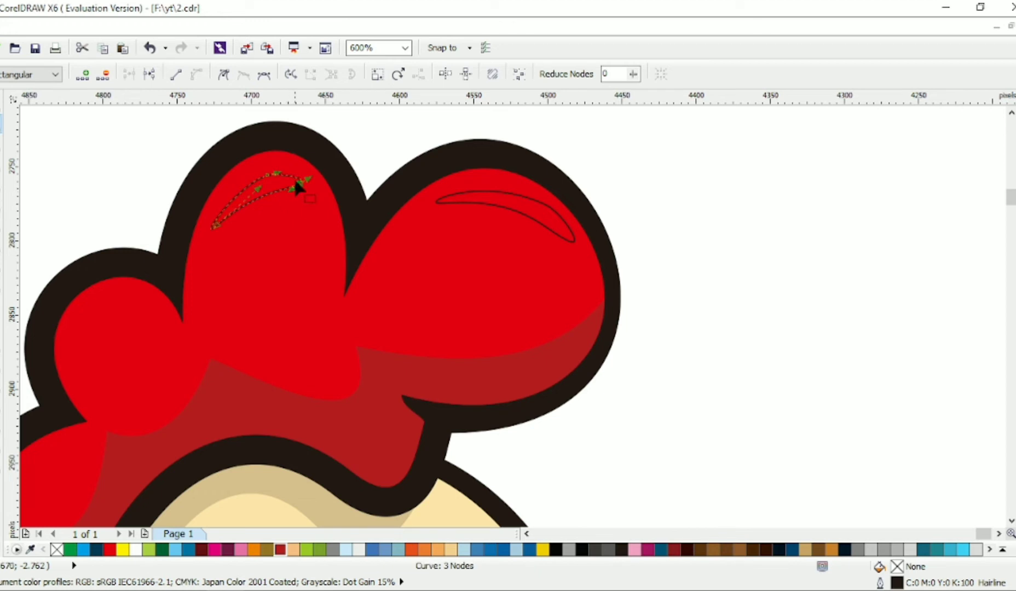
click(485, 190)
drag(563, 225, 566, 228)
Combine the two comb highlights, fill them with light pink (C:0 M:37 Y:15 K:0) and remove their outline.
key(space)
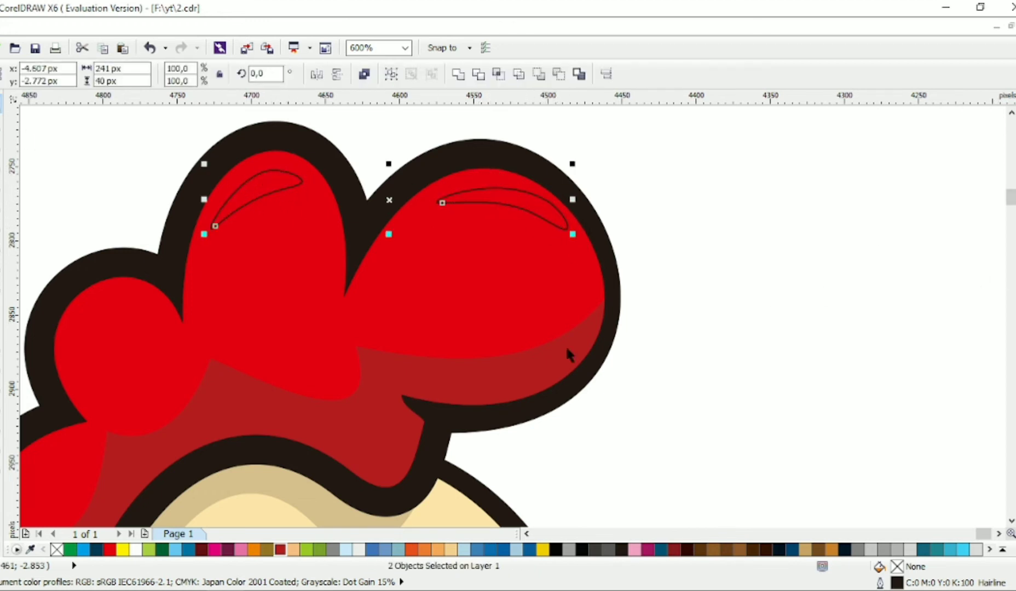
key(ctrl+l)
click(110, 549)
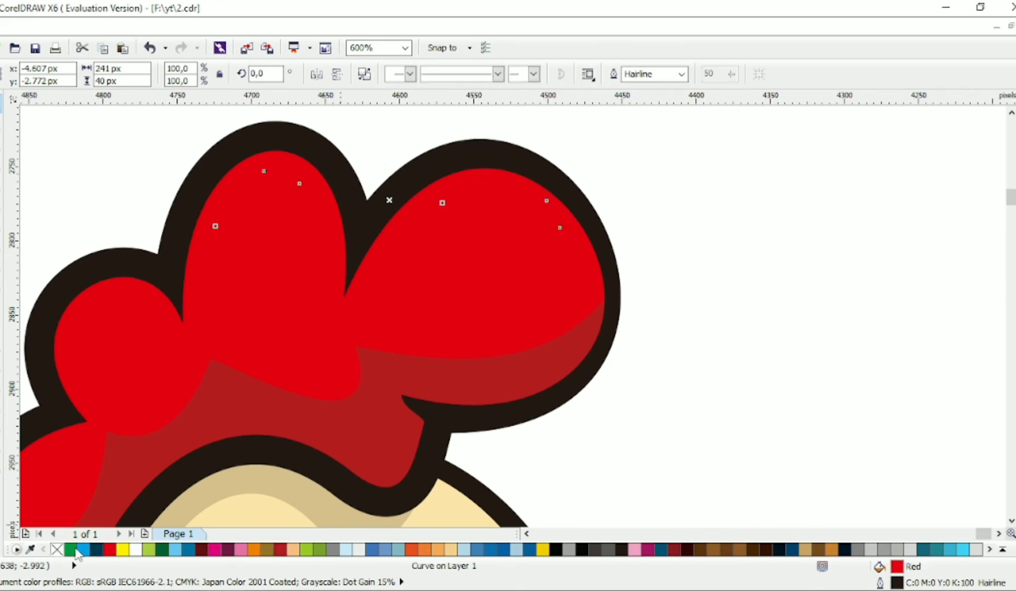
right_click(56, 549)
double_click(896, 567)
drag(436, 200, 394, 194)
click(520, 427)
Draw a closed four-node shadow outline over the wattle's upper right part and curve its edge across both lobes.
scroll(552, 291, down, 2)
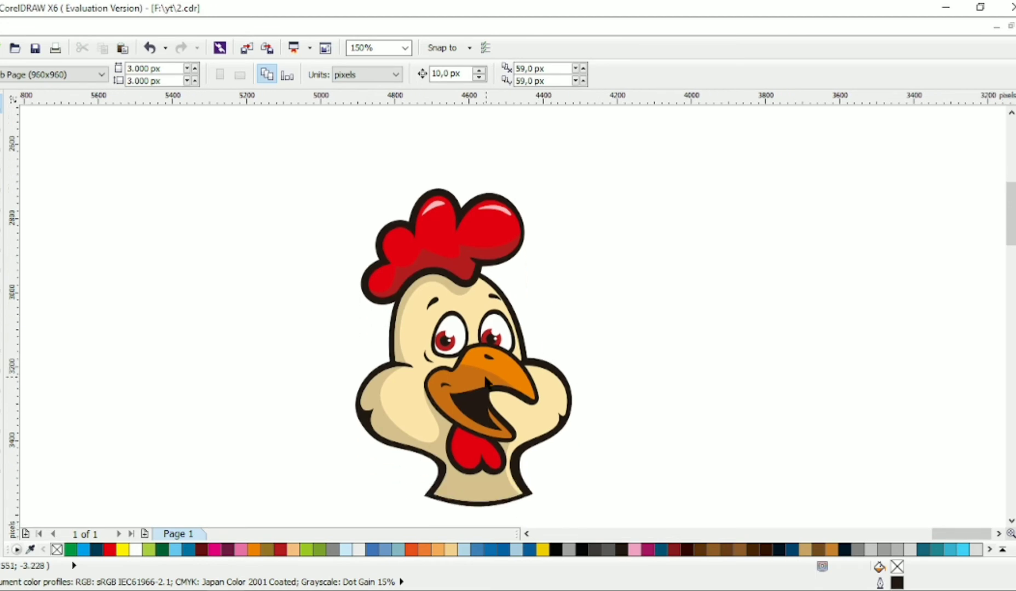
scroll(476, 390, up, 2)
key(F10)
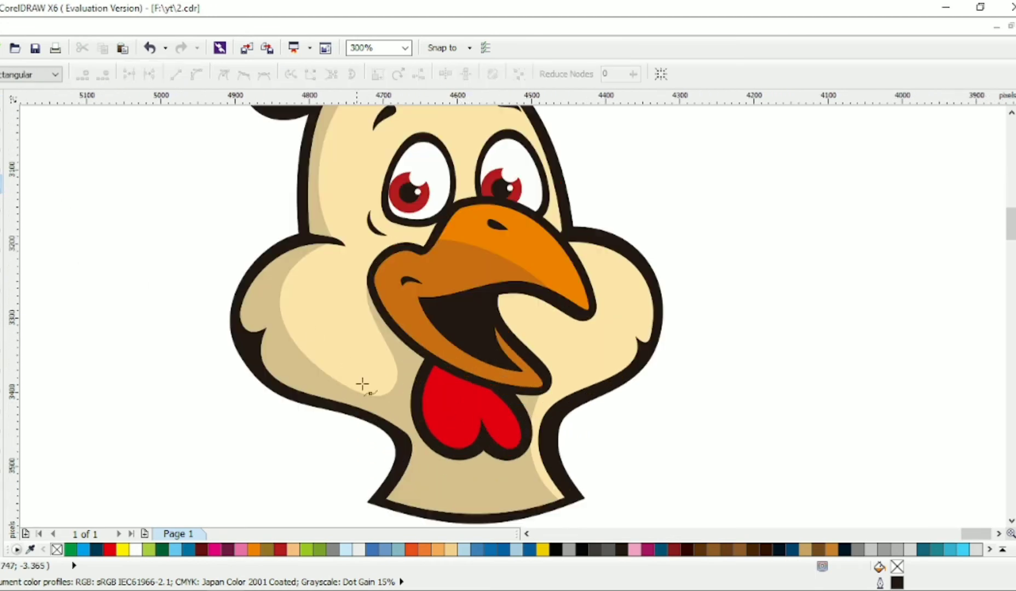
click(406, 349)
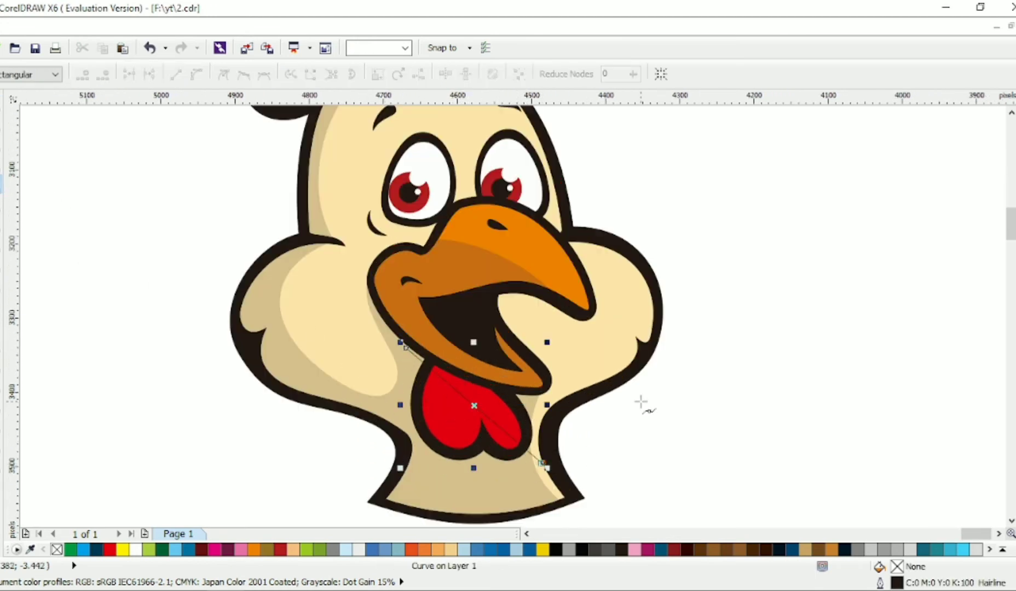
drag(468, 415, 555, 442)
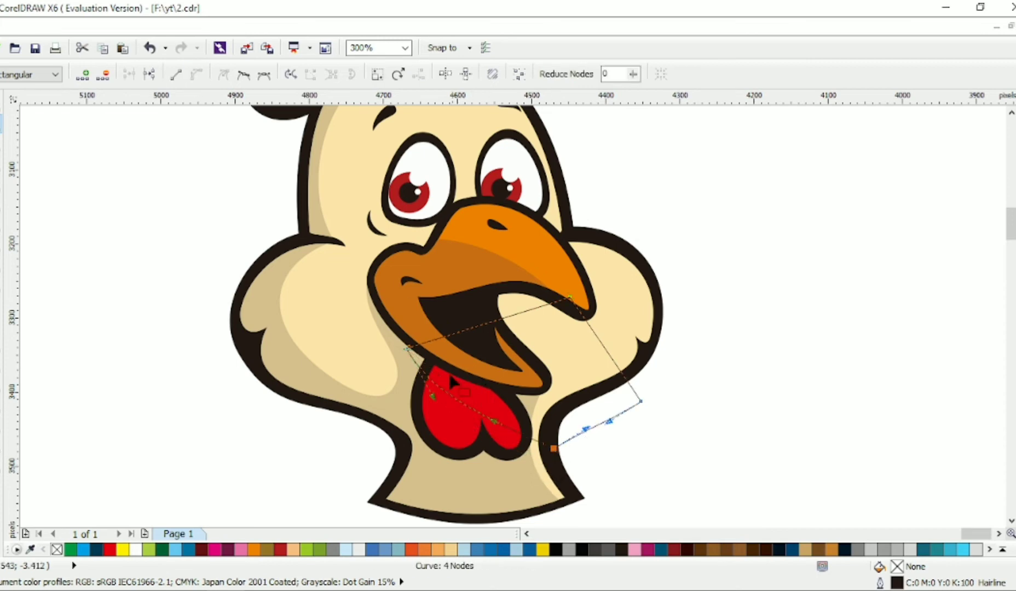
drag(465, 356, 500, 309)
Intersect the shadow outline with the red wattle and fill the overlap with dark red.
key(space)
shift+click(440, 408)
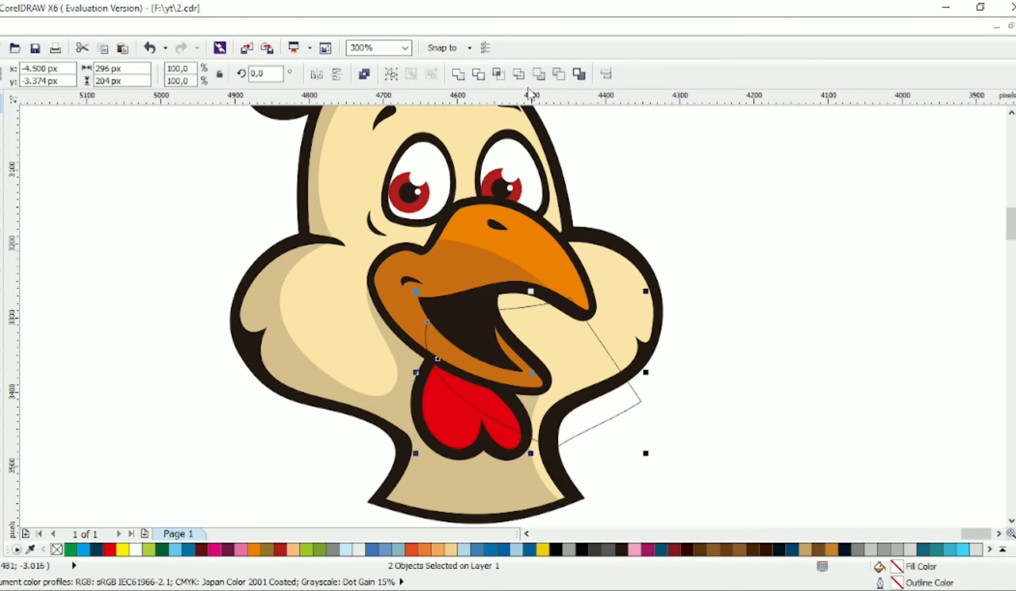
click(528, 74)
click(280, 549)
key(Escape)
Draw a crescent highlight about 43 by 25 px along the lower edge of the wattle's left lobe.
key(F10)
scroll(470, 434, up, 2)
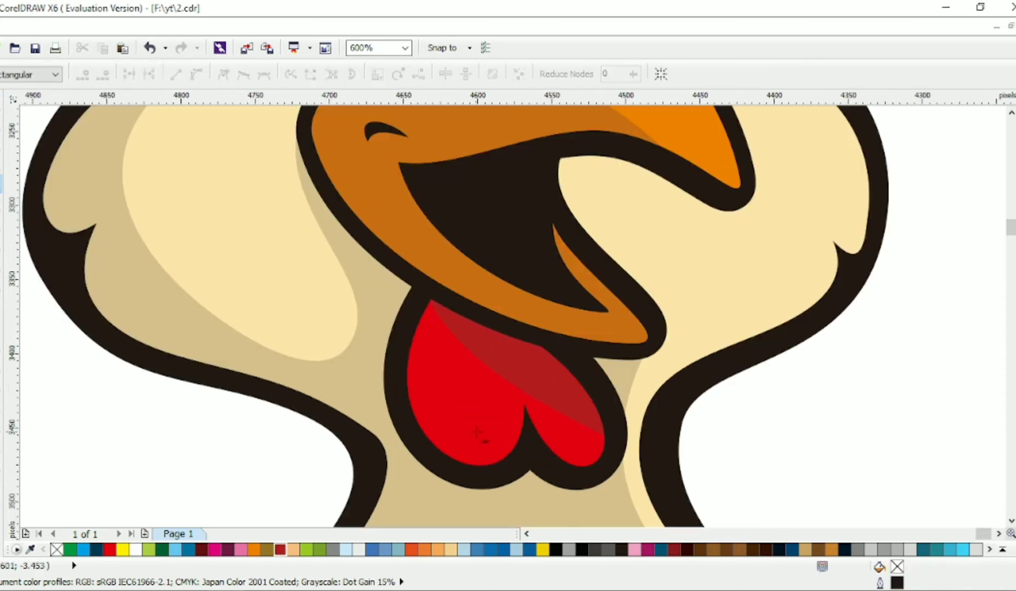
click(495, 441)
key(F10)
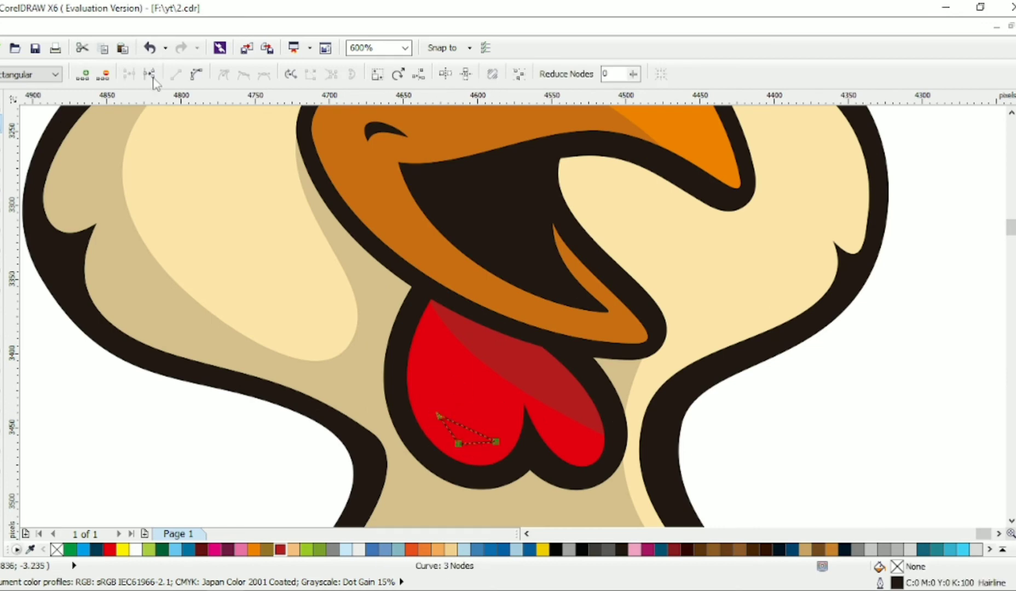
click(196, 74)
click(244, 74)
scroll(475, 438, up, 2)
drag(468, 391, 482, 445)
key(space)
Fill the wattle highlight with the light pink sampled from the comb highlight and remove its outline.
scroll(374, 304, down, 4)
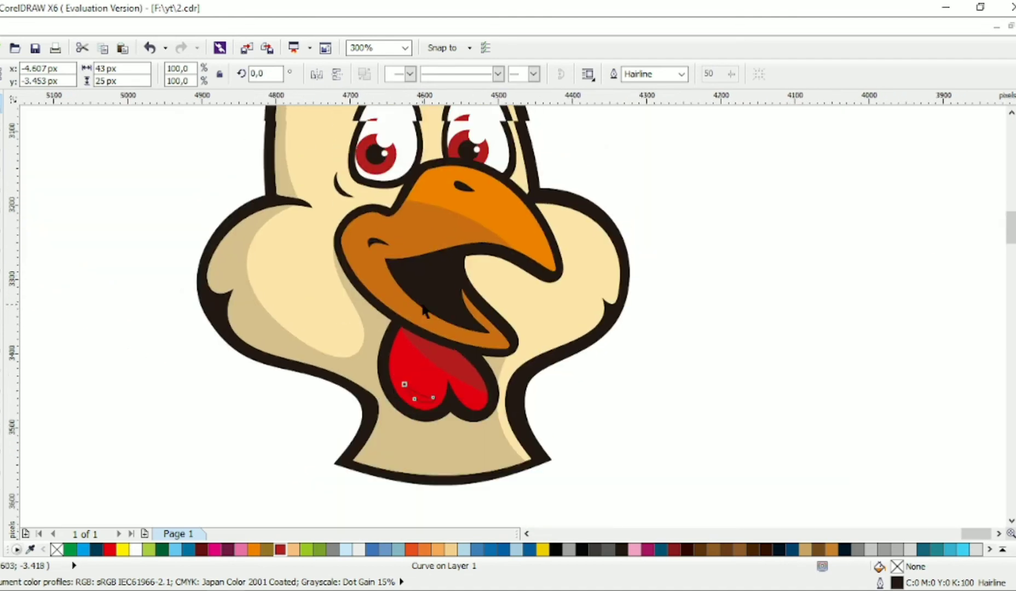
scroll(422, 268, down, 2)
click(635, 548)
right_click(56, 548)
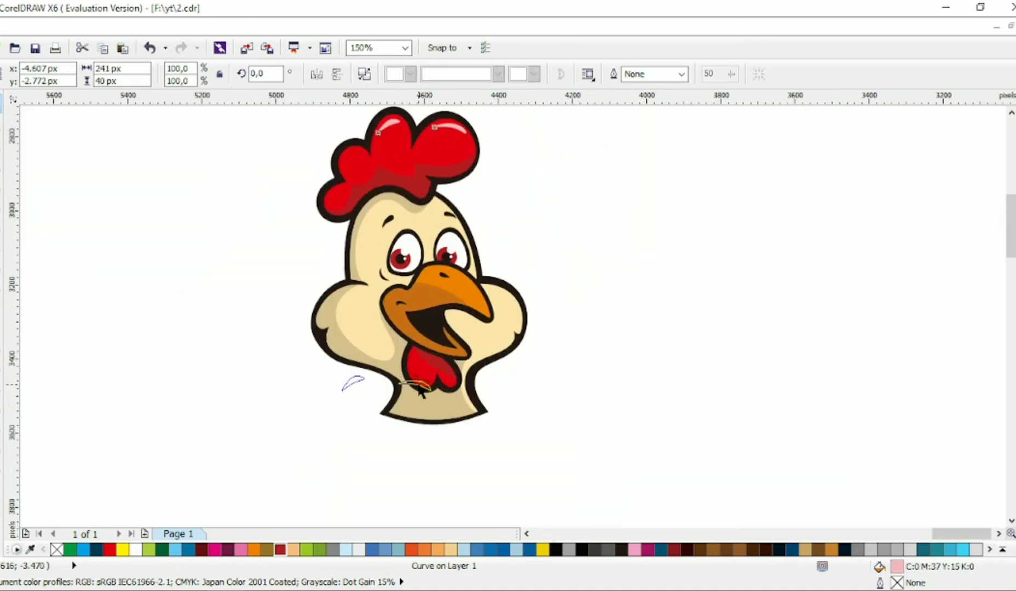
key(Escape)
click(3, 406)
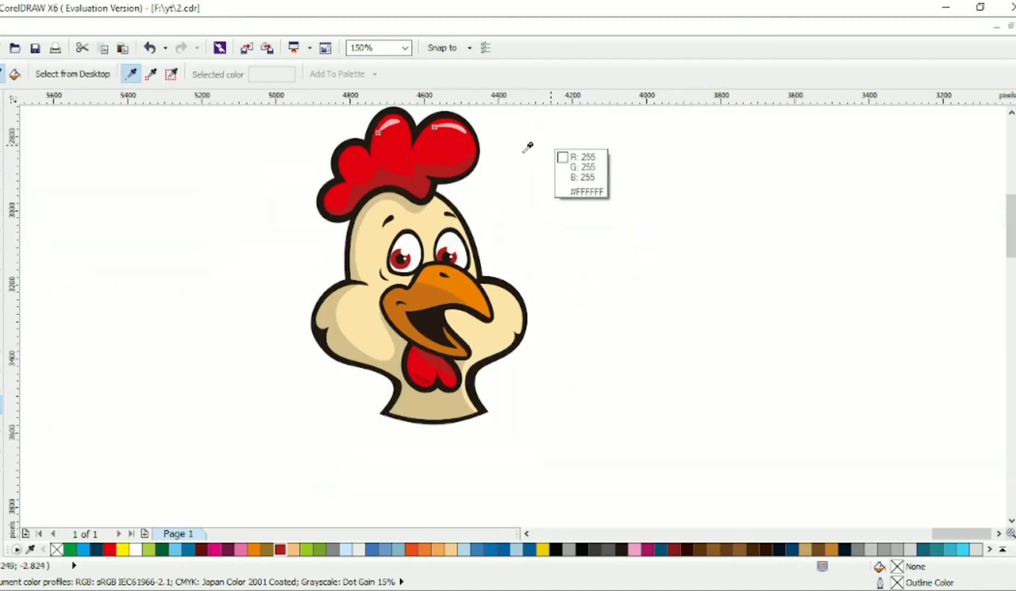
click(460, 127)
scroll(397, 380, up, 4)
key(space)
click(511, 389)
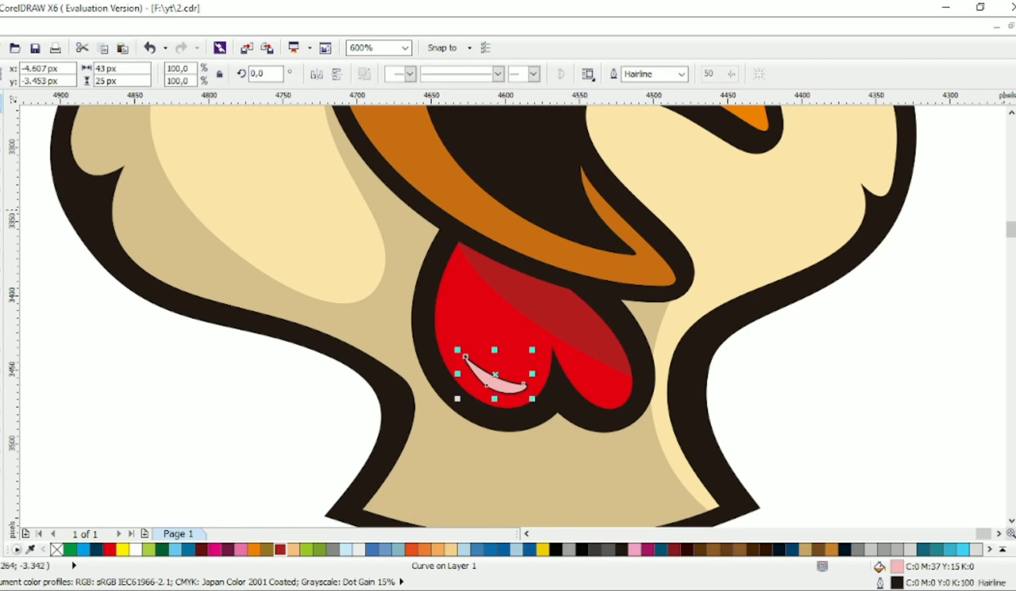
key(Escape)
Draw a circle about 827 px wide around the chicken head, fill it black without outline and send it to the back.
scroll(602, 345, down, 2)
scroll(646, 353, down, 2)
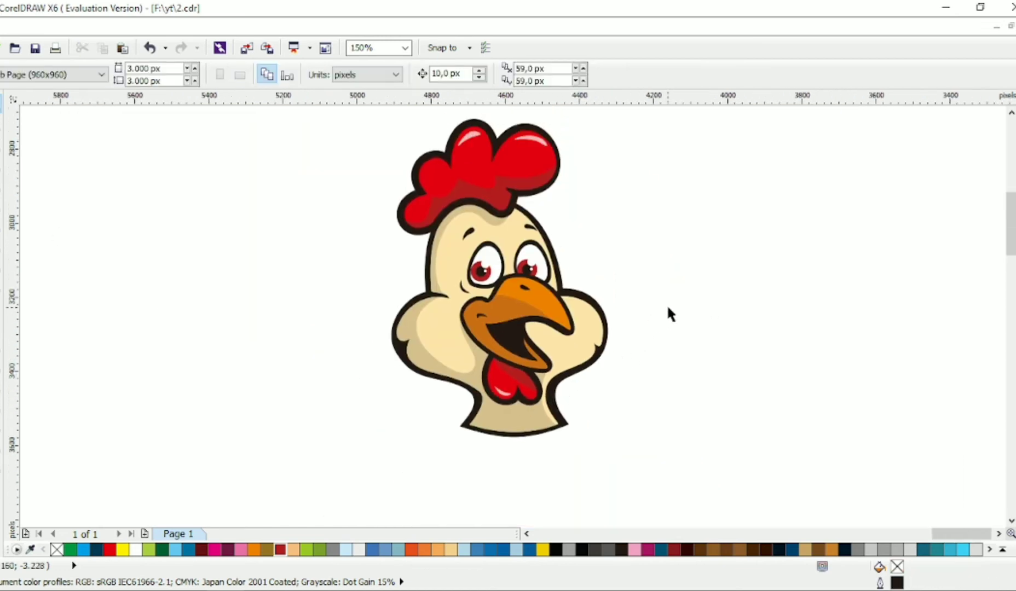
key(F7)
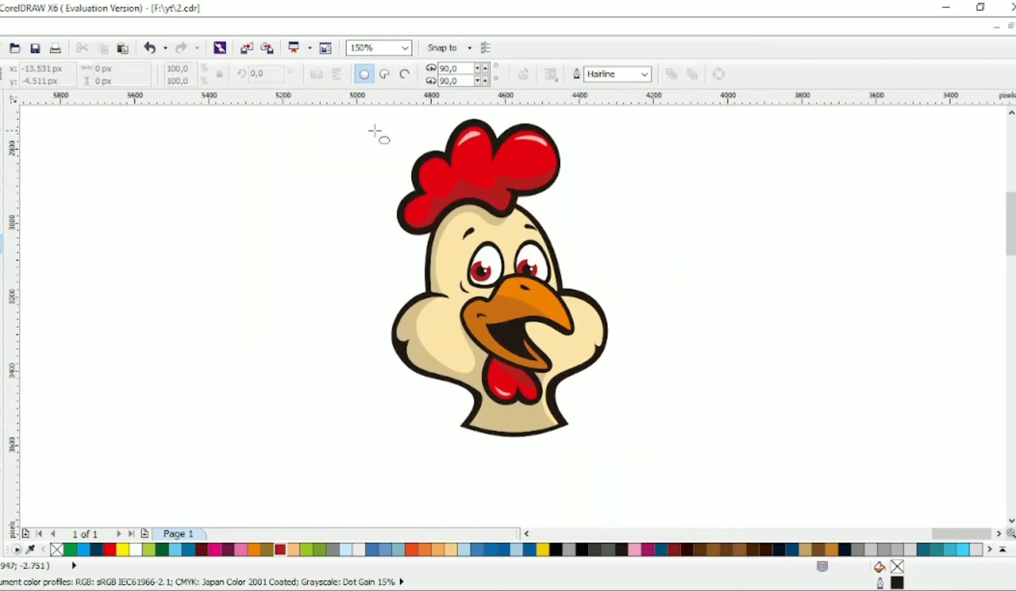
drag(340, 119, 658, 437)
key(space)
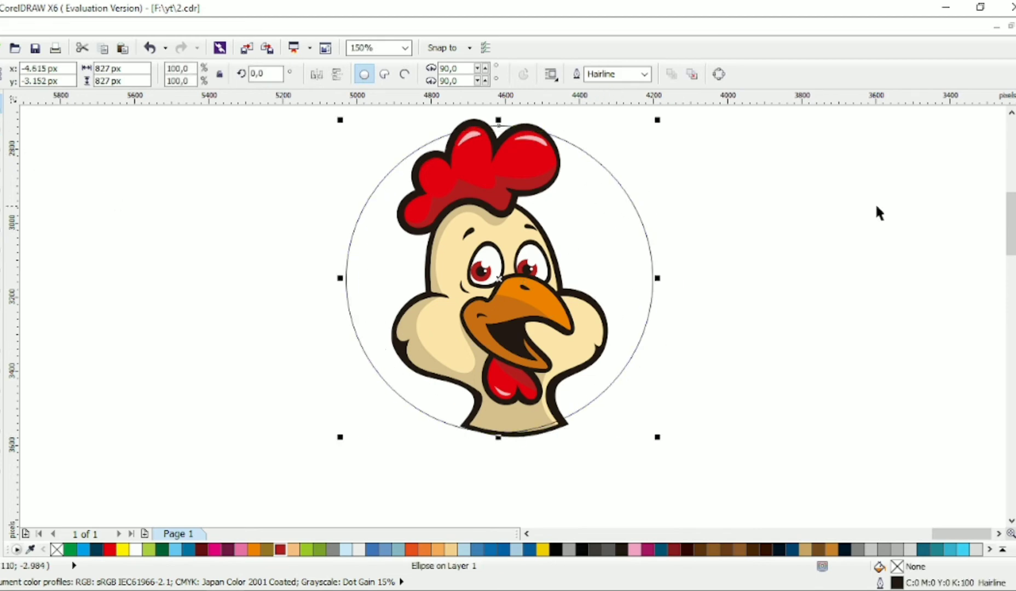
click(556, 548)
right_click(56, 549)
key(shift+Page_Down)
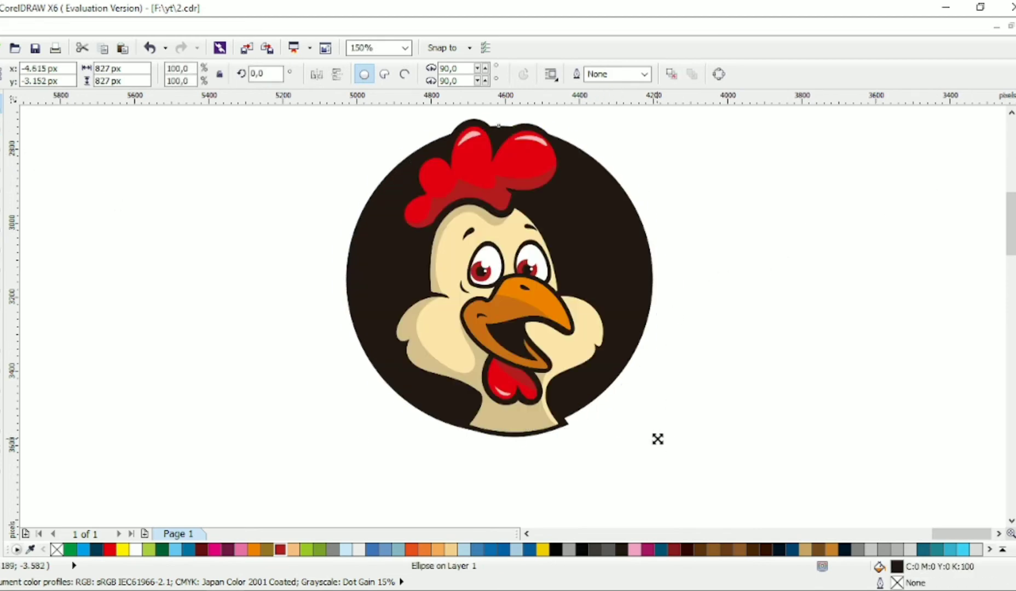
Make a 902 px black outer circle and an 815 px red inner circle, and send both behind the head.
mouse_move(658, 439)
mouse_down()
mouse_move(671, 451)
mouse_move(661, 419)
mouse_up()
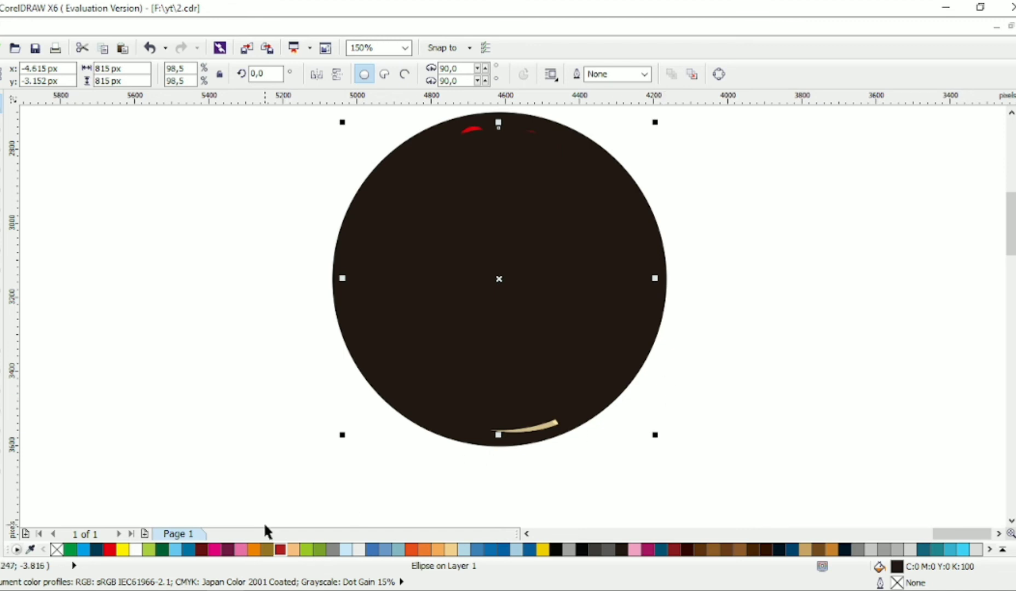
click(109, 549)
shift+click(607, 403)
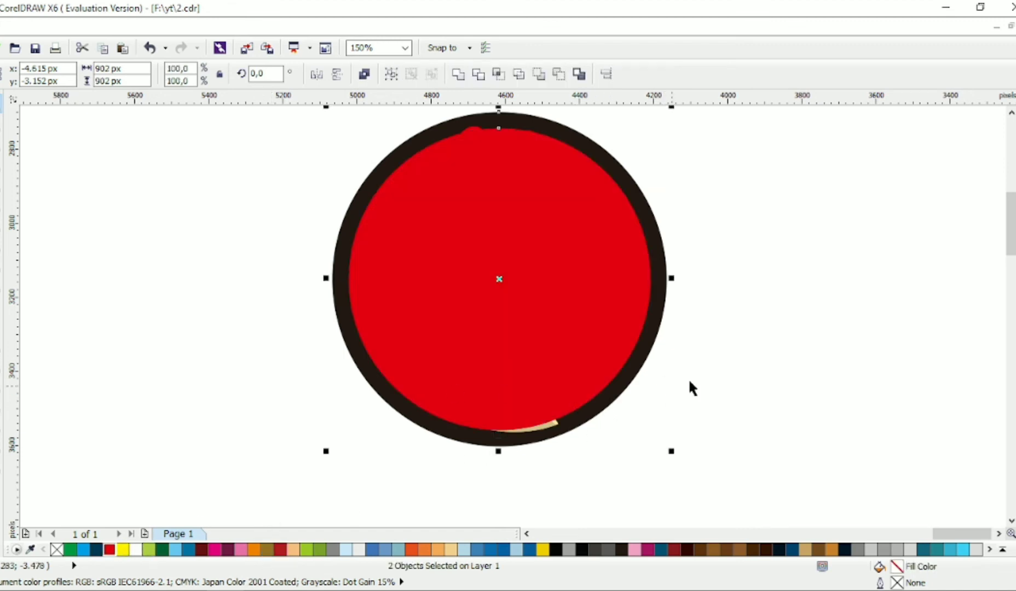
key(shift+Page_Down)
click(729, 361)
Shrink both background circles together and position them behind the lower head so the comb rises above the ring.
click(653, 267)
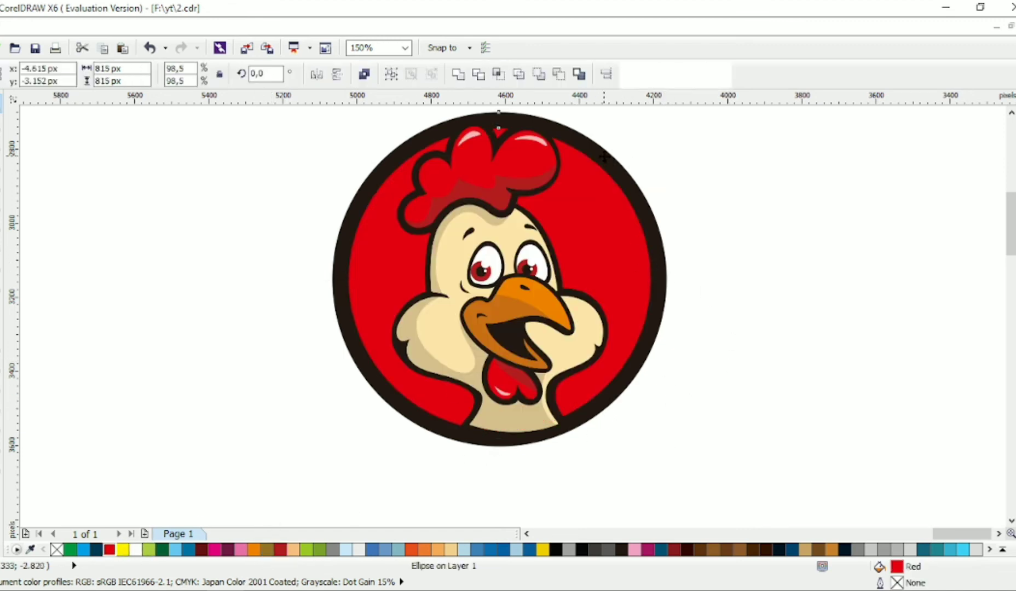
shift+click(372, 208)
drag(327, 137, 384, 195)
drag(605, 298, 586, 293)
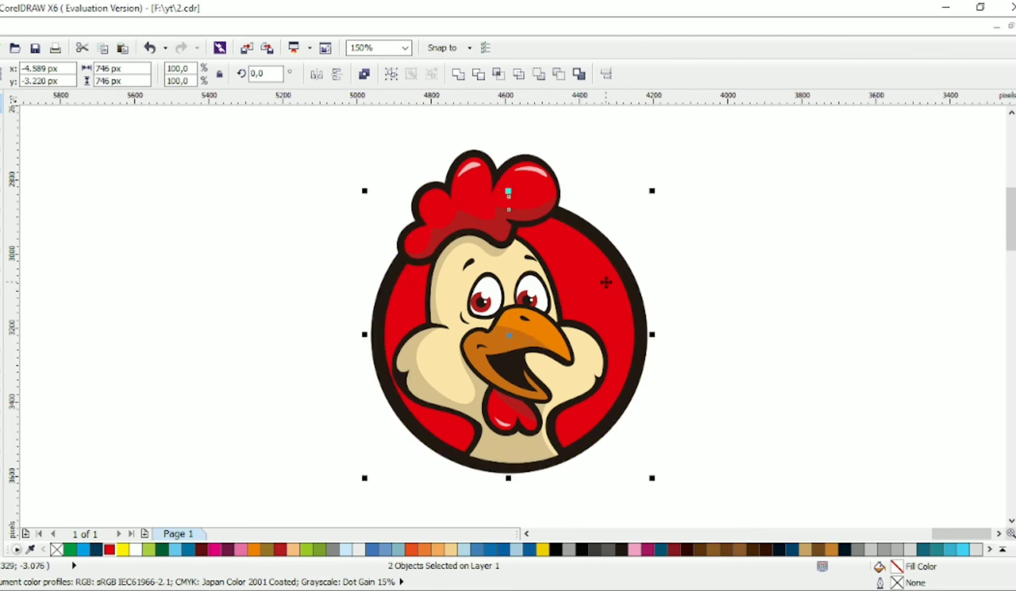
drag(390, 317, 378, 316)
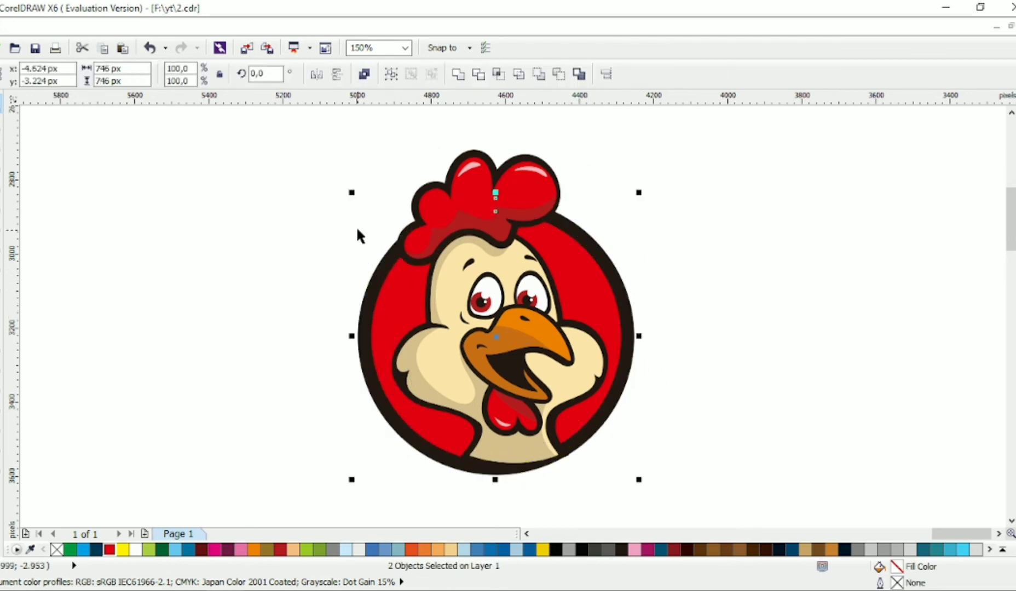
mouse_move(352, 193)
mouse_down()
mouse_move(374, 214)
mouse_move(359, 202)
mouse_up()
click(715, 331)
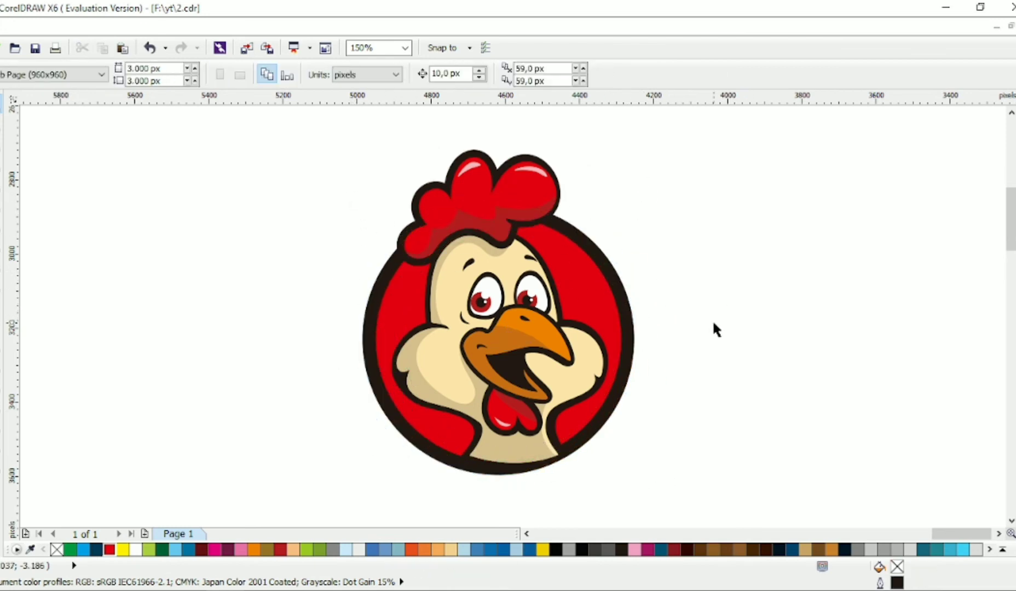
Intersect an enlarged, offset copy of the red circle with the red background, fill the overlap with dark red and delete the copy.
click(596, 305)
shift+click(598, 282)
drag(599, 283, 363, 522)
key(F7)
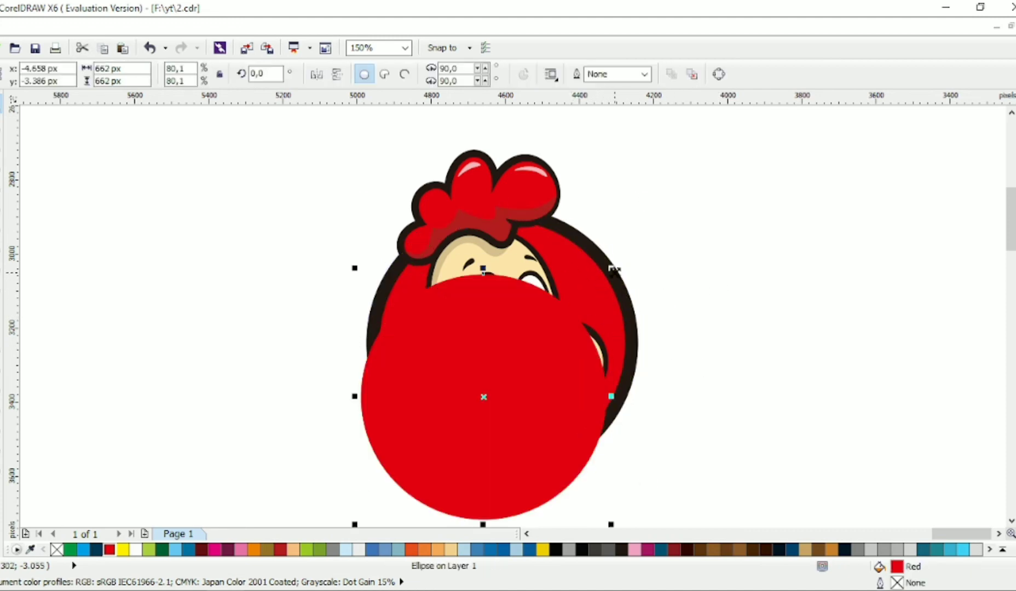
click(469, 447)
key(Delete)
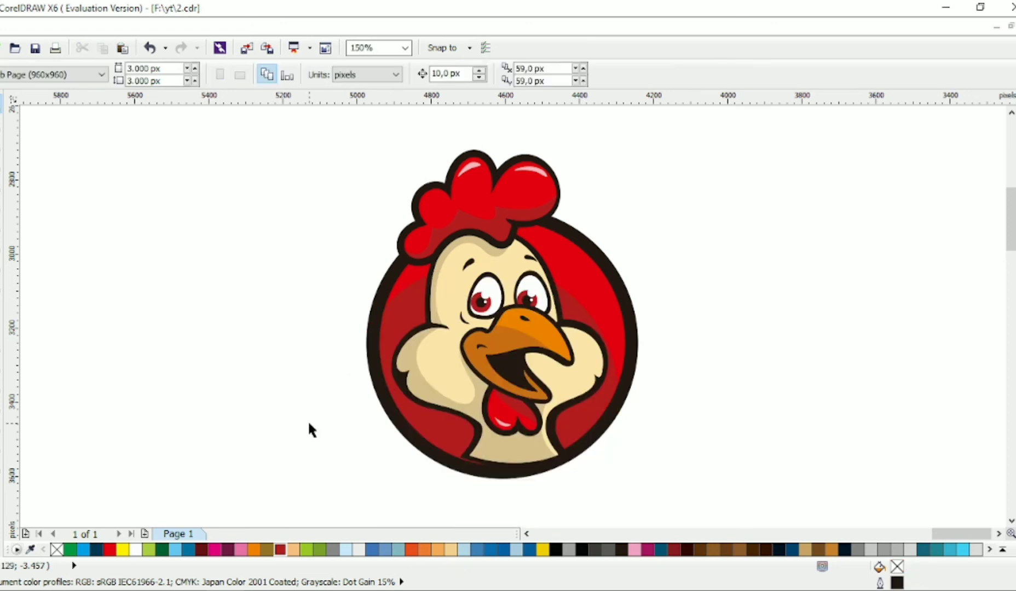
Undo the dark red overlap and recreate it on the red background from a smaller, lower circle copy, about 567 by 408 px.
key(ctrl+z)
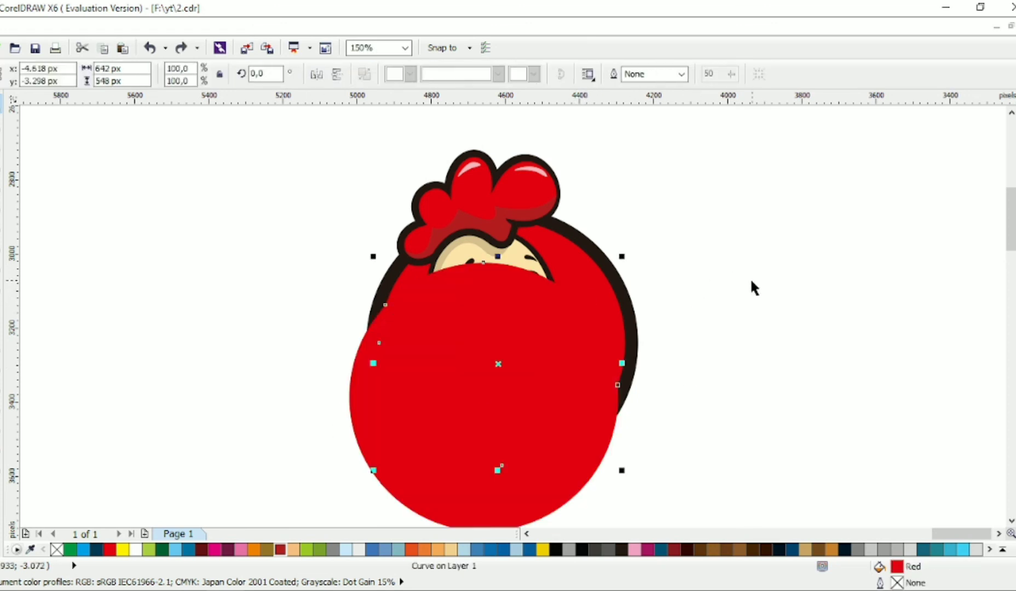
key(ctrl+z)
key(Escape)
key(ctrl+shift+z)
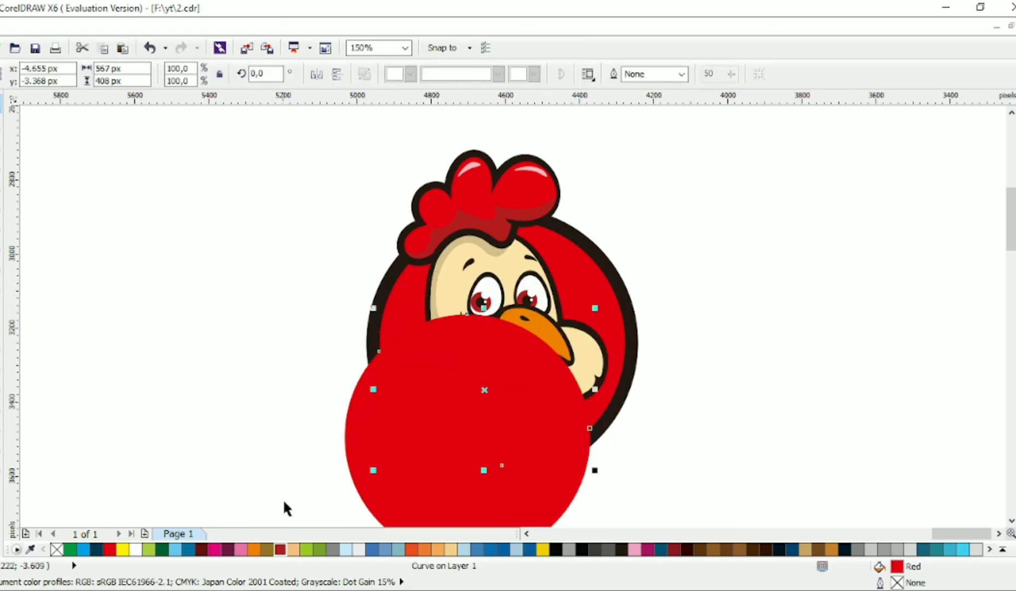
key(ctrl+shift+z)
Scale the black background circle down slightly to make the ring around the red circle thinner.
click(621, 285)
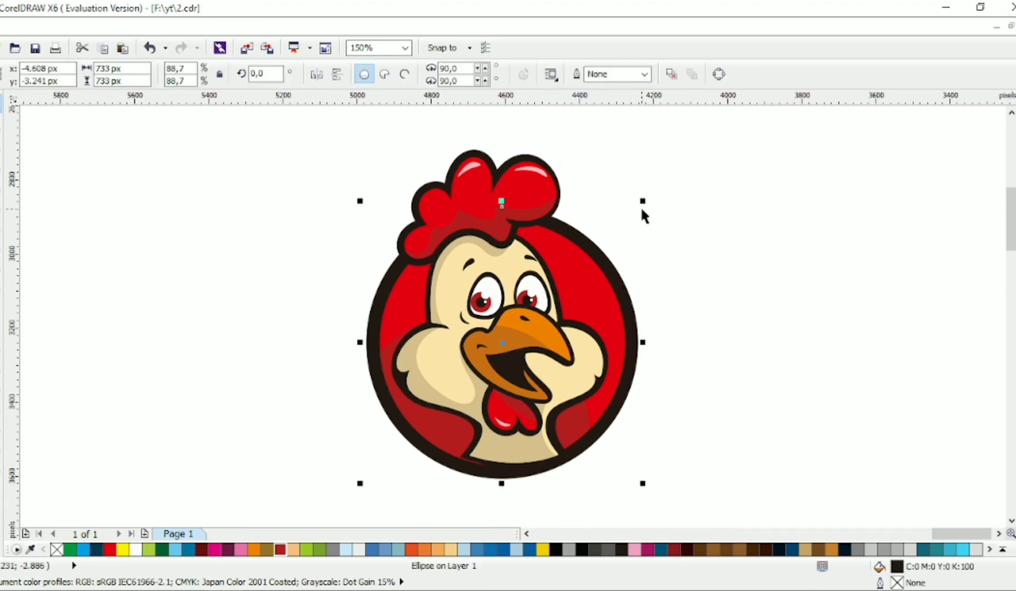
mouse_move(639, 206)
mouse_down()
mouse_move(632, 215)
mouse_move(650, 219)
mouse_up()
key(Escape)
Adjust the lower corner nodes of the neck and its tan shading so the neck's bottom edge meets the black ring.
scroll(528, 420, up, 2)
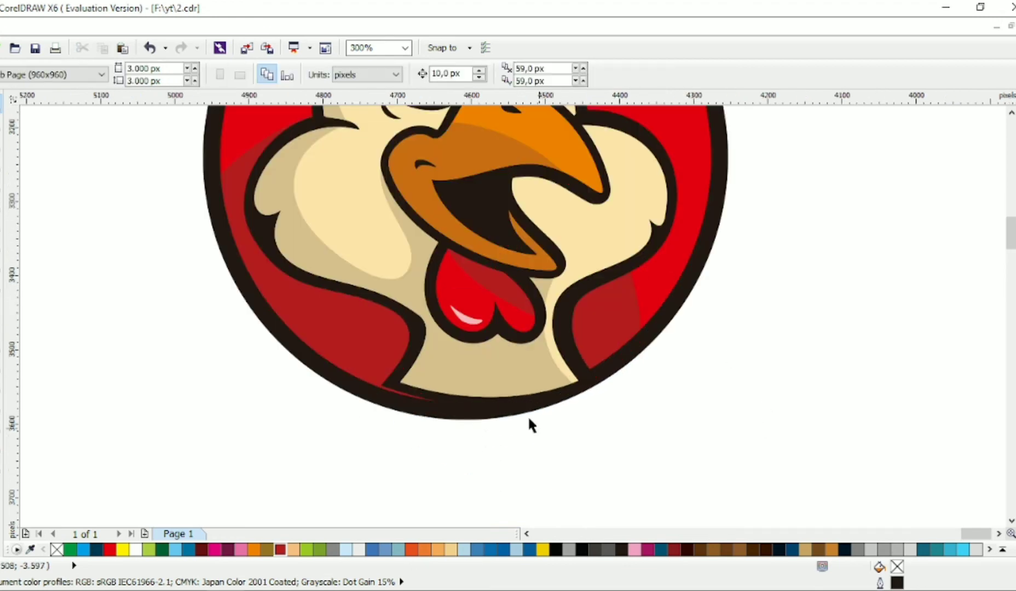
key(F10)
click(404, 386)
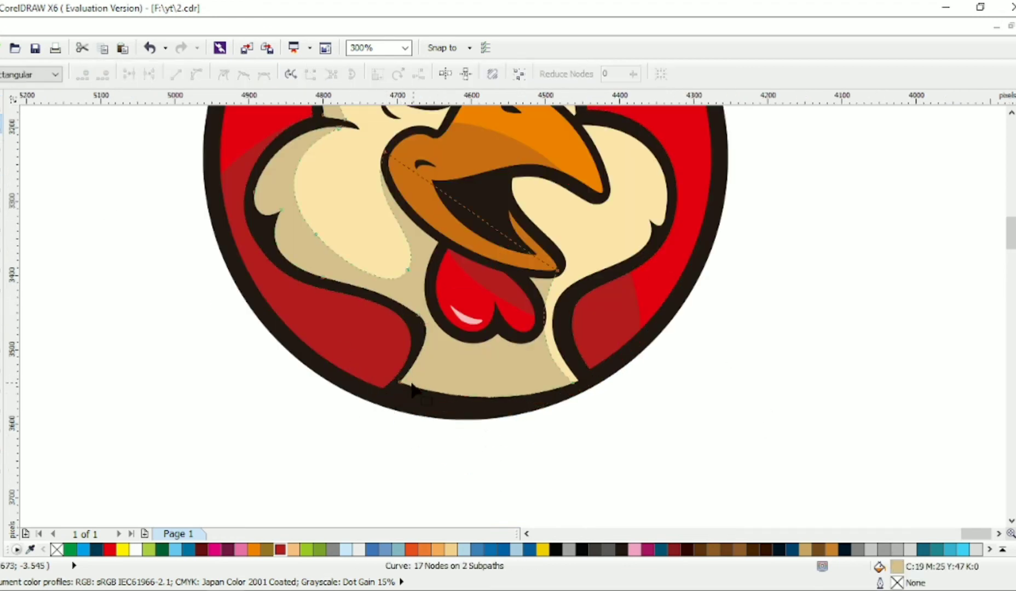
drag(403, 386, 405, 390)
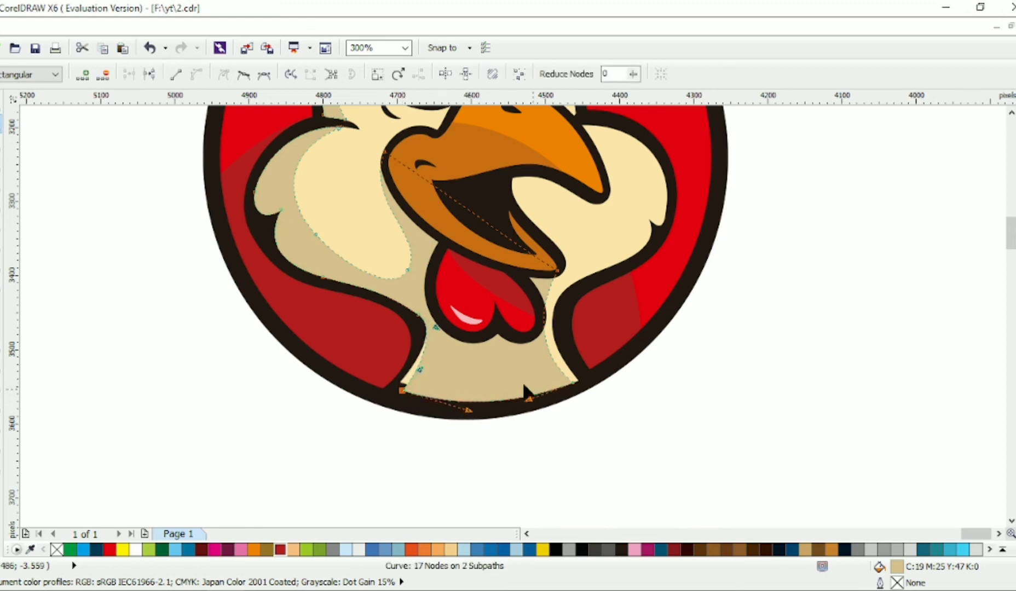
click(405, 393)
scroll(468, 345, down, 2)
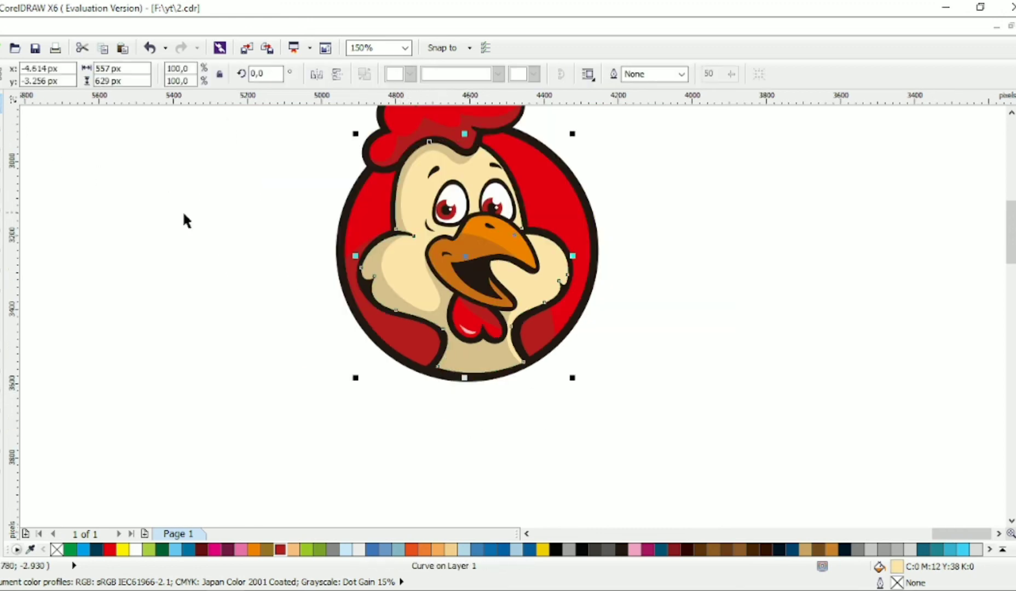
key(space)
key(Escape)
Group the complete chicken badge and reposition it on the canvas.
scroll(646, 246, down, 2)
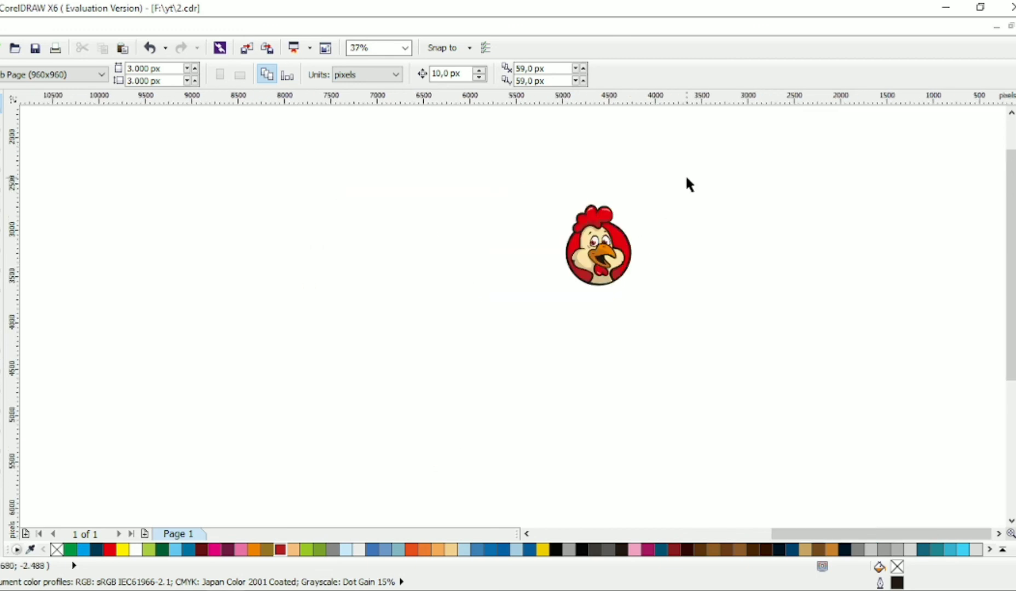
scroll(681, 180, up, 1)
drag(428, 428, 433, 416)
key(p)
click(614, 296)
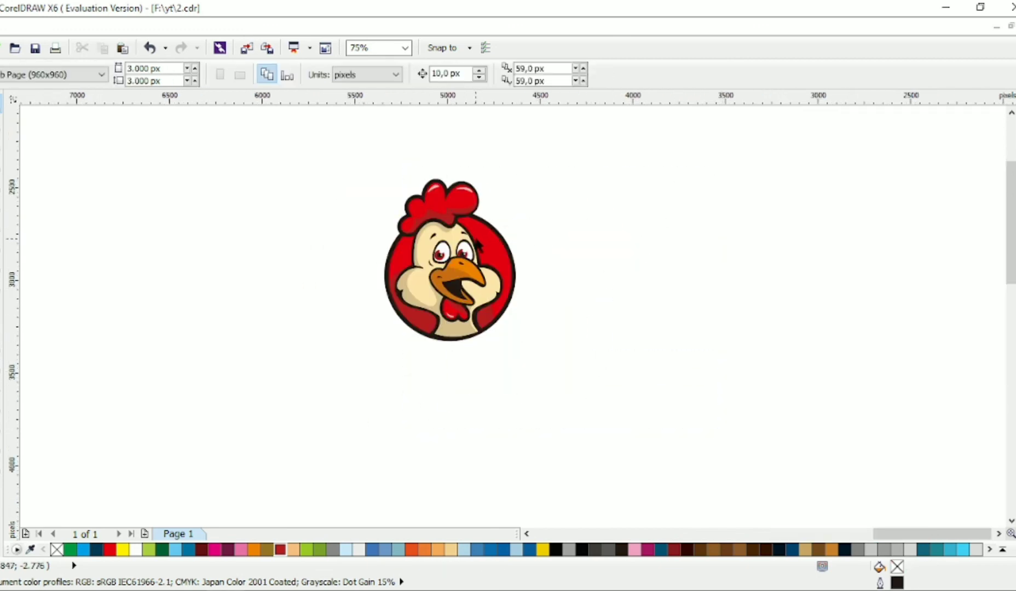
Slightly rotate the chicken's left eyebrow within the grouped artwork.
scroll(477, 245, up, 1)
scroll(433, 235, up, 1)
ctrl+click(433, 235)
drag(383, 223, 384, 236)
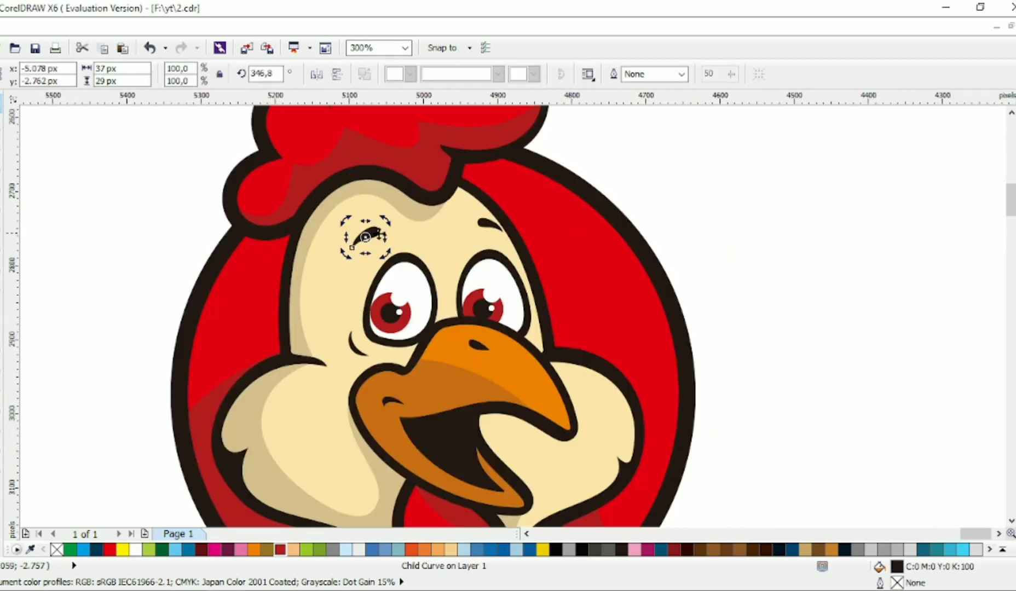
key(Escape)
Reshape the orange beak by moving the node at the inner corner of the open mouth.
scroll(575, 224, down, 1)
scroll(675, 228, right, 1)
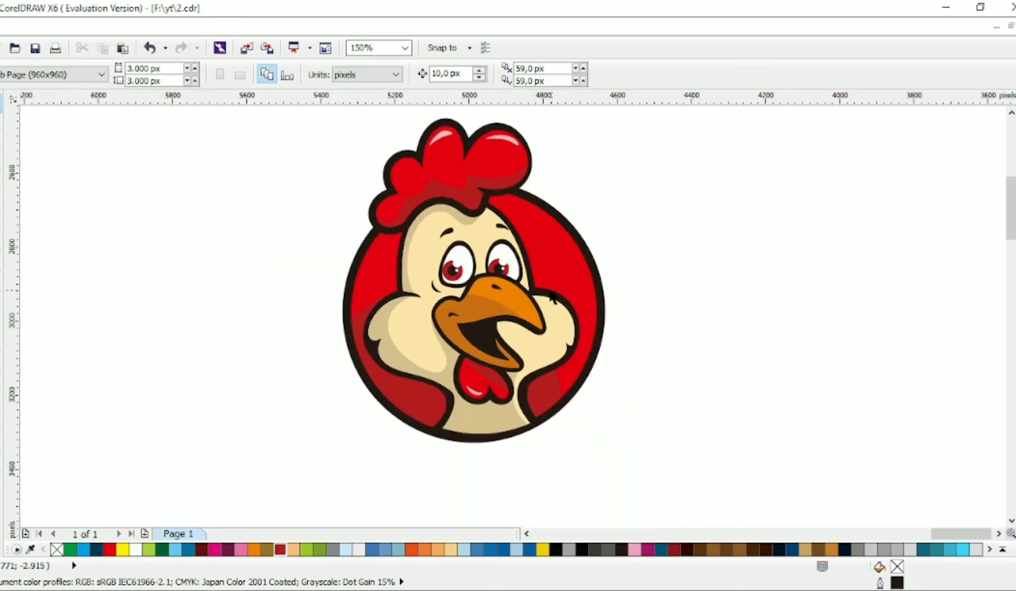
scroll(551, 297, up, 1)
click(2, 123)
click(433, 342)
drag(427, 344, 454, 341)
click(435, 367)
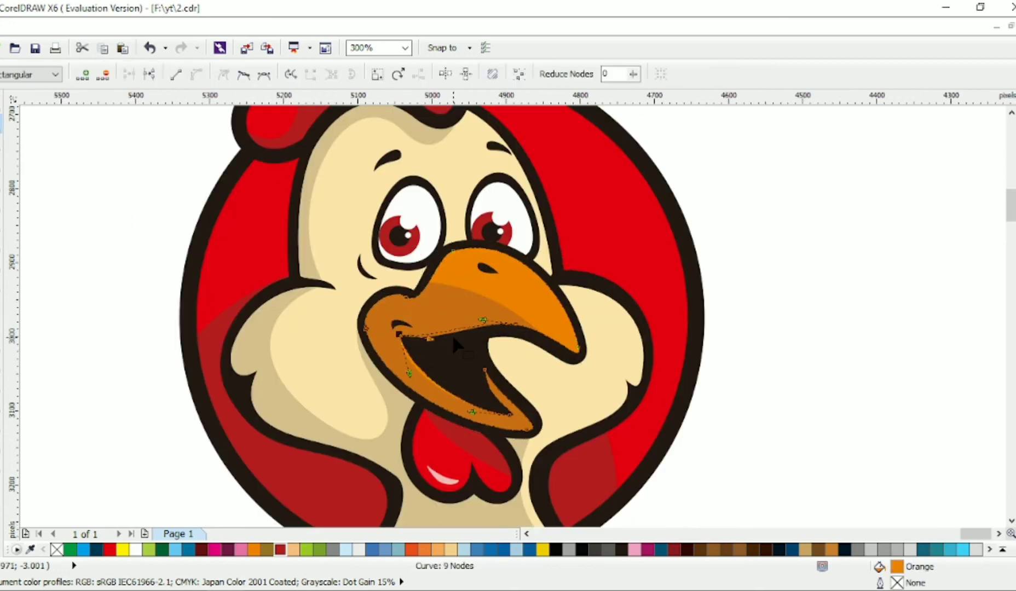
scroll(354, 259, down, 2)
key(space)
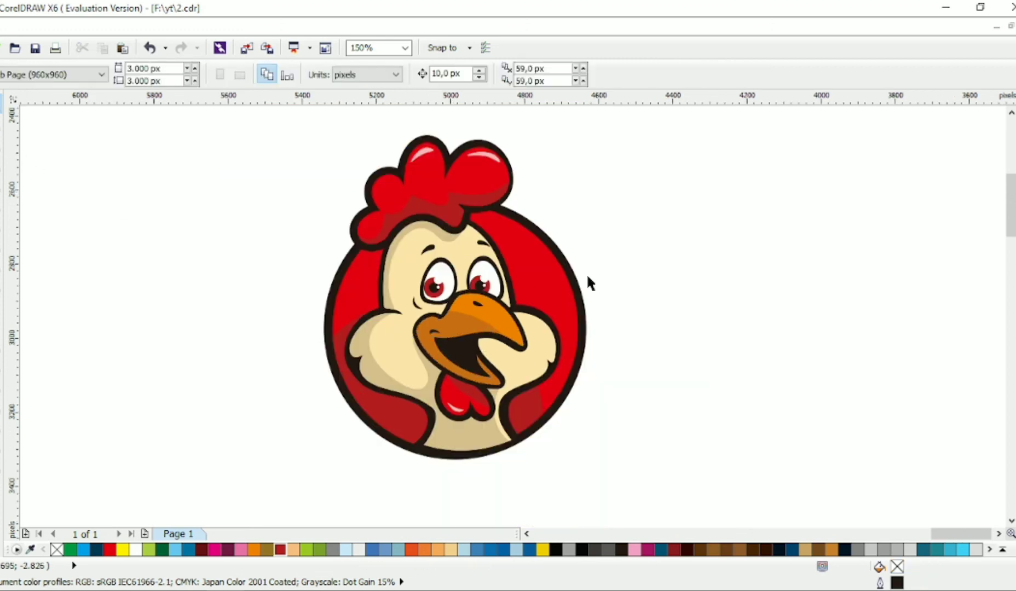
scroll(431, 318, up, 3)
ctrl+click(431, 319)
key(Escape)
scroll(420, 269, down, 2)
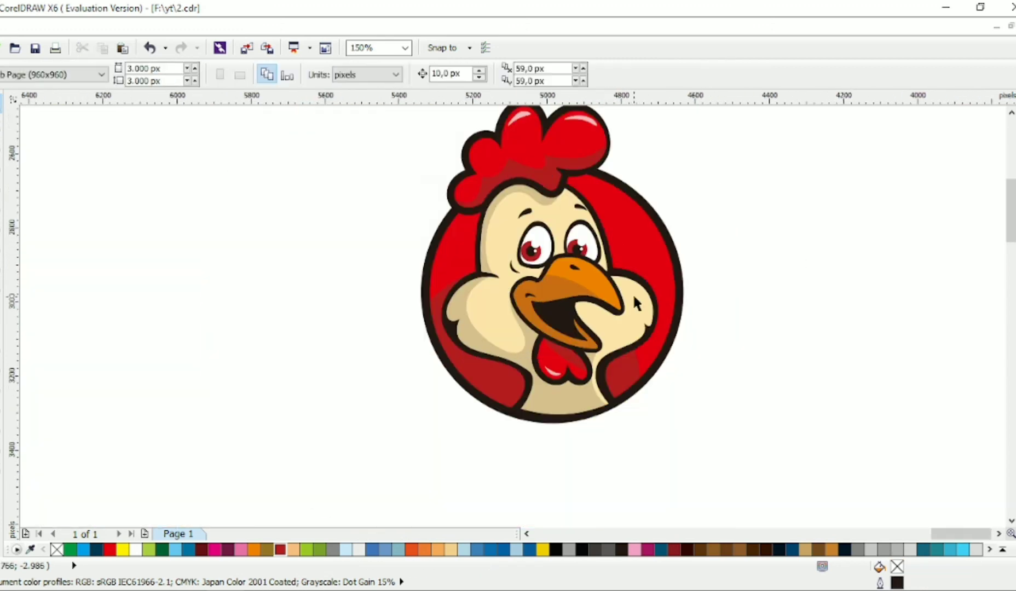
Add the artistic text "FRIEDCHICKEN" below the badge and set it in Calibri Light.
key(F8)
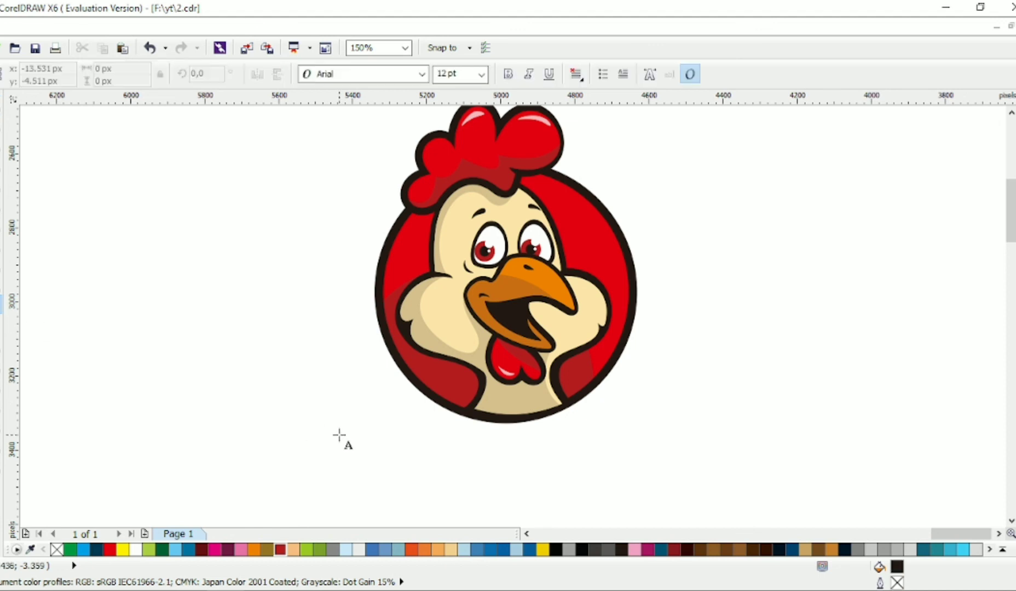
scroll(381, 409, down, 1)
click(342, 437)
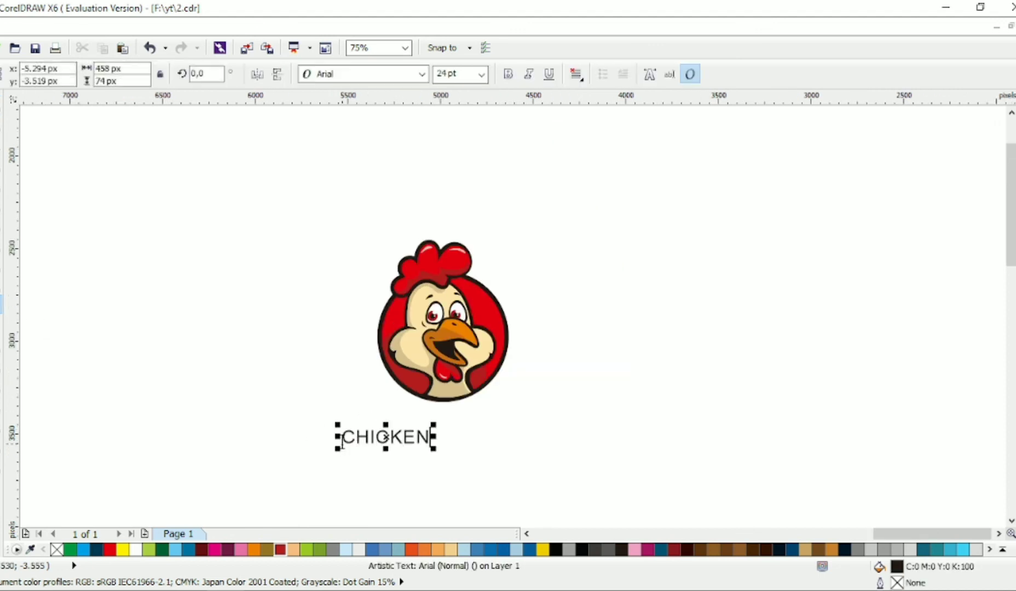
text(FRIED)
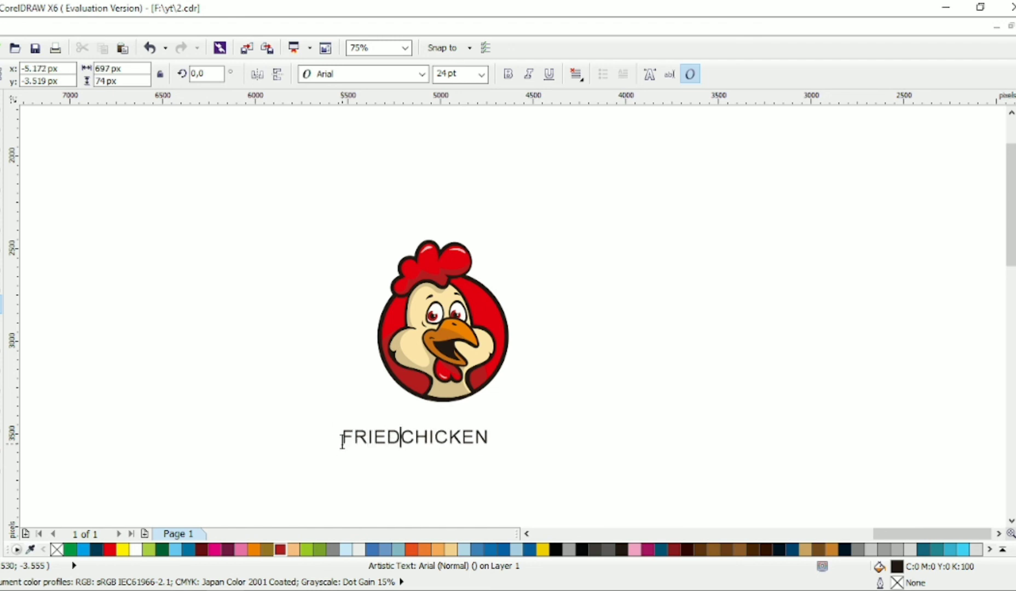
click(421, 74)
click(339, 122)
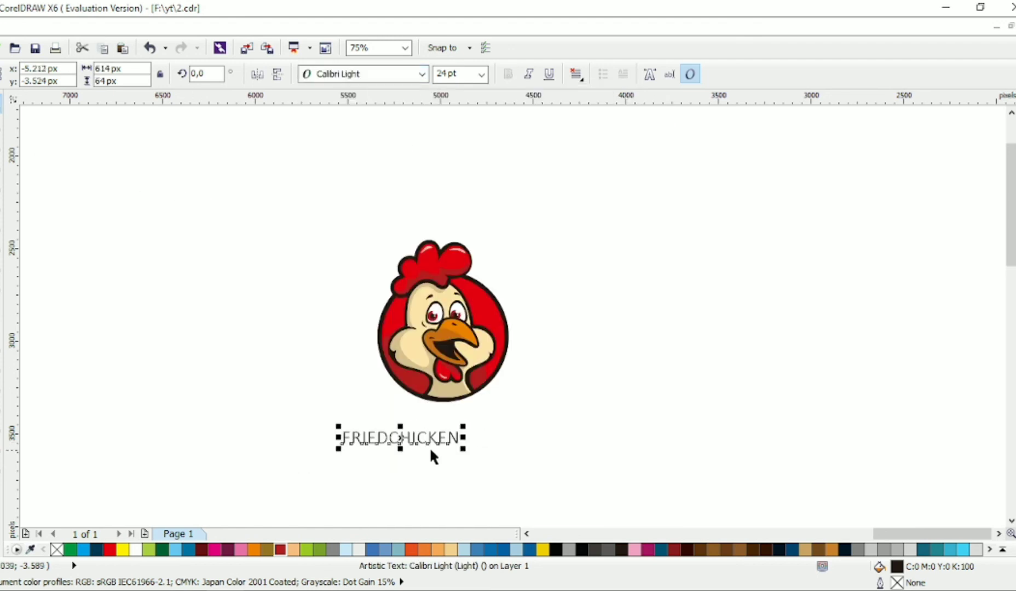
Enlarge the FRIEDCHICKEN text to 44.848 pt and set the word CHICKEN in Calibri Bold.
drag(397, 437, 564, 458)
click(422, 74)
click(458, 117)
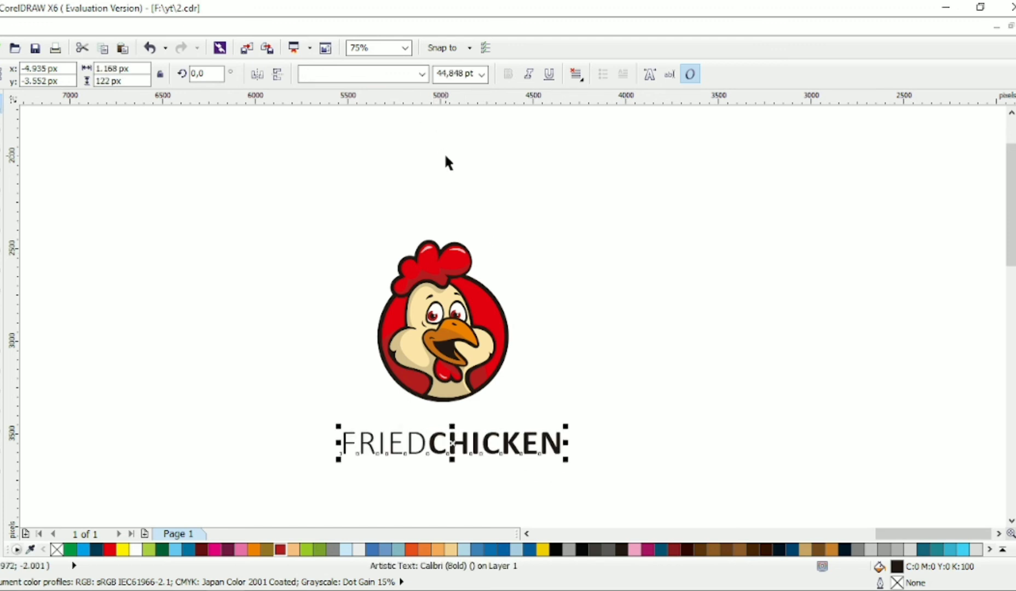
Try the Brady Bunch Remastered font on the whole FRIEDCHICKEN text.
click(500, 470)
click(498, 447)
click(426, 76)
scroll(401, 304, up, 1)
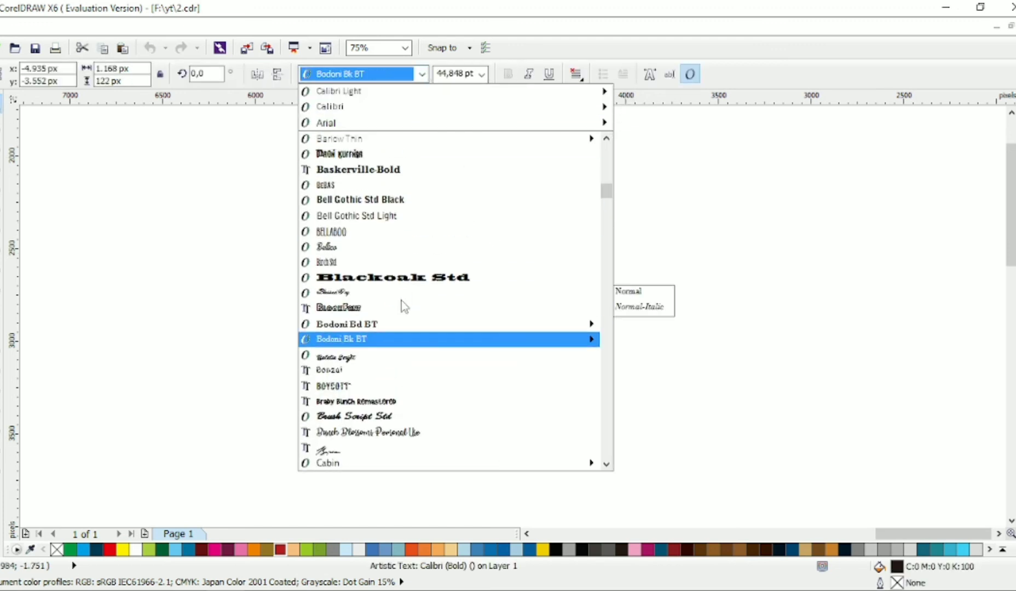
click(416, 403)
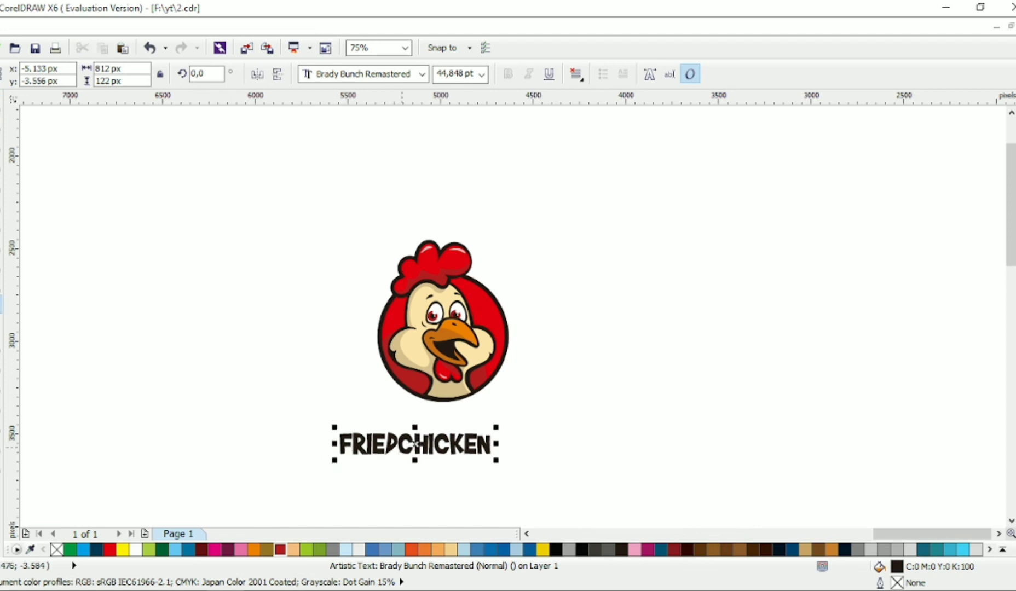
drag(399, 445, 513, 442)
key(F10)
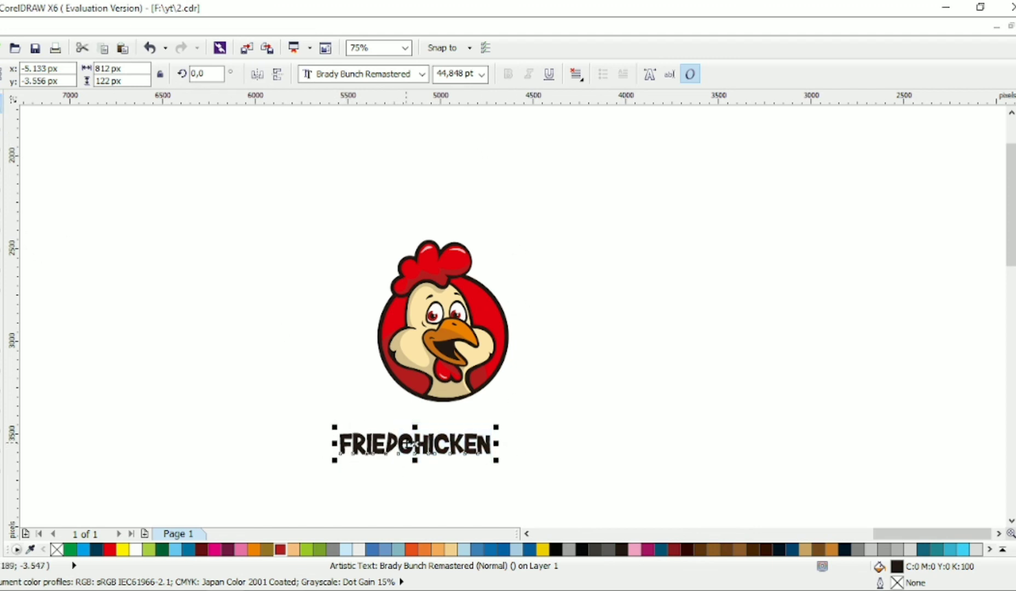
Try the Barlow SemiBold, Barlow Semi Condensed Black and Cabin fonts on the FRIEDCHICKEN text.
click(421, 74)
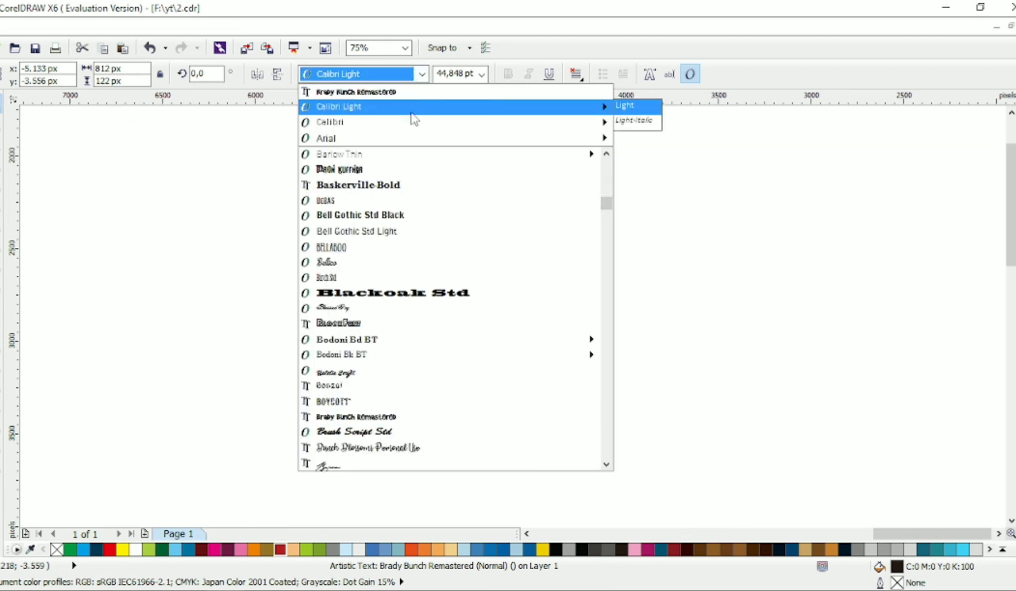
scroll(394, 271, up, 3)
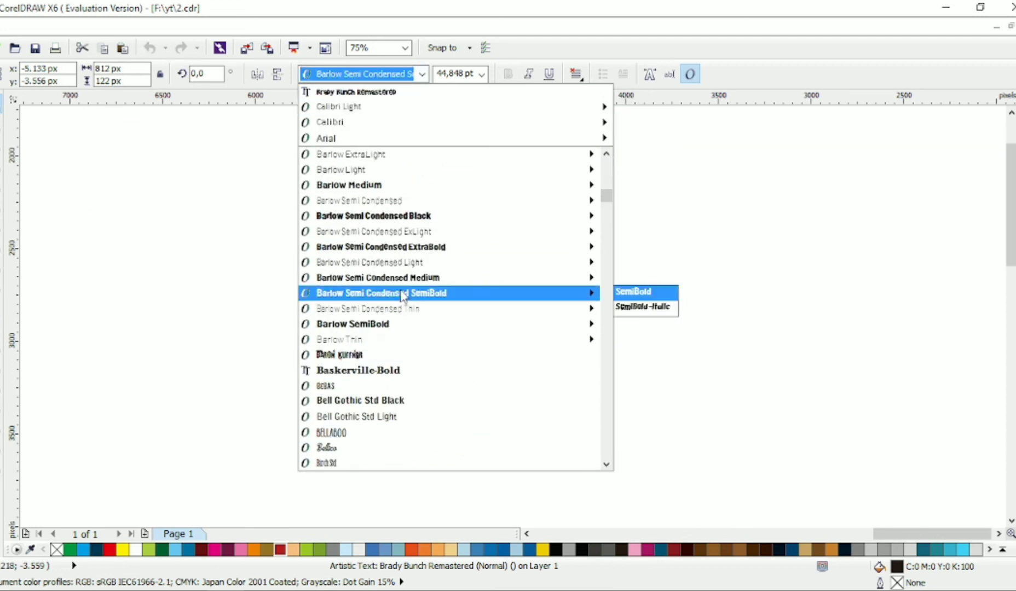
click(397, 324)
click(421, 74)
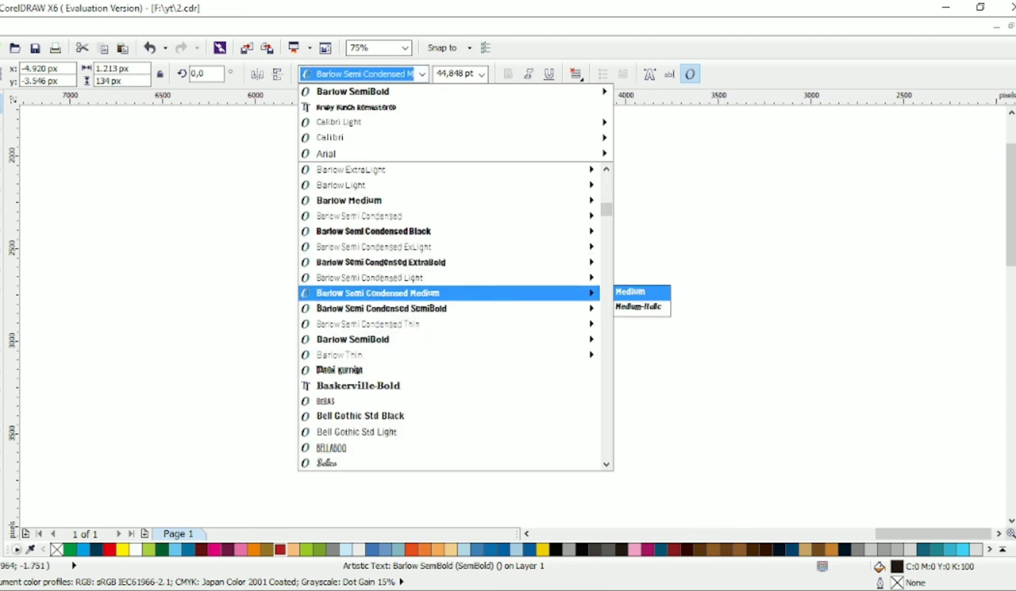
click(416, 232)
click(422, 74)
scroll(389, 385, down, 5)
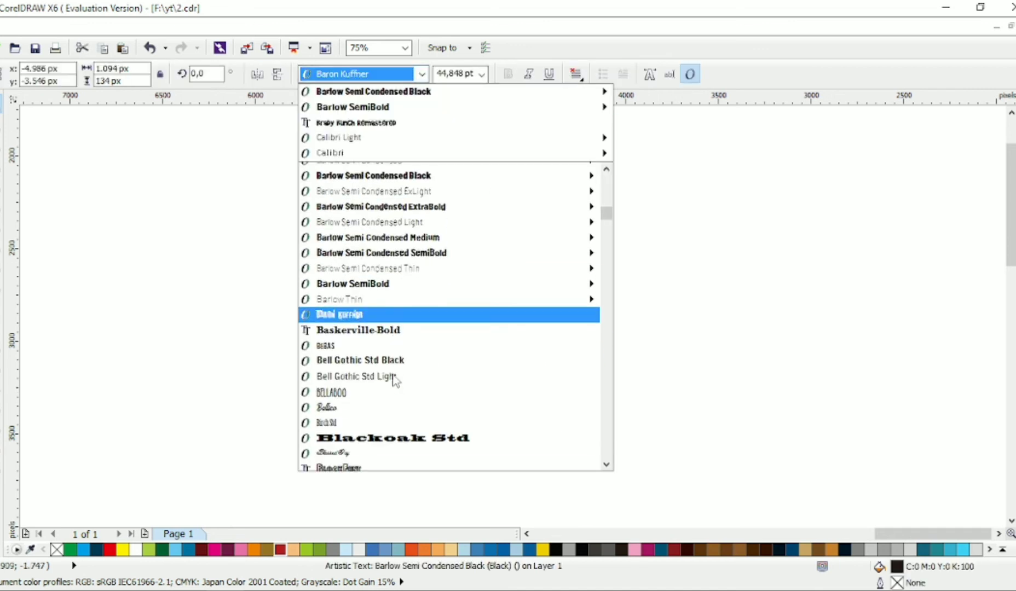
scroll(386, 408, down, 1)
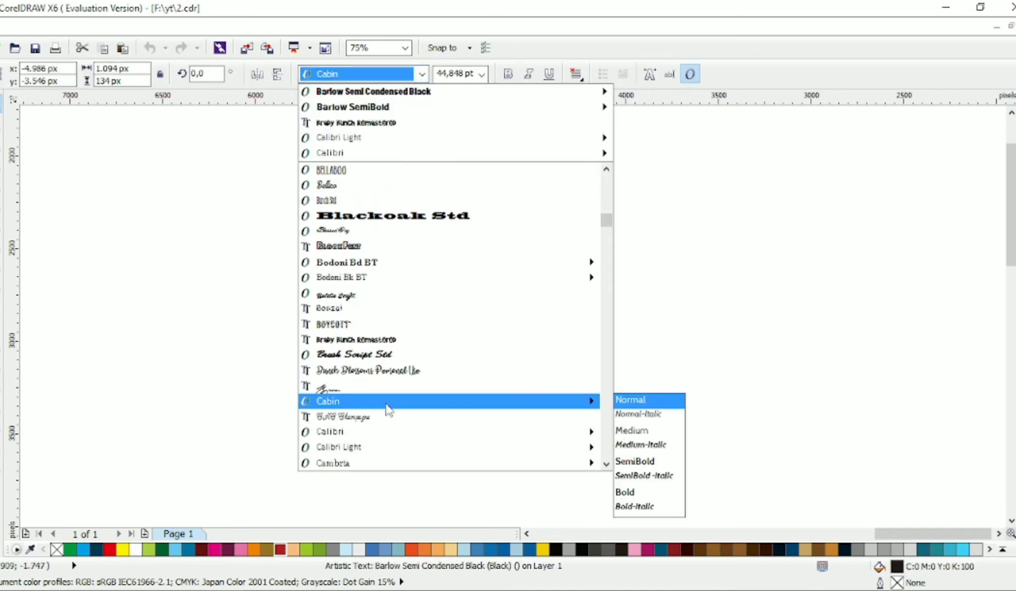
click(386, 405)
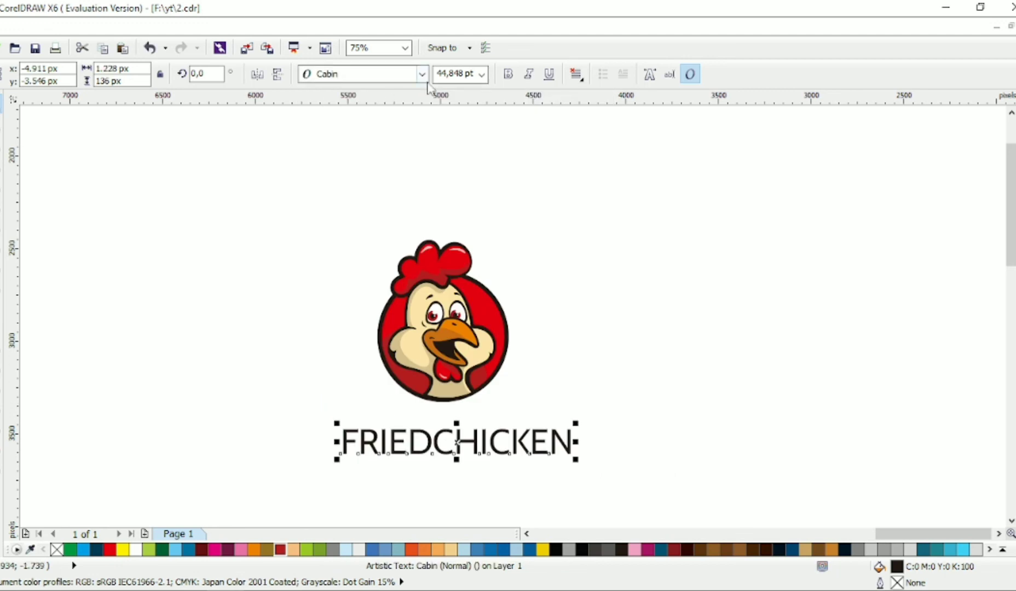
Set the FRIEDCHICKEN text in Calibri Light and make only the word CHICKEN Calibri Bold.
click(421, 74)
scroll(409, 230, up, 3)
click(411, 156)
click(452, 443)
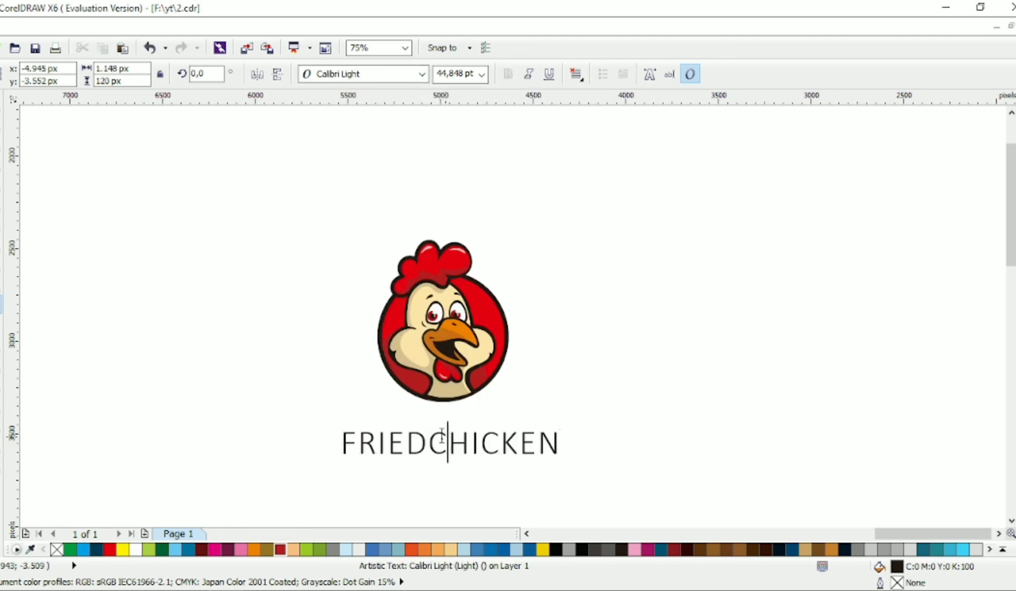
double_click(452, 443)
click(421, 74)
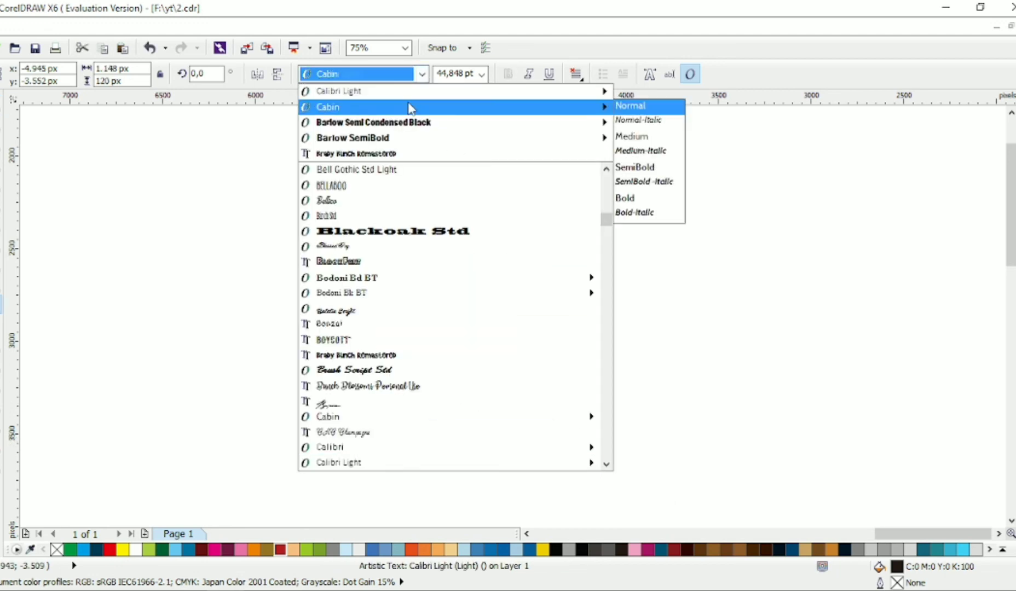
click(426, 446)
key(Escape)
Duplicate the FRIEDCHICKEN text directly below itself and replace the copy's wording with "LOGO DESIGN".
drag(529, 451, 533, 487)
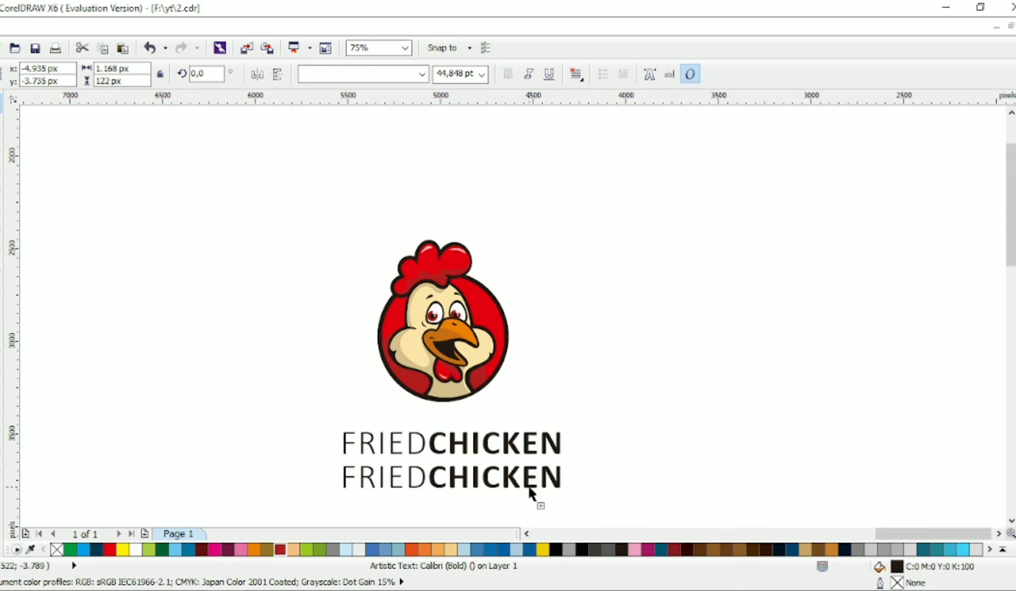
click(526, 478)
key(ctrl+a)
text(LOGO DESIG)
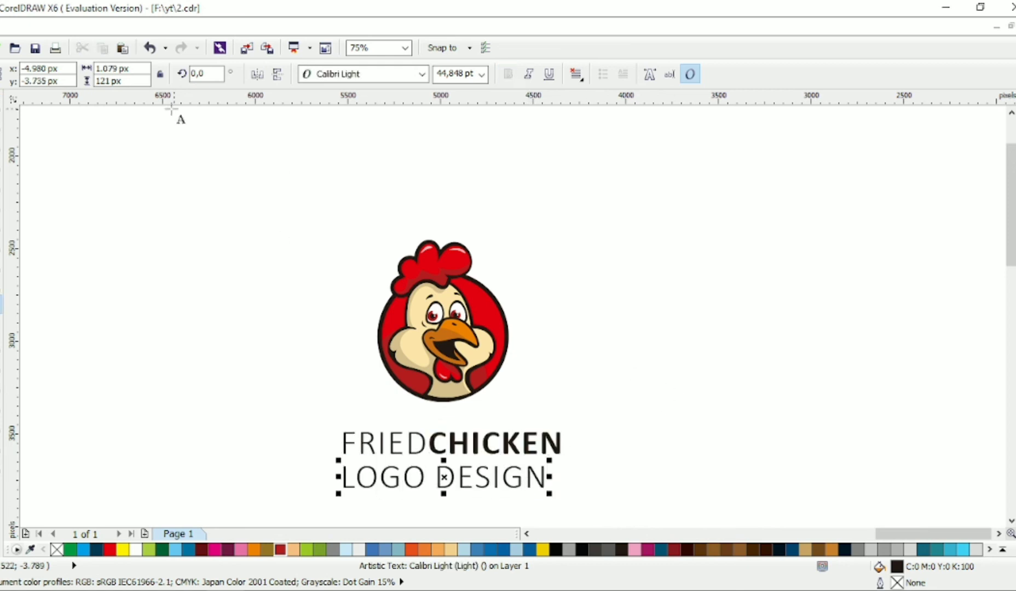
Set LOGO DESIGN in bold Calibri, shrink it to 15.615 pt and widen its letter spacing.
click(423, 74)
click(479, 350)
click(508, 74)
drag(549, 493, 465, 487)
key(F10)
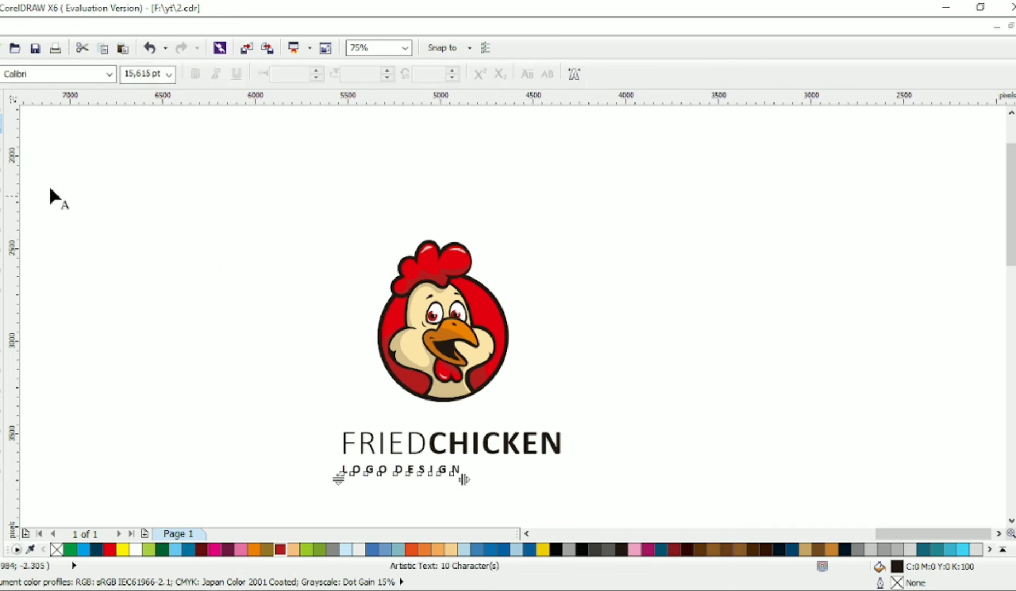
Center the LOGO DESIGN tagline and the FRIEDCHICKEN text horizontally beneath the chicken badge.
drag(291, 397, 372, 435)
drag(603, 213, 278, 506)
key(space)
click(278, 506)
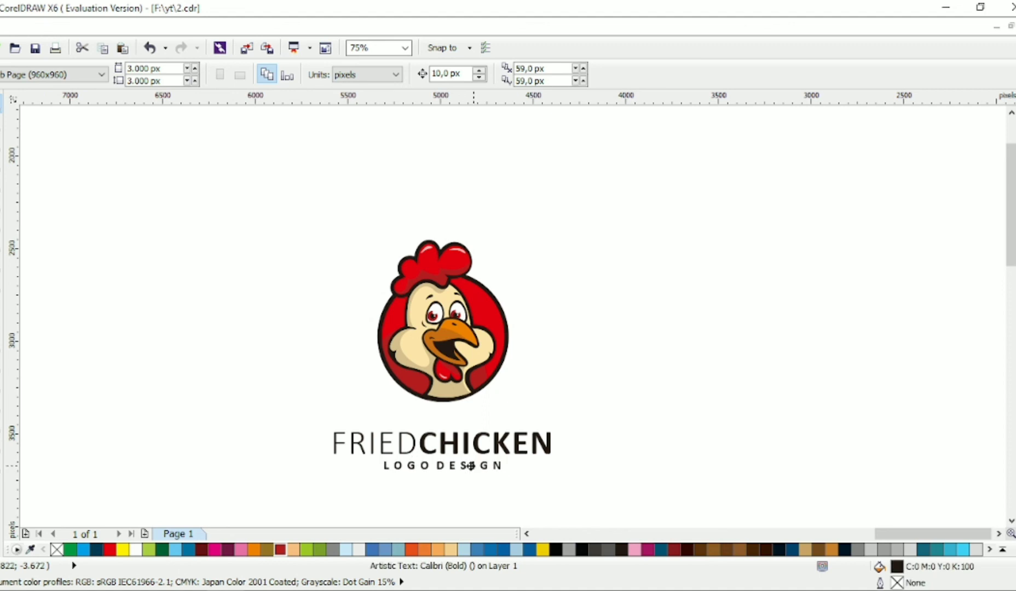
Shrink both text lines together to about 986 px wide and move them closer beneath the badge.
drag(612, 412, 272, 492)
drag(328, 474, 350, 470)
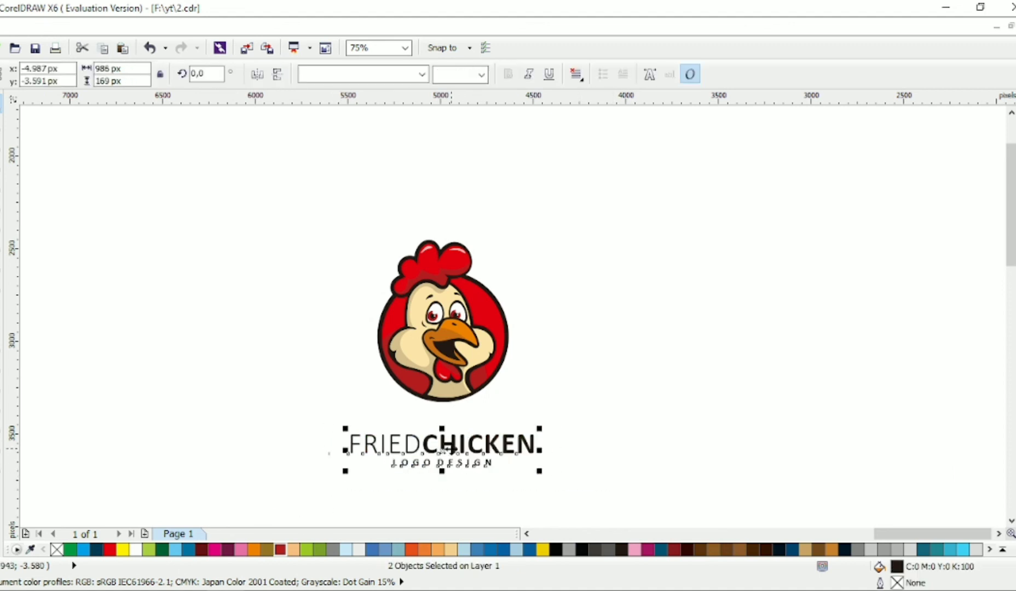
drag(438, 440, 448, 434)
click(544, 424)
scroll(604, 360, right, 1)
scroll(604, 360, down, 1)
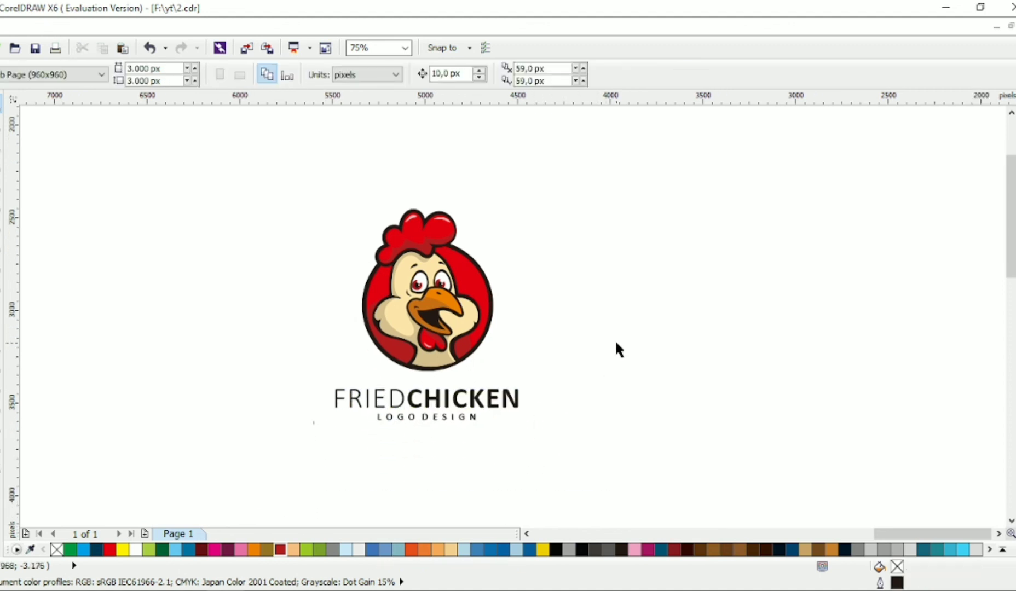